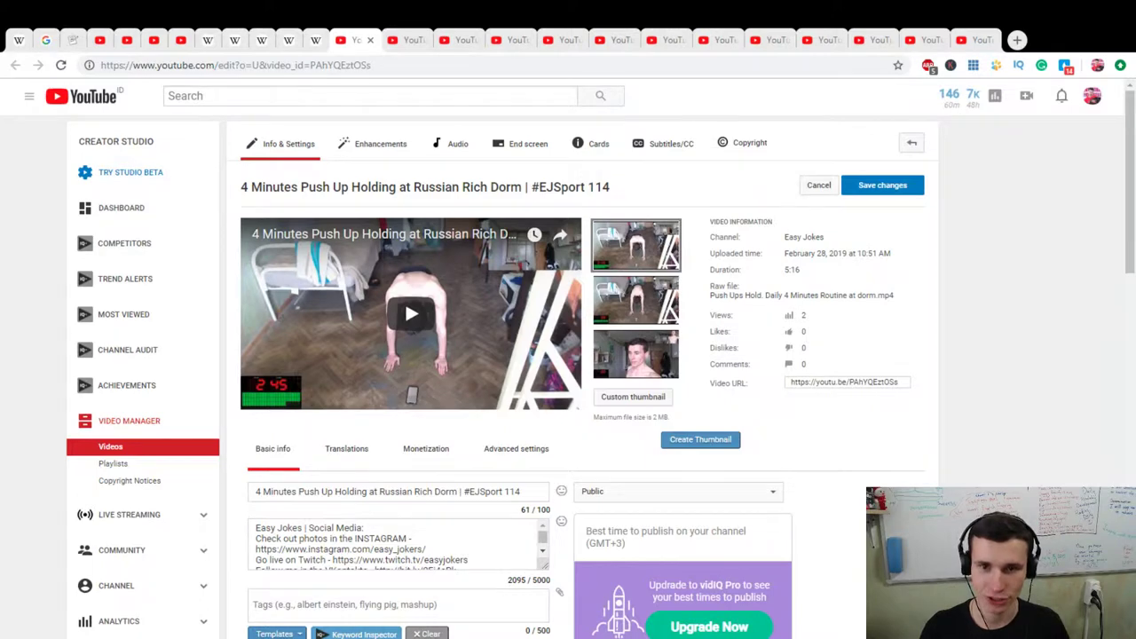
Open a new browser tab for keyword research in Ubersuggest
scroll(1062, 427, "down", 3)
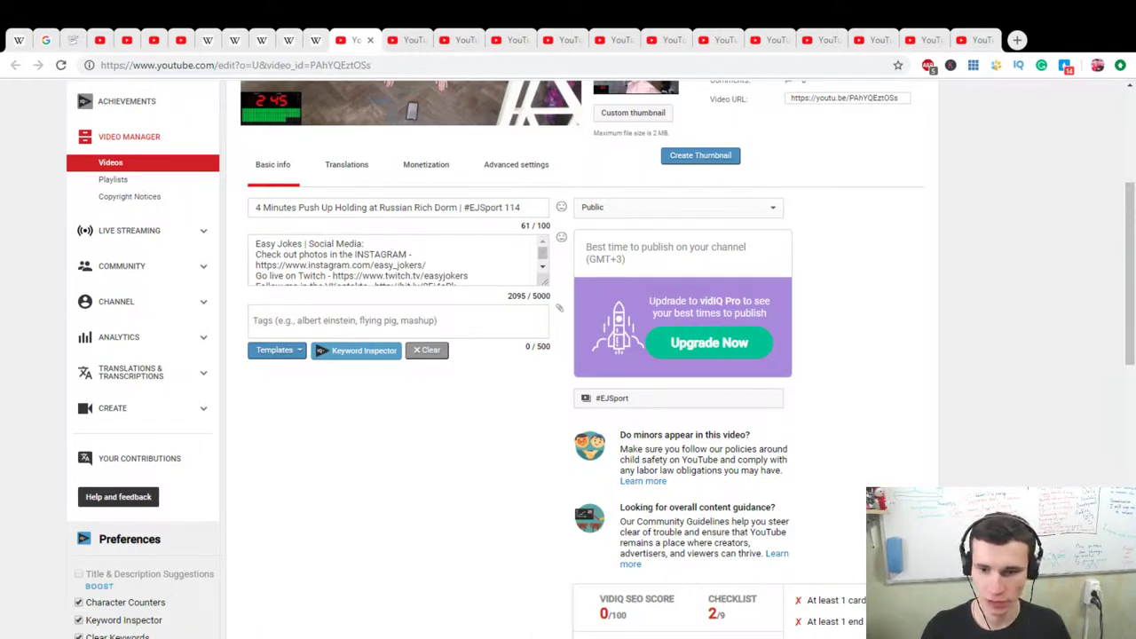
scroll(989, 385, "up", 3)
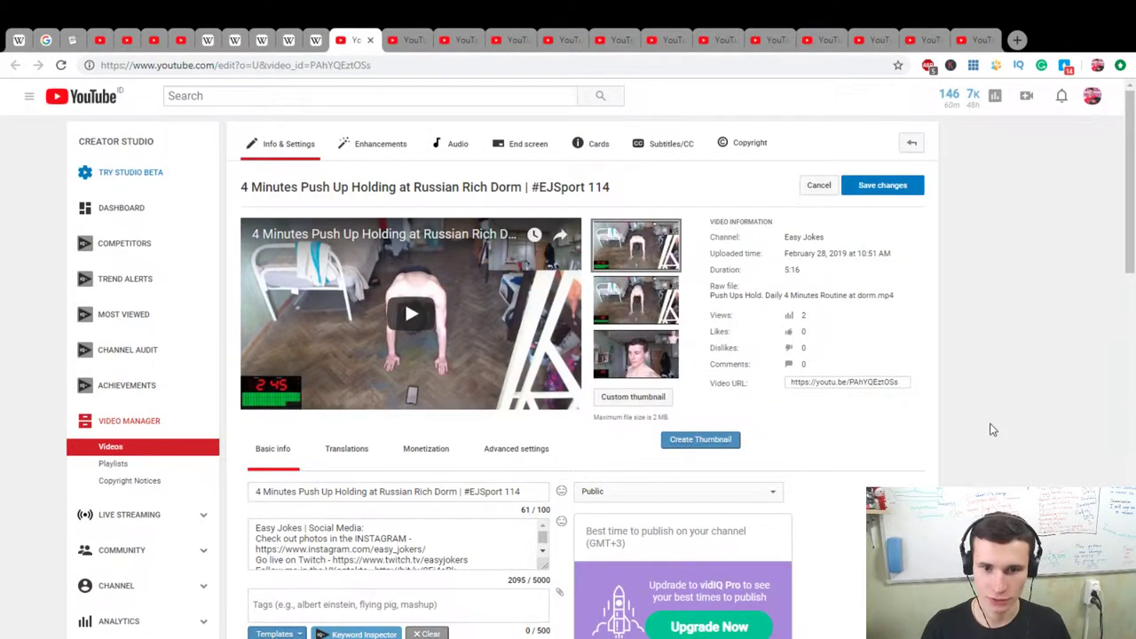
scroll(459, 563, "down", 2)
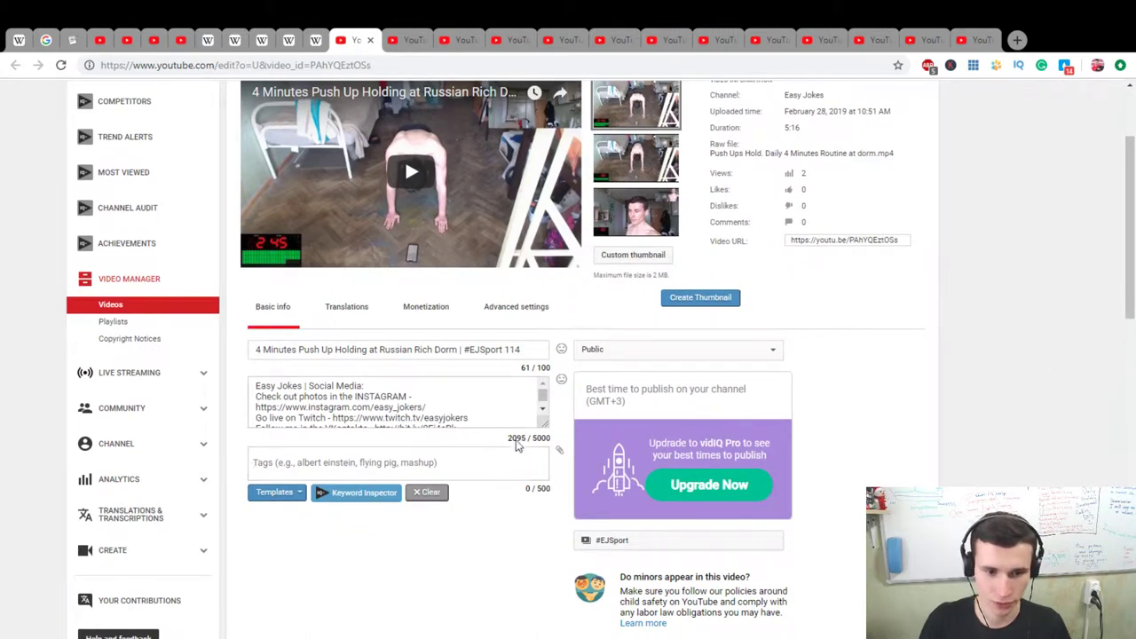
left_click(1017, 41)
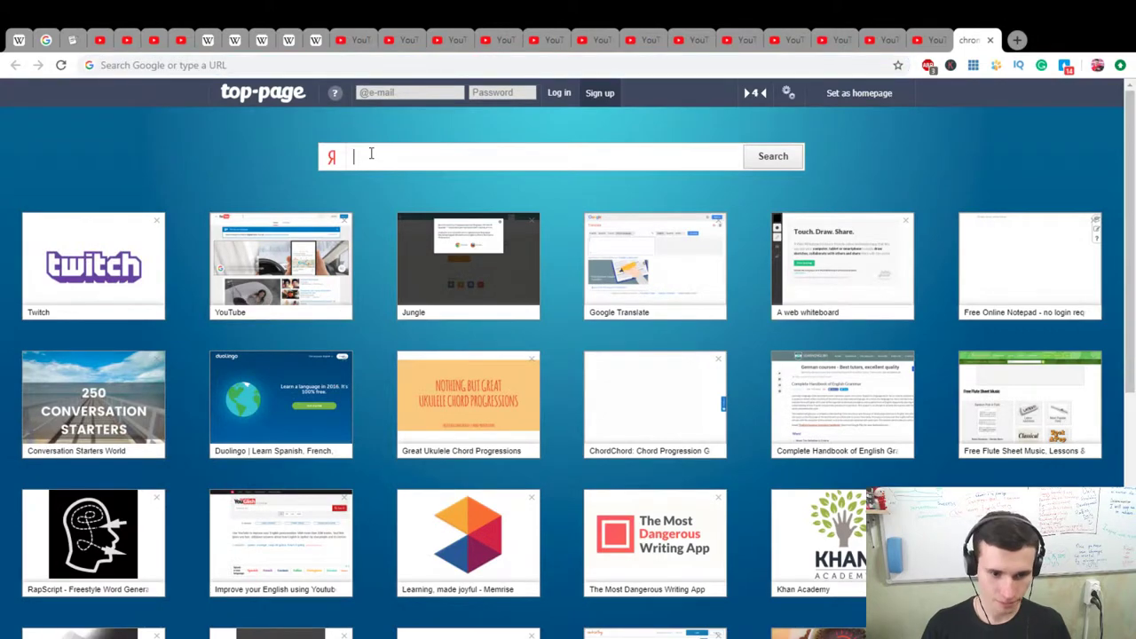
scroll(575, 502, "down", 4)
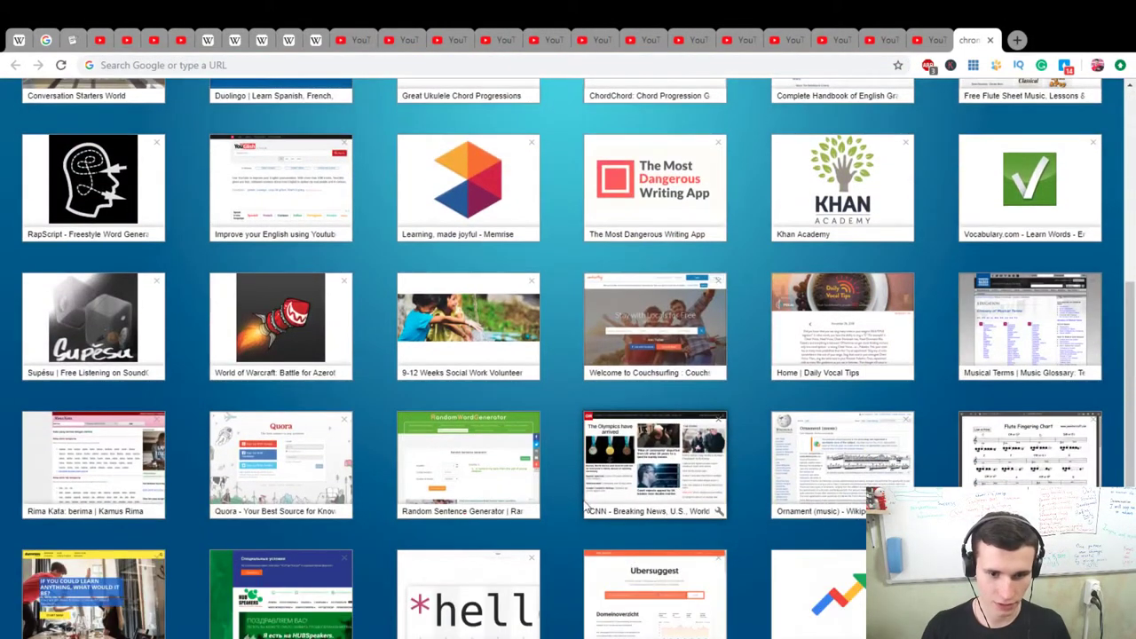
scroll(613, 504, "down", 1)
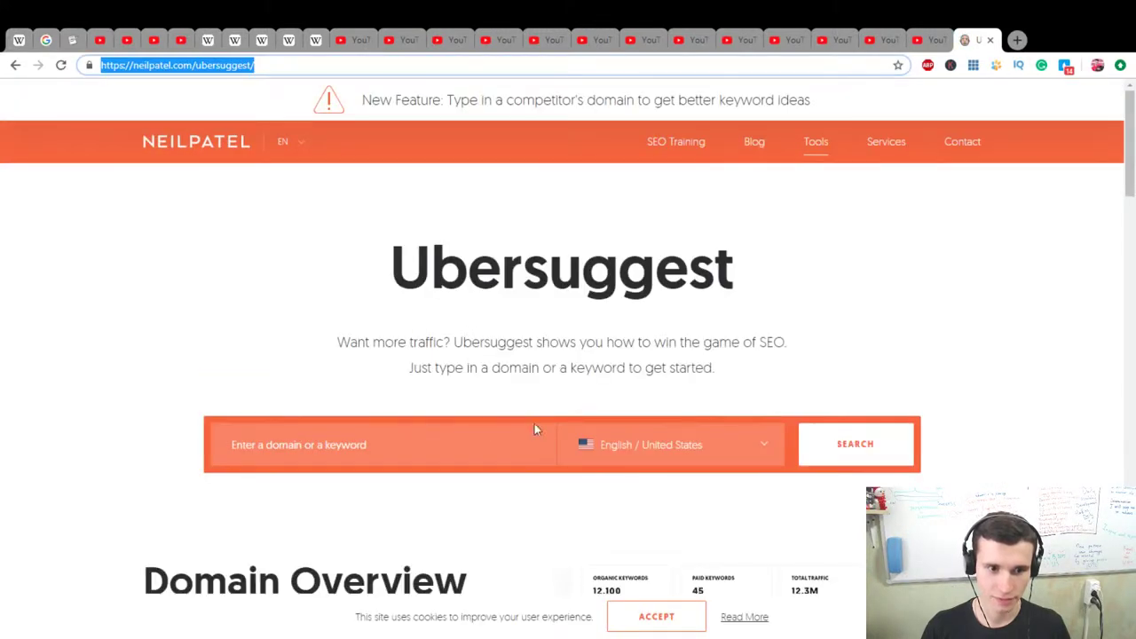
Search Ubersuggest for 'sports', then refine the search to 'sports at dorm'
left_click(417, 438)
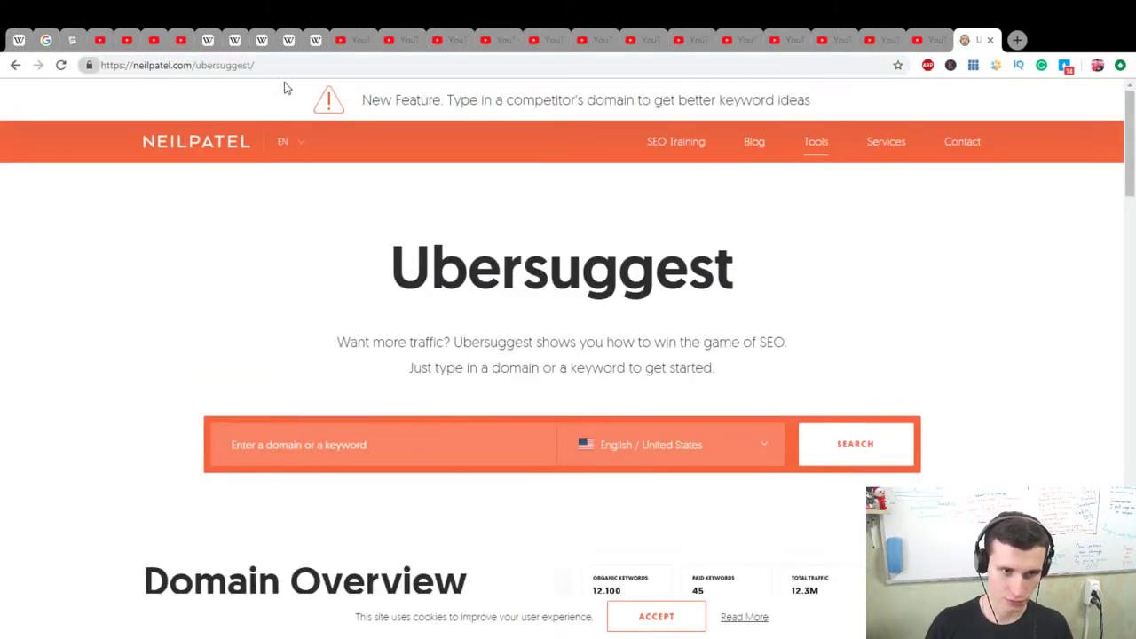
type("sports")
key("Return")
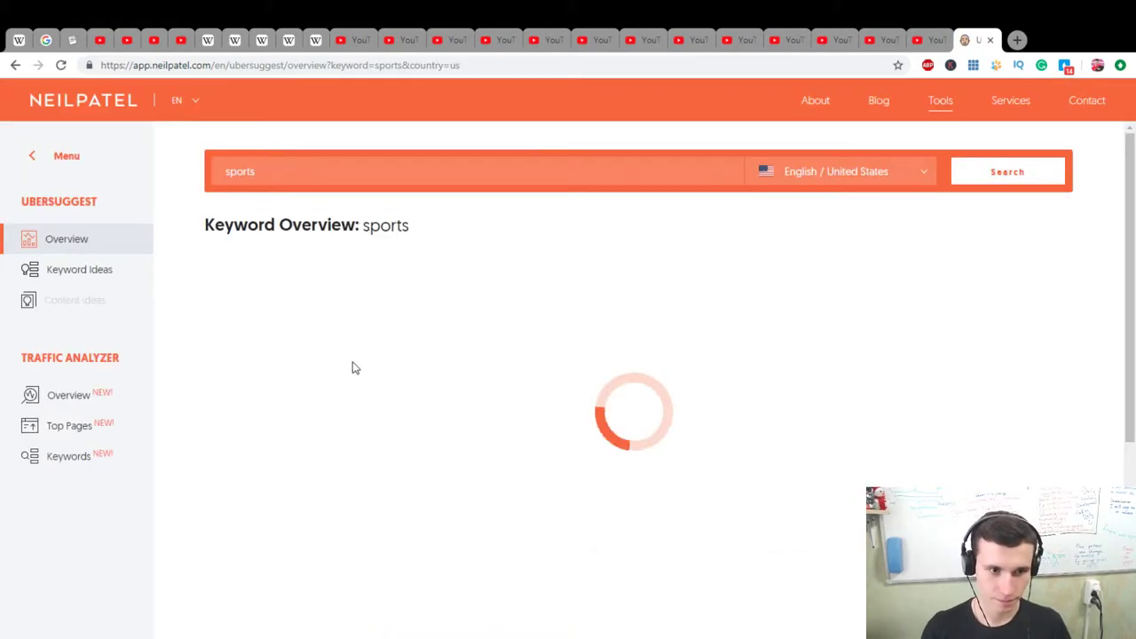
type("at dorm")
key("Return")
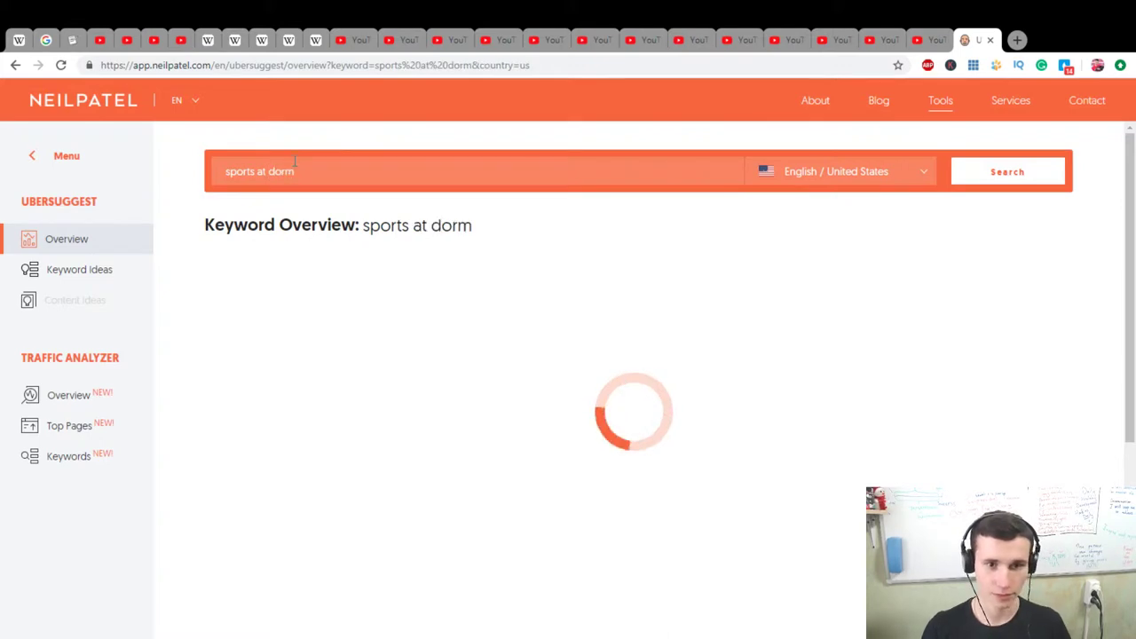
On the push-up video, add tags 'sports at dorm', 'dorm for sports', 'sports' and 'workout'
left_click(337, 40)
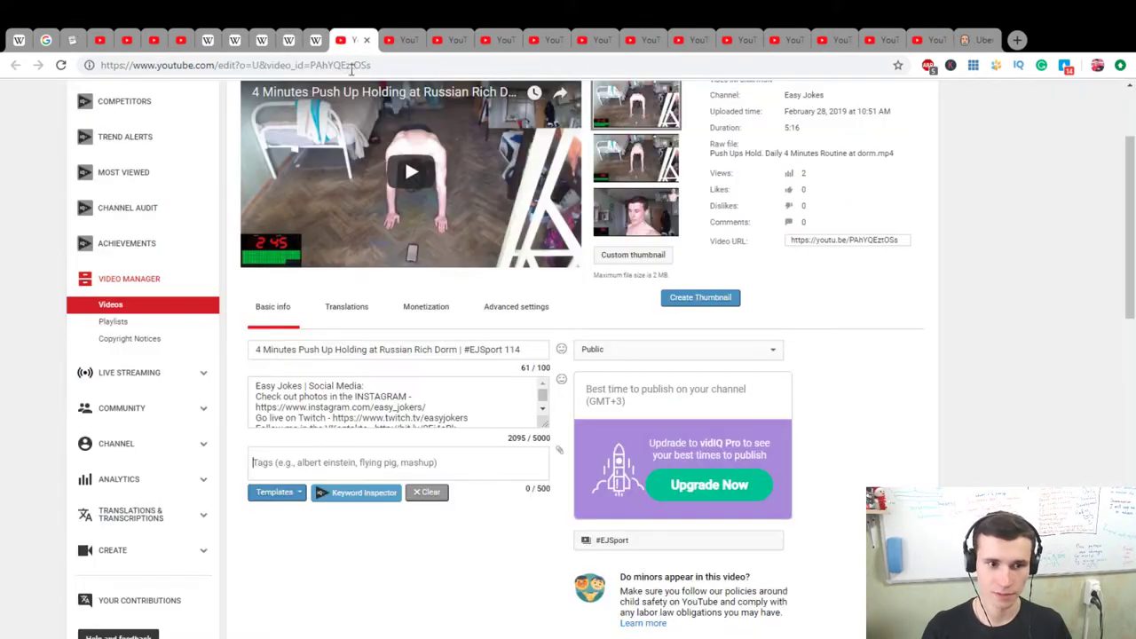
left_click(379, 451)
type("sports at dorm")
key("Return")
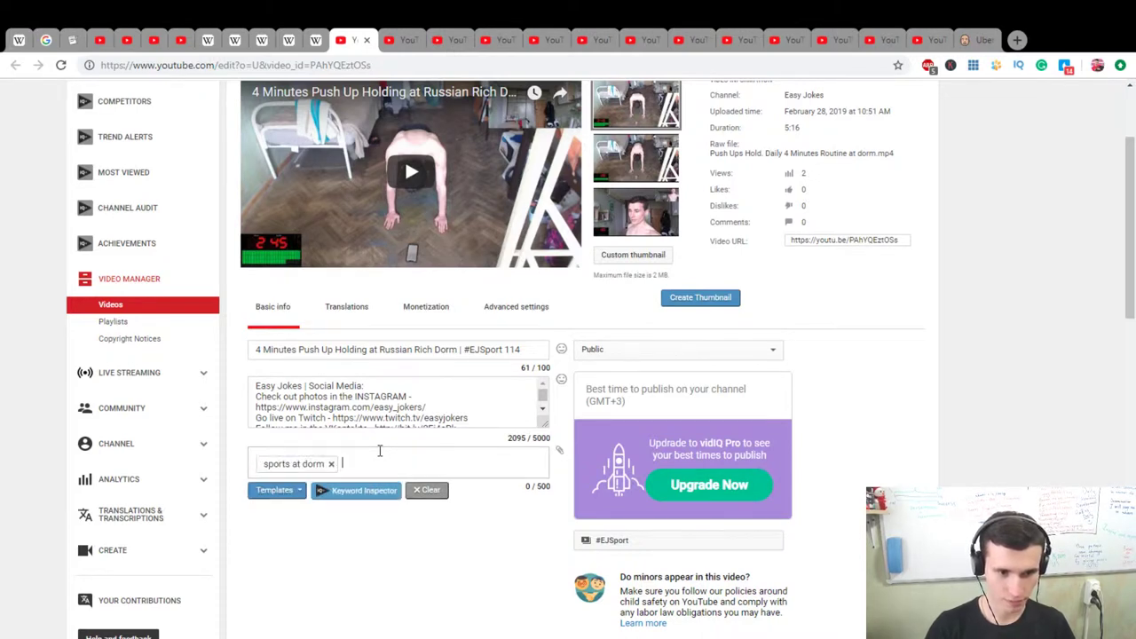
type("dorm")
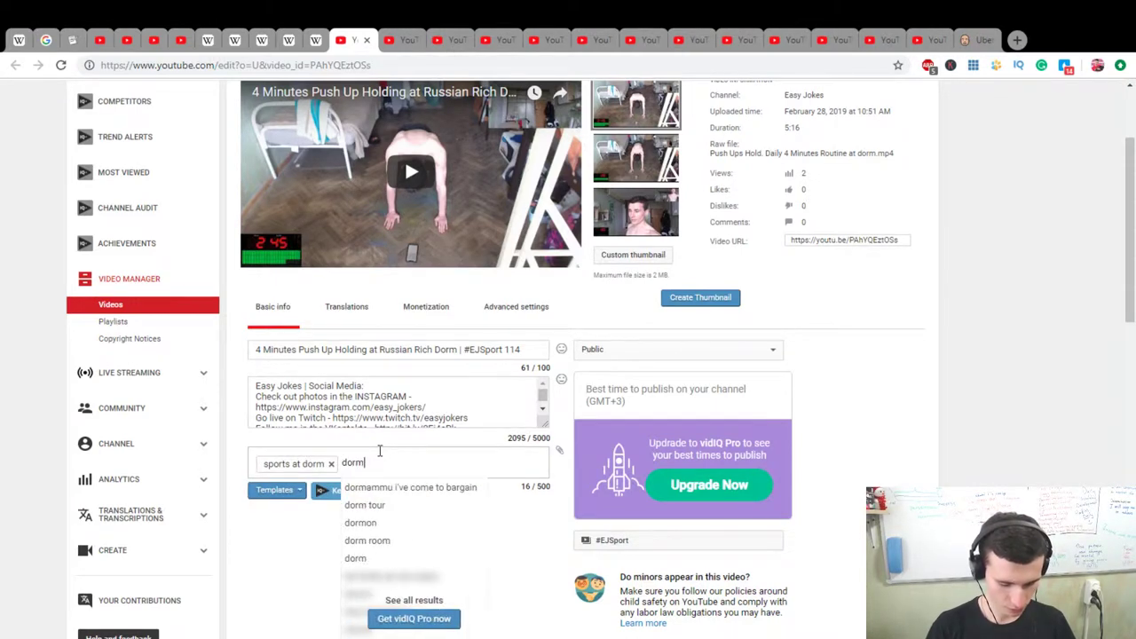
type(" for sports")
key("Return")
type("sports spo")
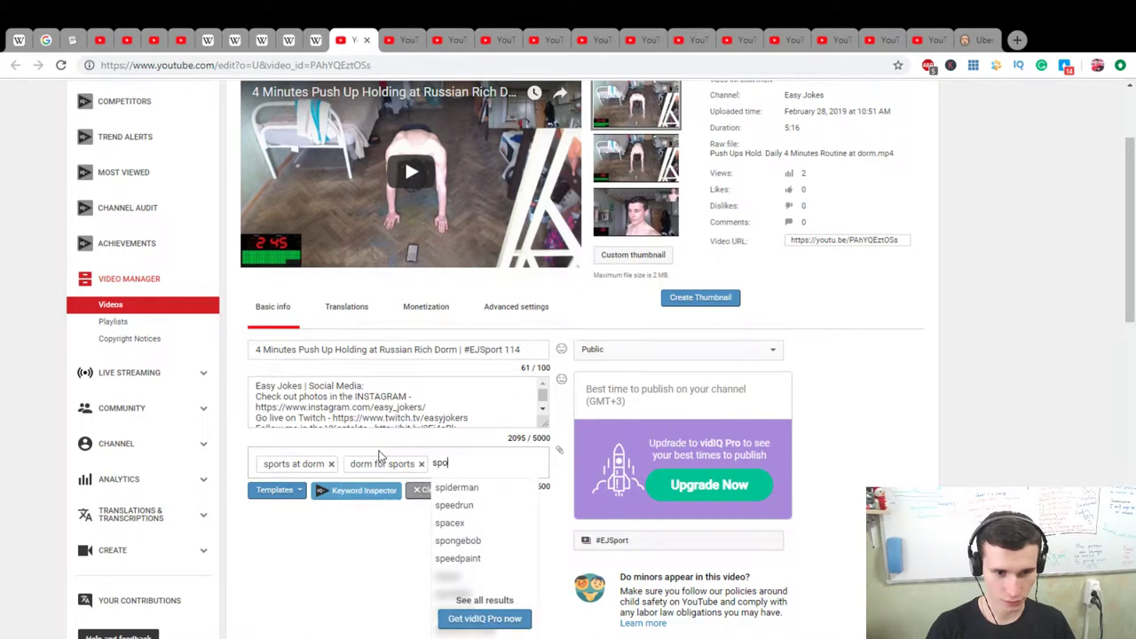
key("Return")
type("workout")
key("Return")
Add tags 'workout at dorm', 'workout at dormitory' and 'how to do workout at dorm' twice
type("workout at dorm")
key("Return")
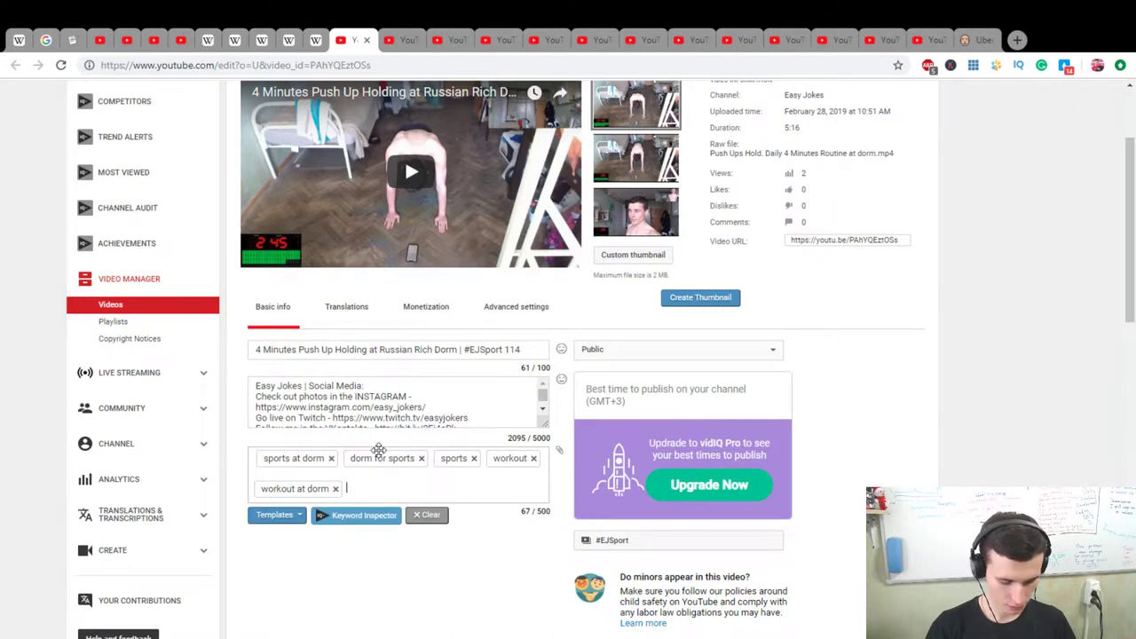
type("workou")
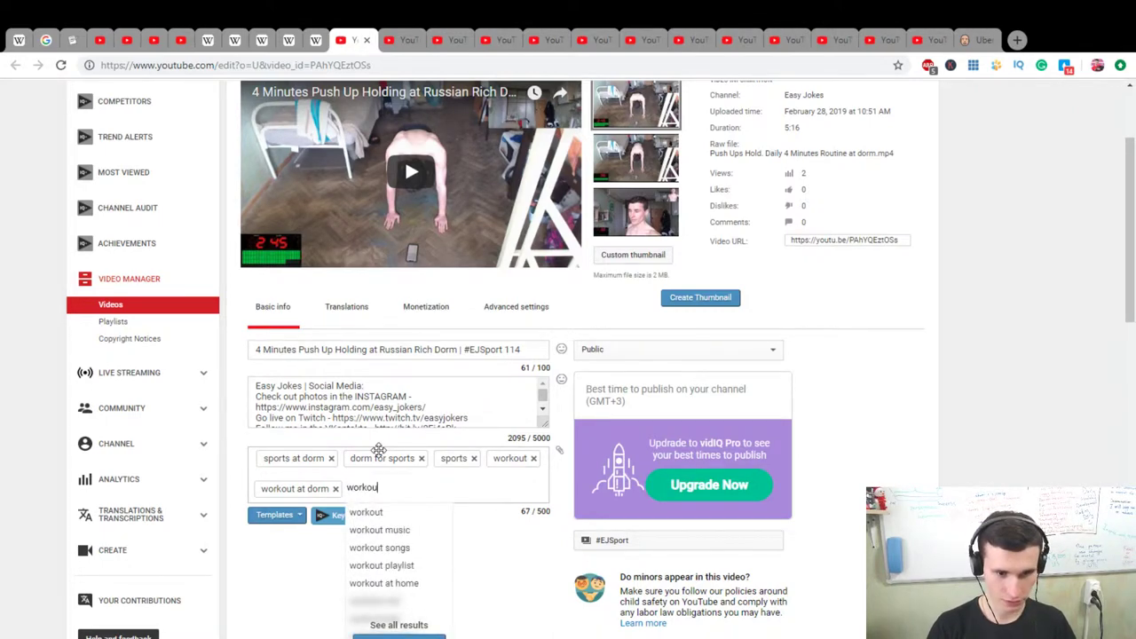
type("t at dormitory")
key("Return")
type("how to do wo")
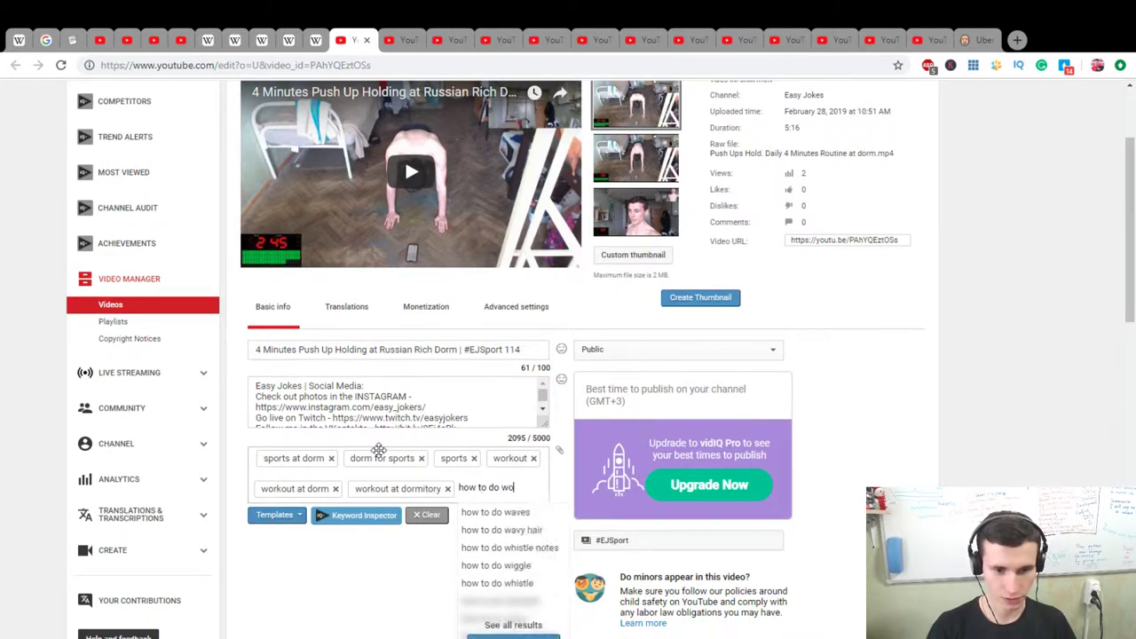
type("rkout at dorm")
key("Return")
type("how to ")
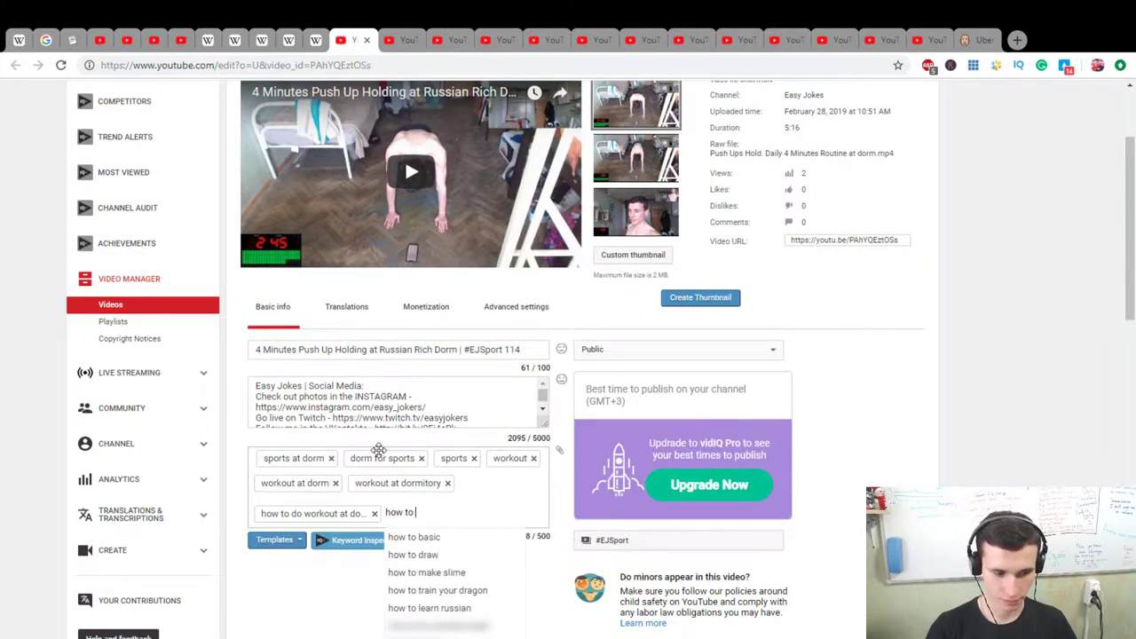
type("do w")
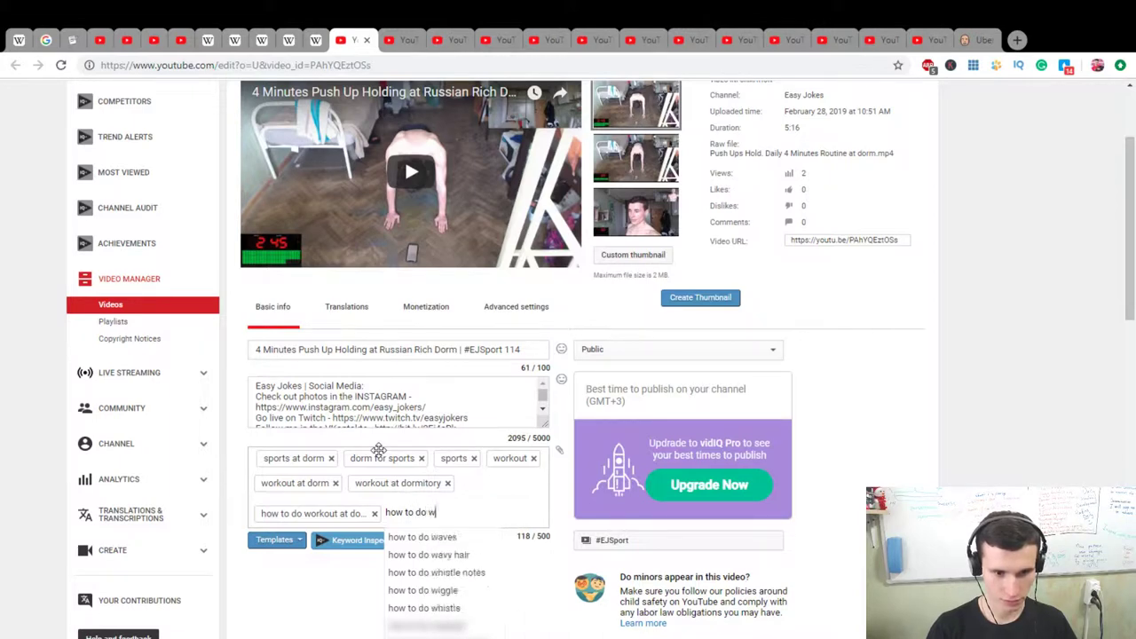
type("orkout at")
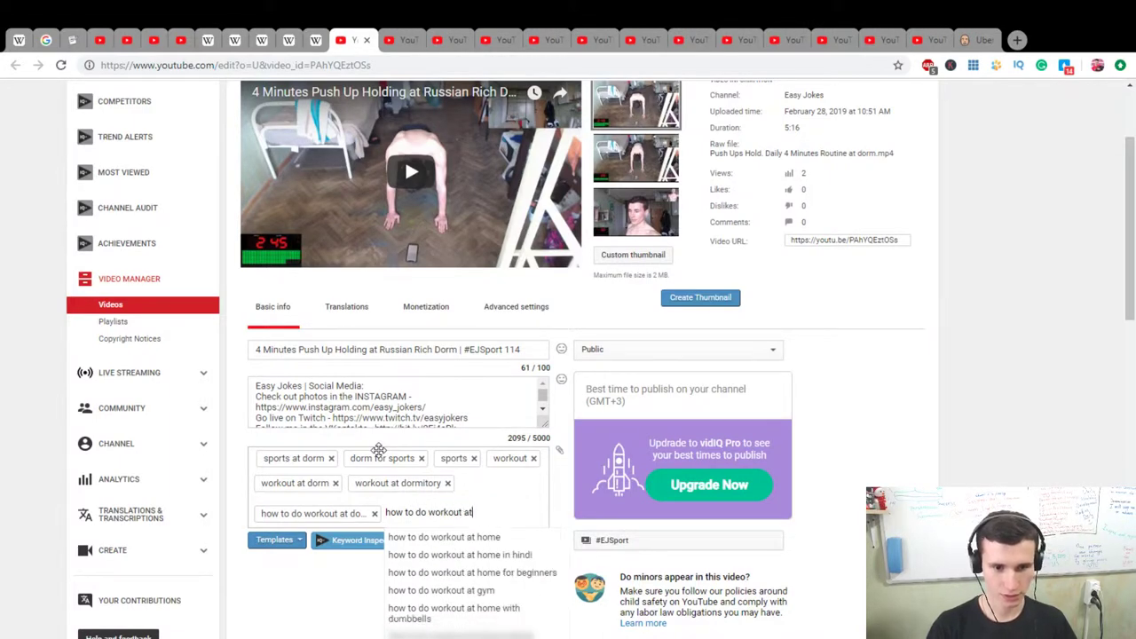
type(" dorm")
key("Return")
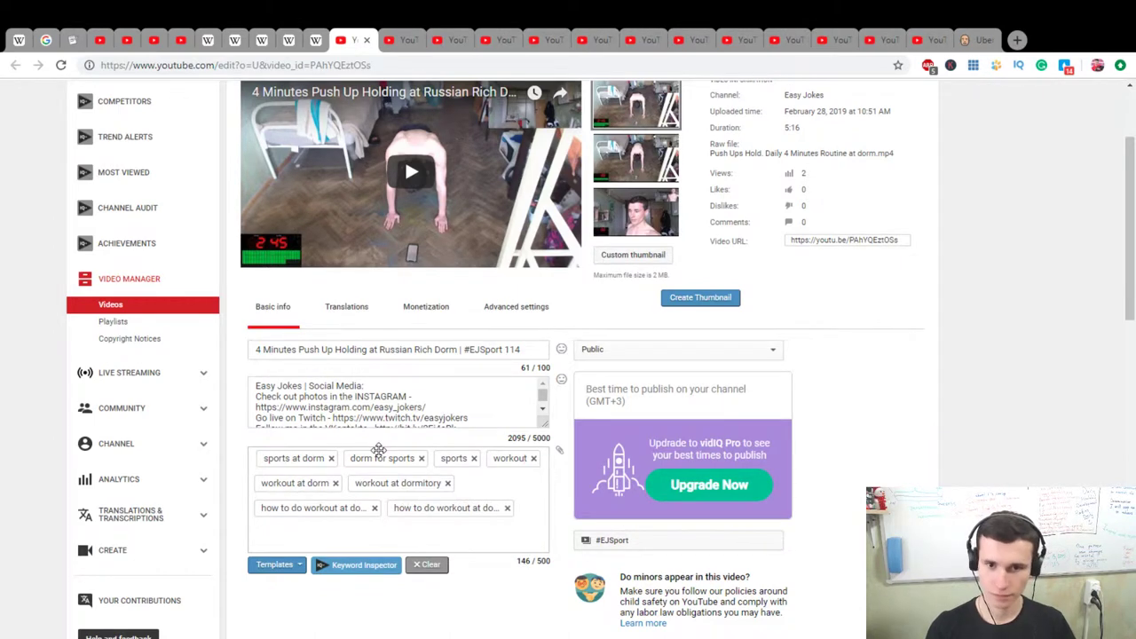
type("i li")
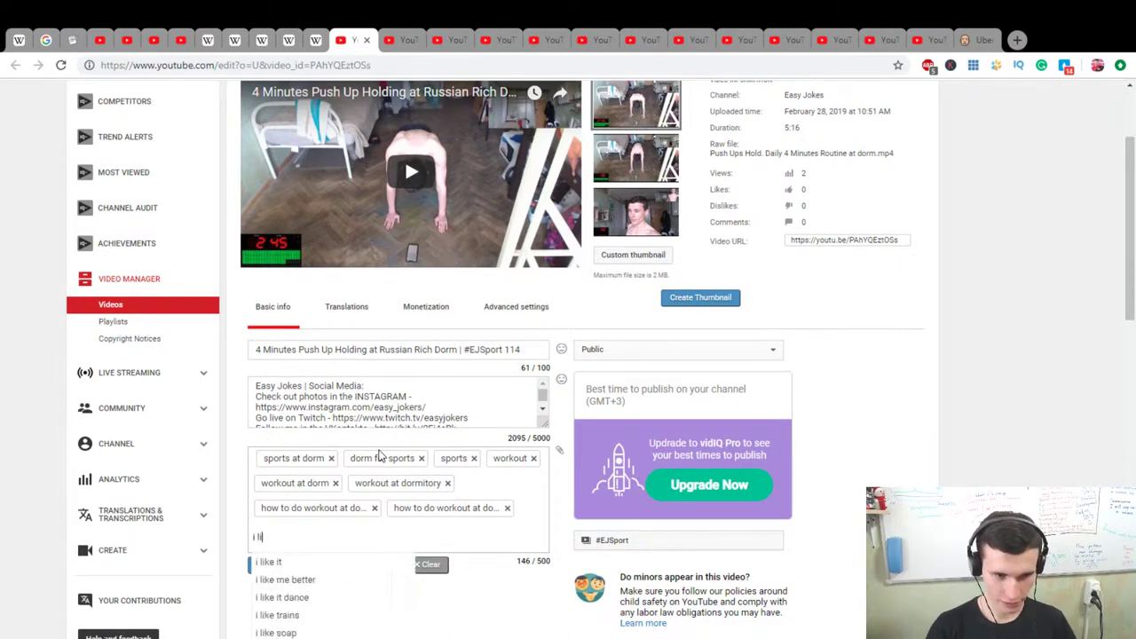
type("ve at dorm how to do workout")
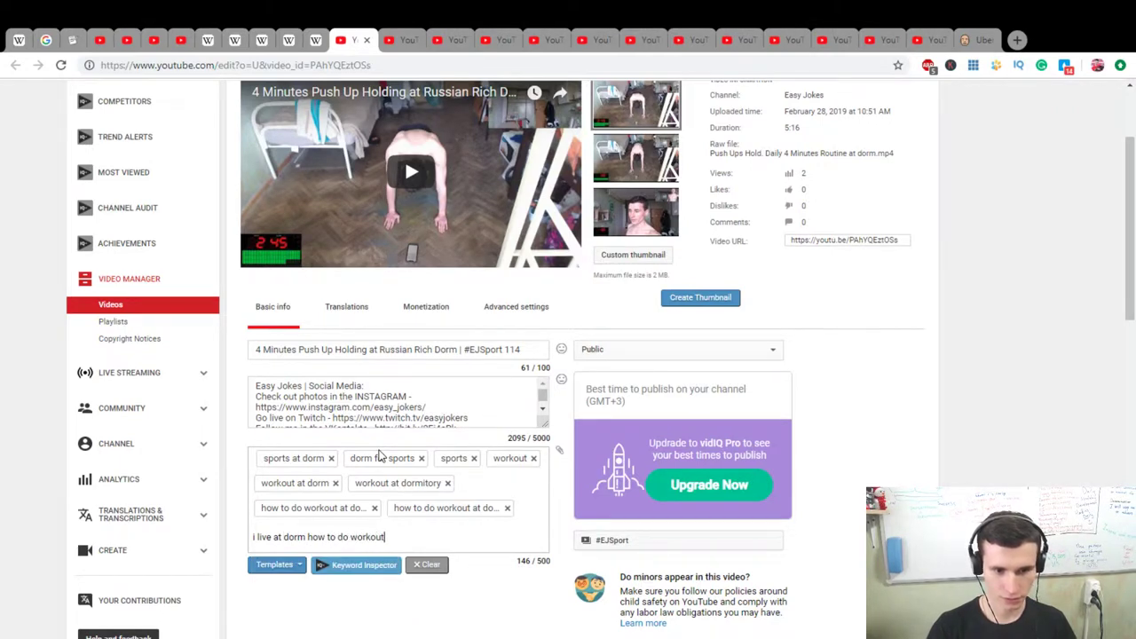
Add tags 'i live at dorm', 'I'm living at dorm', 'workout for dorm livers' and 'workout if I live at dorm'
key("Return")
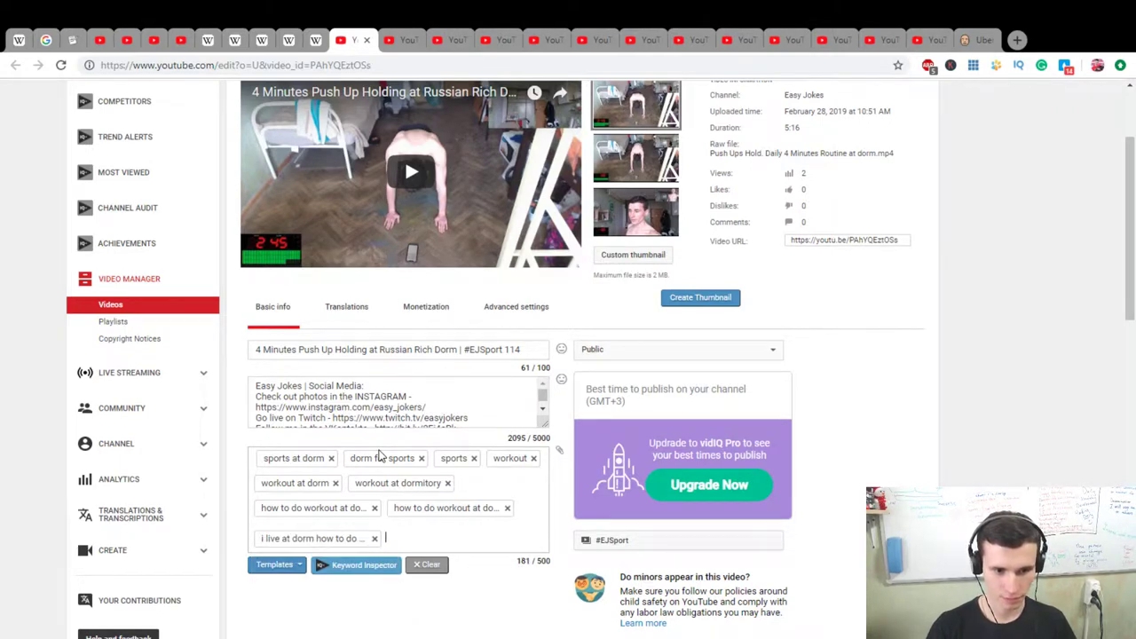
type("I'm l")
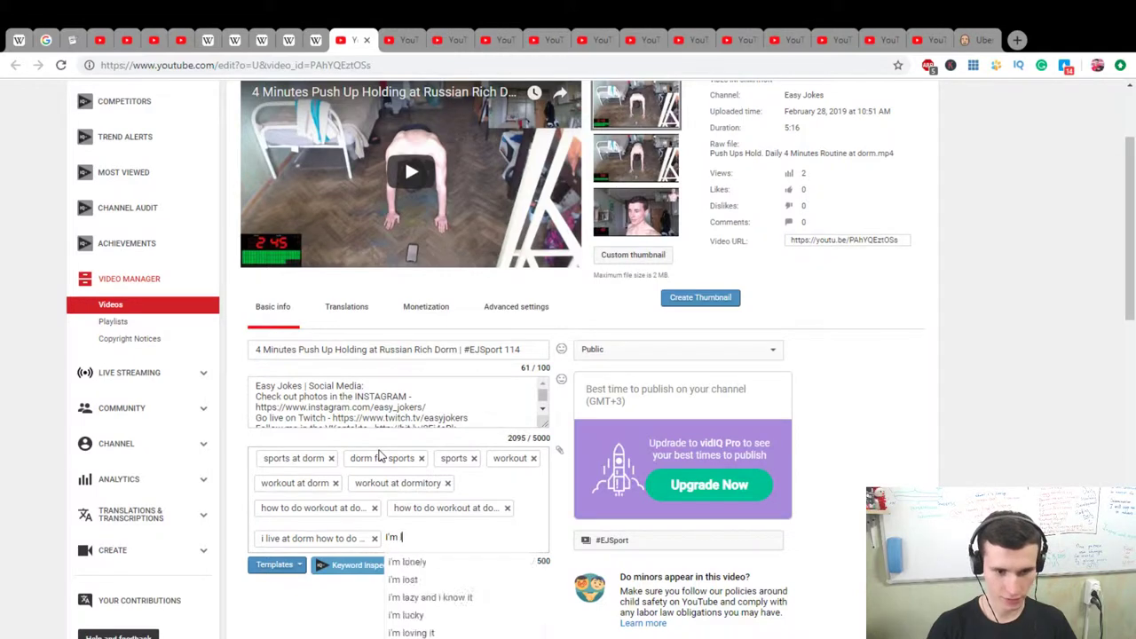
type("iving at ")
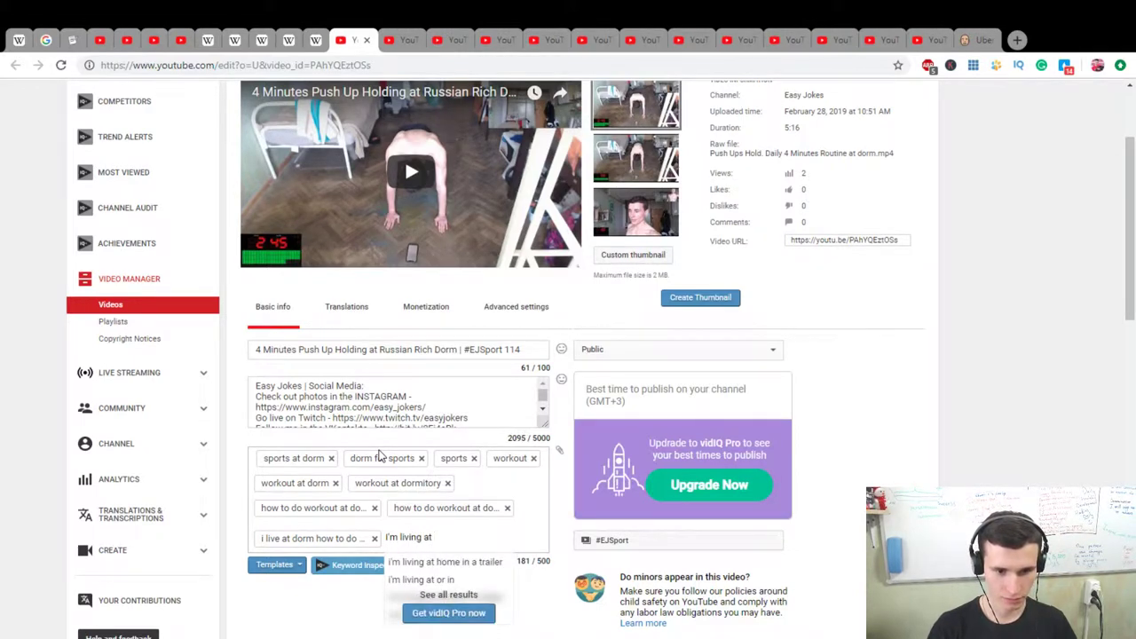
type("dorm")
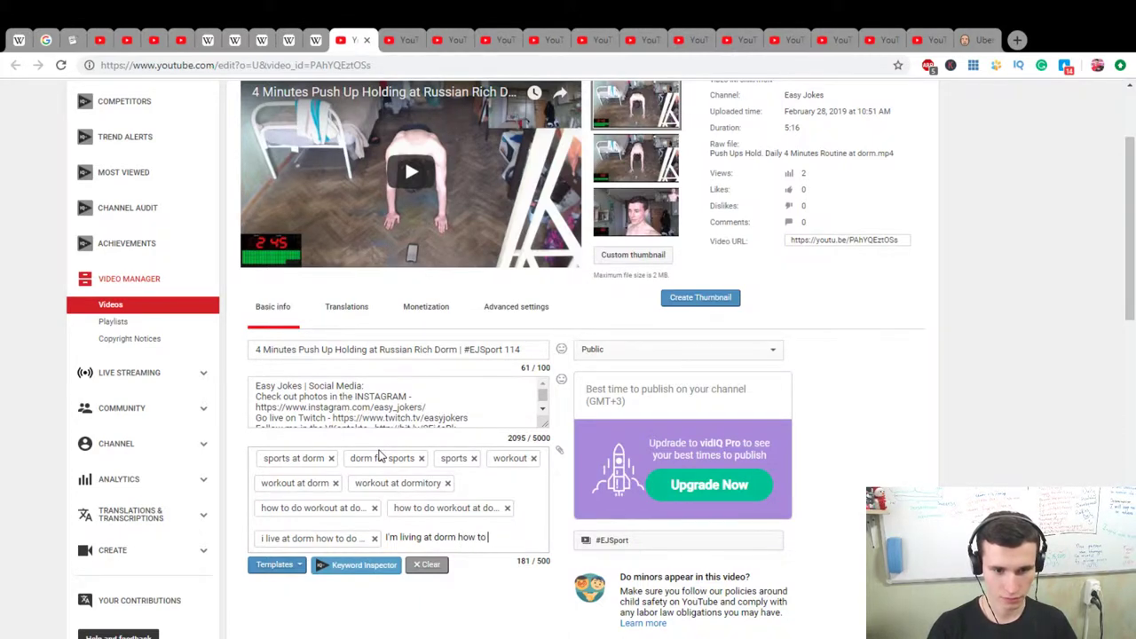
type("how to do workout")
key("Return")
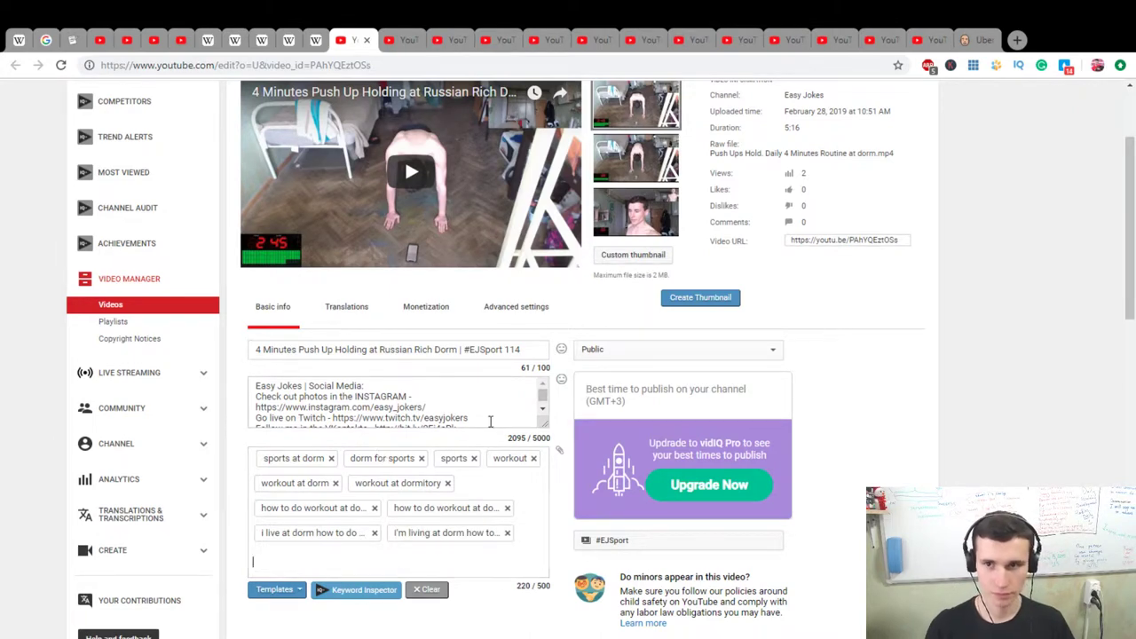
type("workout for dorm")
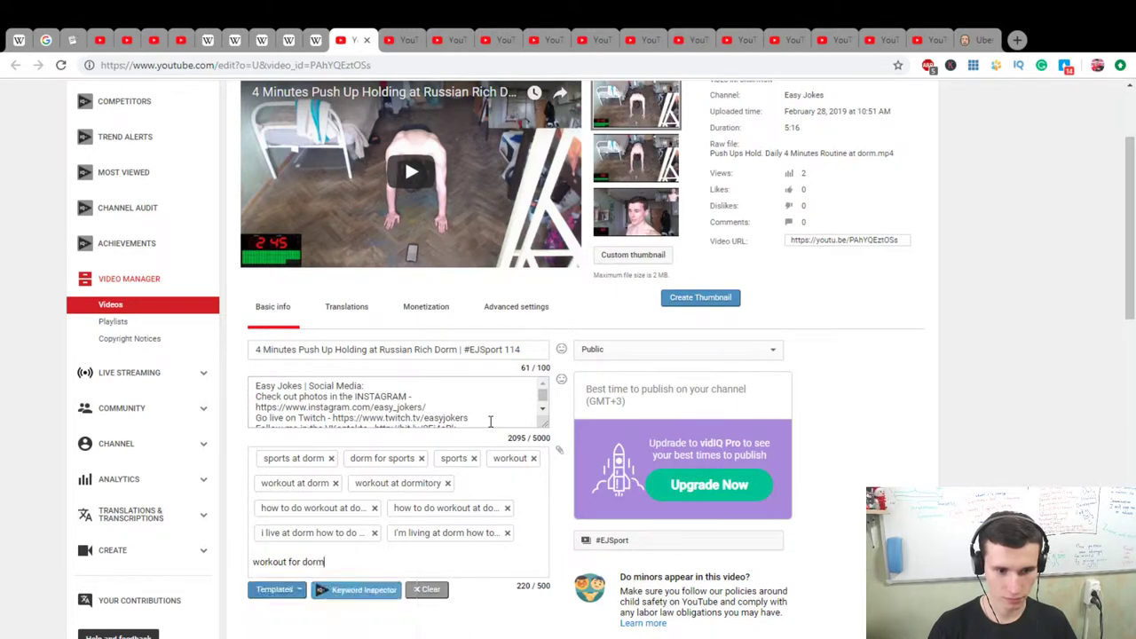
type(" livers")
key("Return")
type("workout if ")
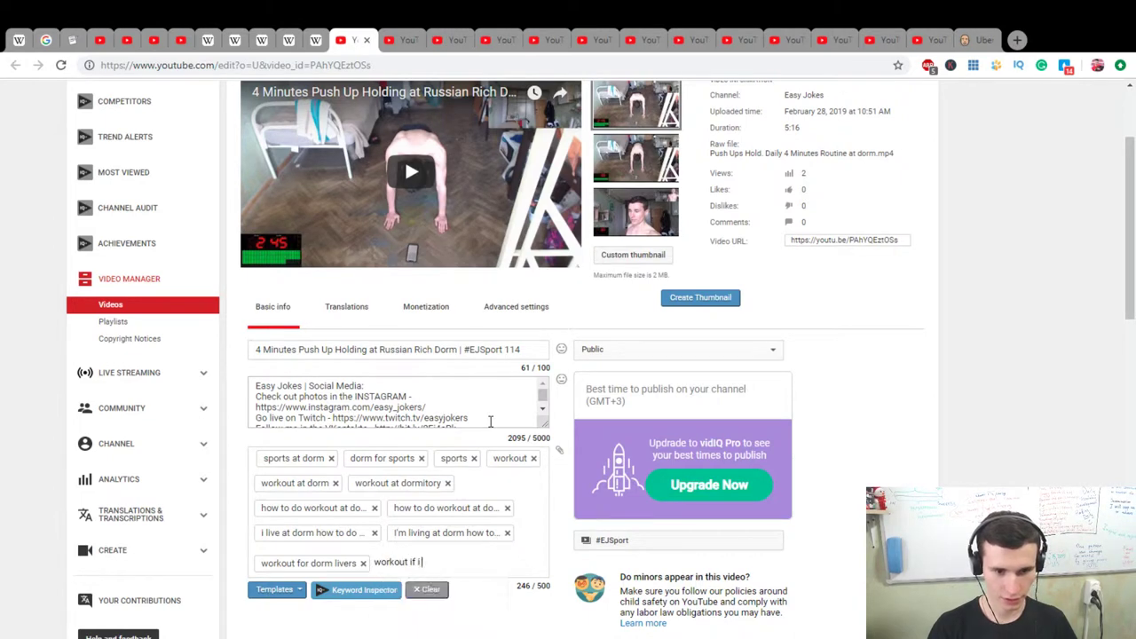
type("l live at dorm")
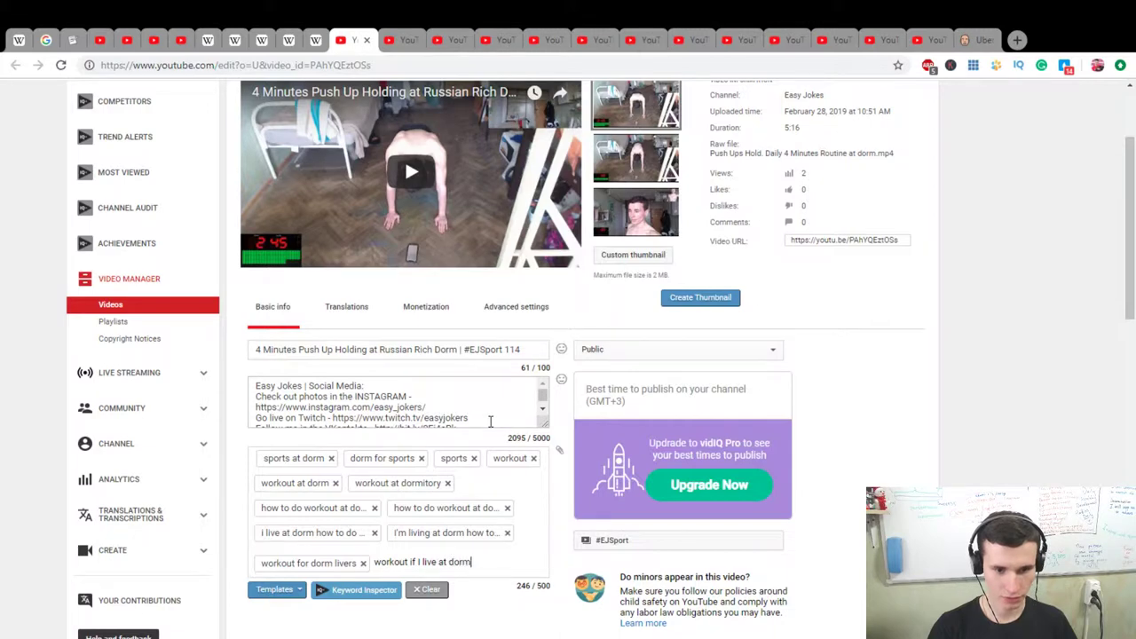
key("Return")
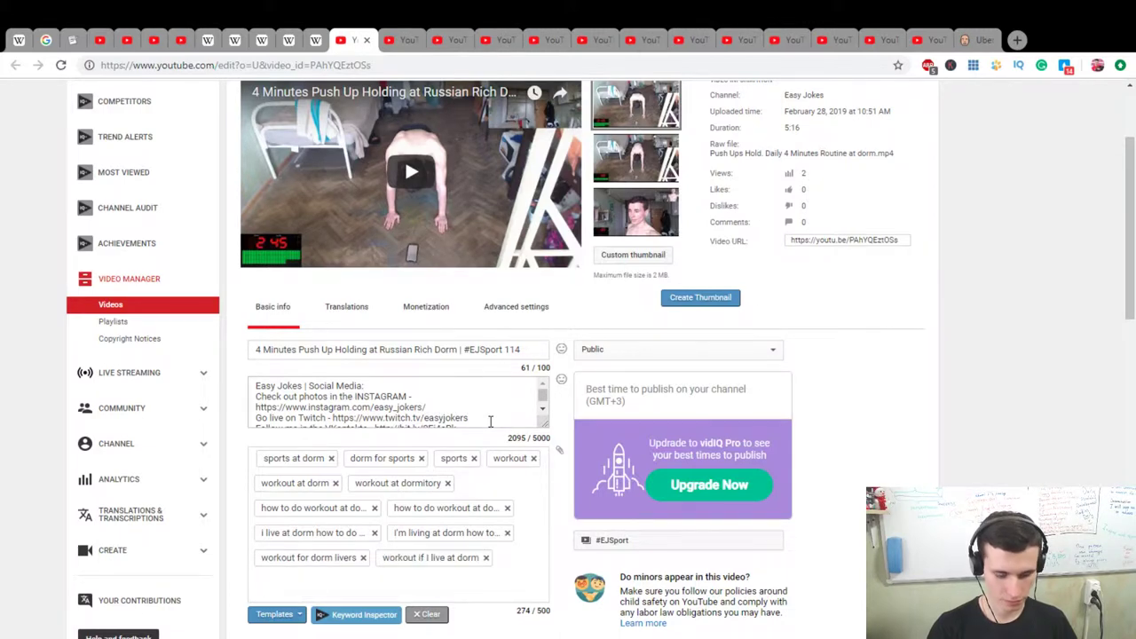
Add tags 'workout and dorm living', 'sports and dorm living' and 'dorm sports living'
type("workout ")
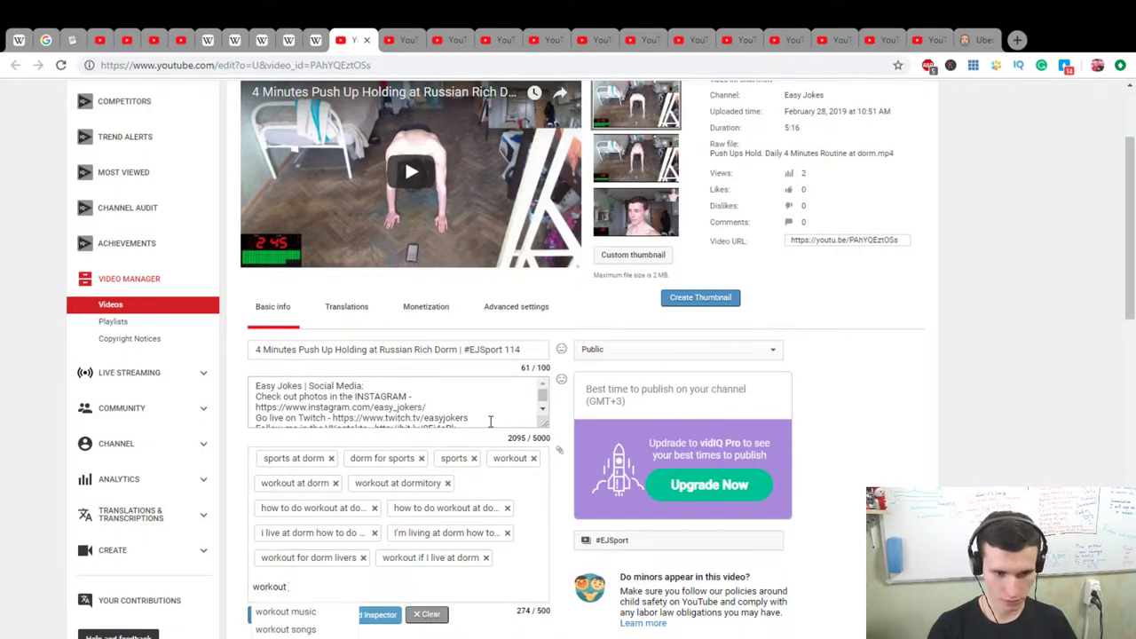
type("and dorm")
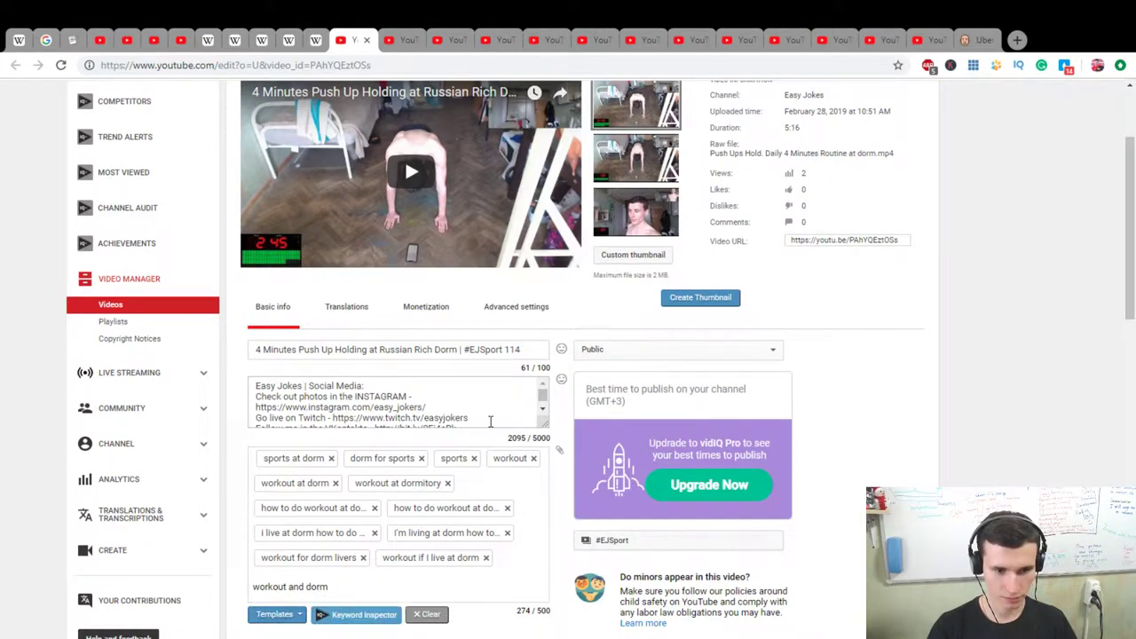
type(" living")
key("Return")
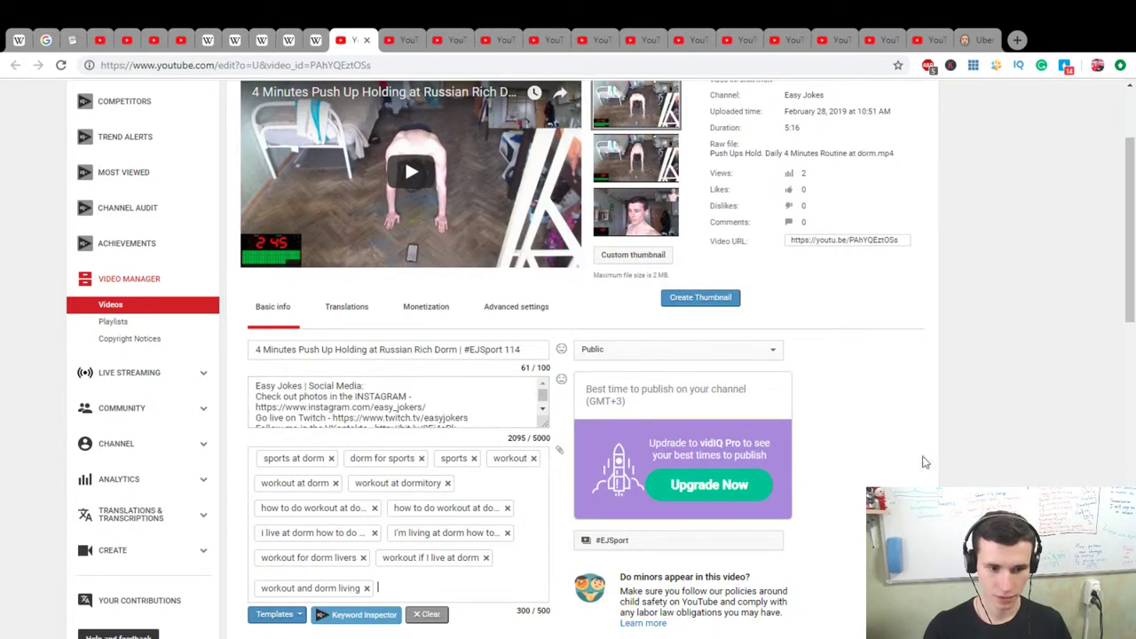
scroll(972, 475, "down", 1)
type("sports")
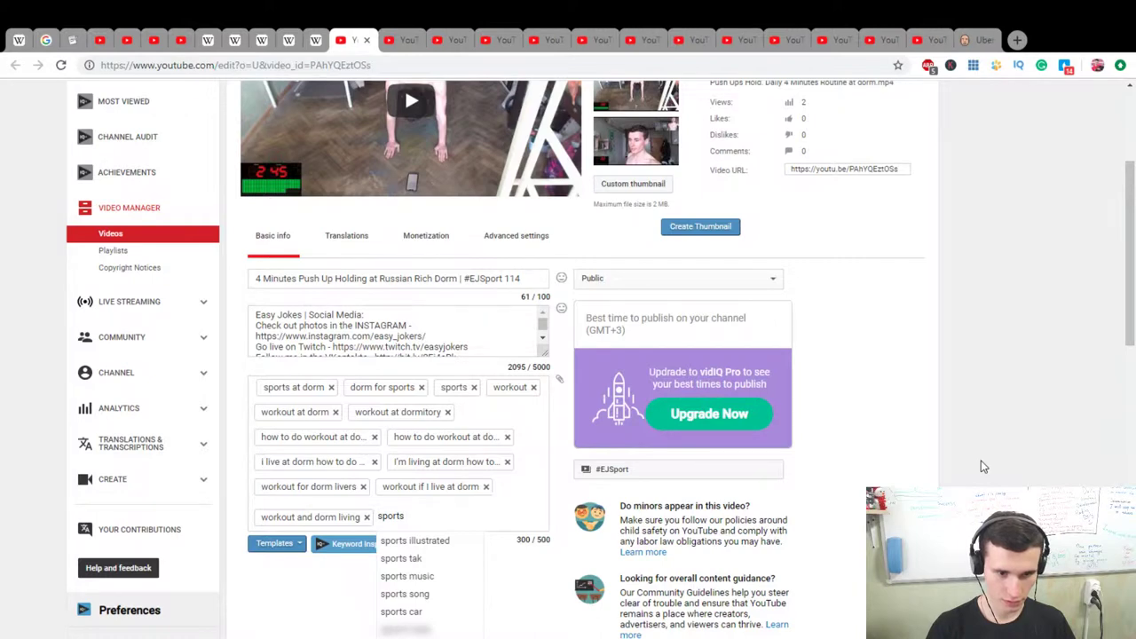
type(" and dorm liv")
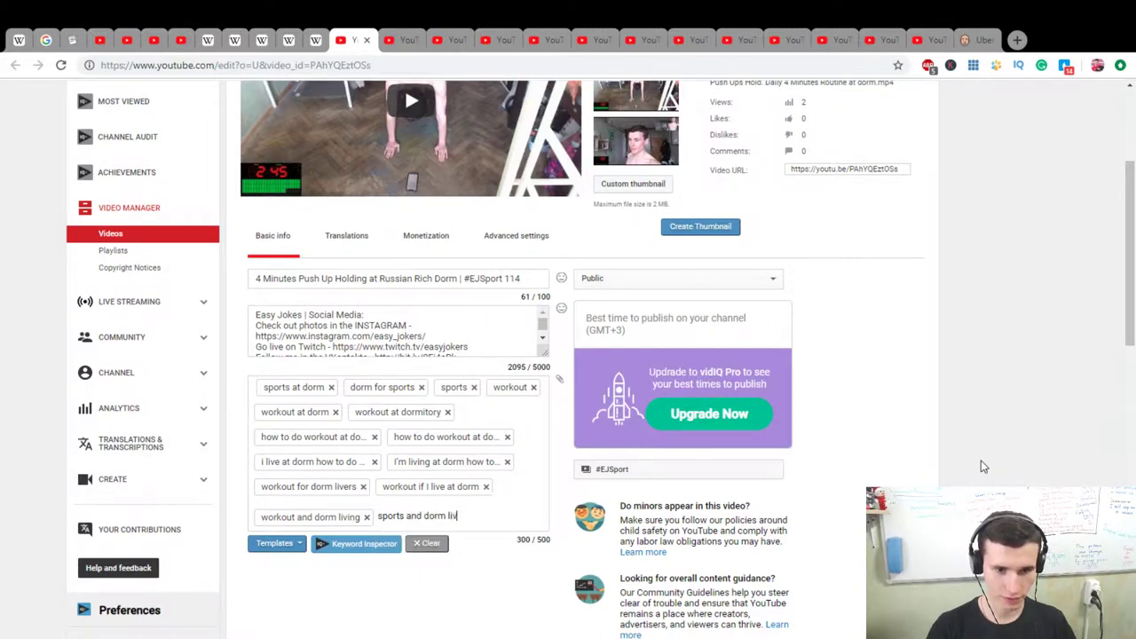
type("ing")
key("Return")
type("dorm s")
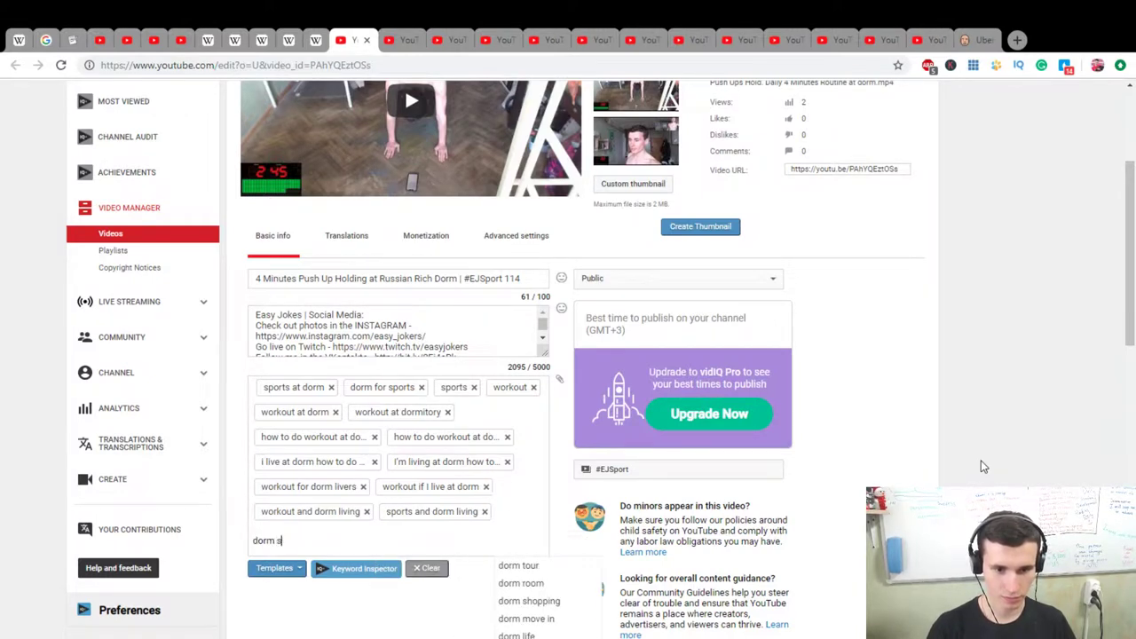
type("ports living")
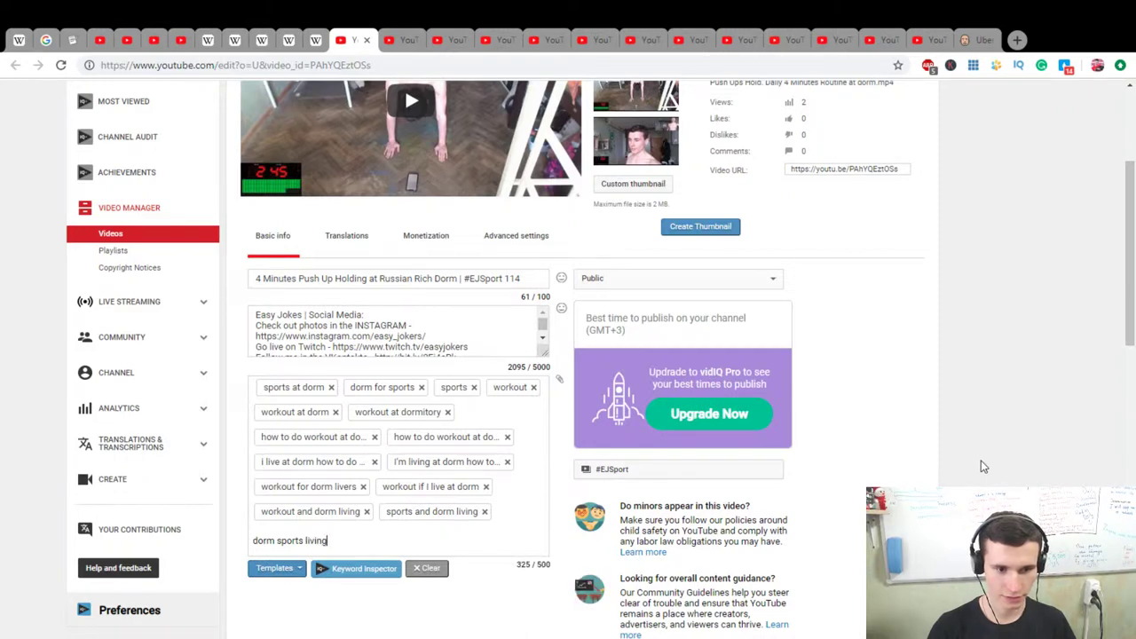
key("Return")
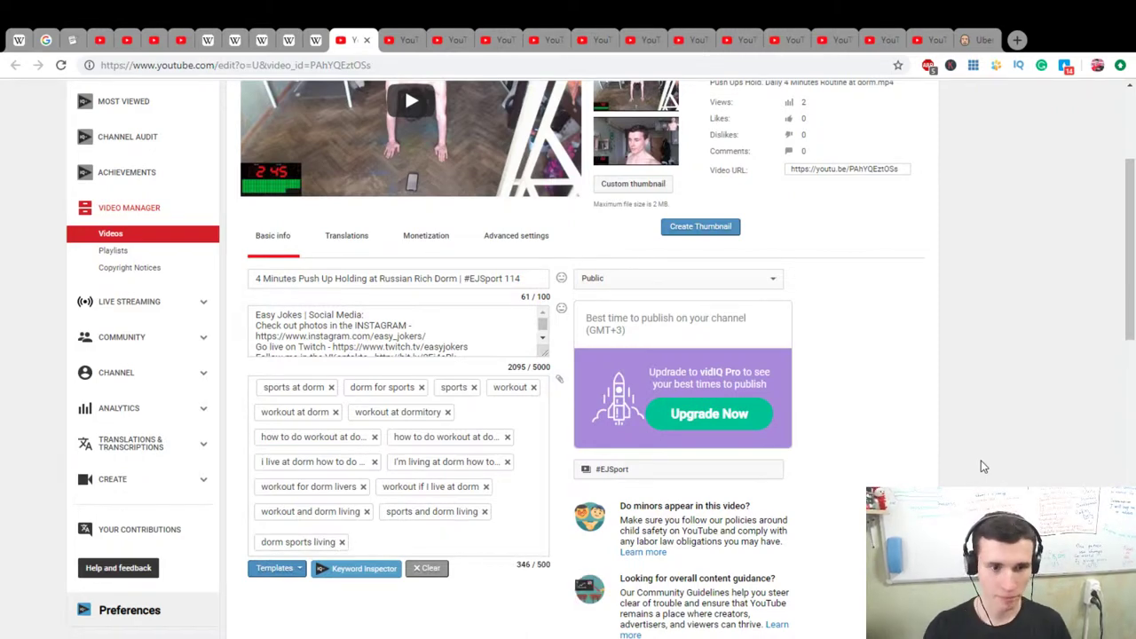
Paste the copied tag set into the Tags field of the next five video edit pages
left_click(562, 382)
key("ctrl+Tab")
scroll(468, 499, "down", 2)
left_click(400, 470)
key("ctrl+v")
key("ctrl+Tab")
left_click(428, 603)
key("ctrl+v")
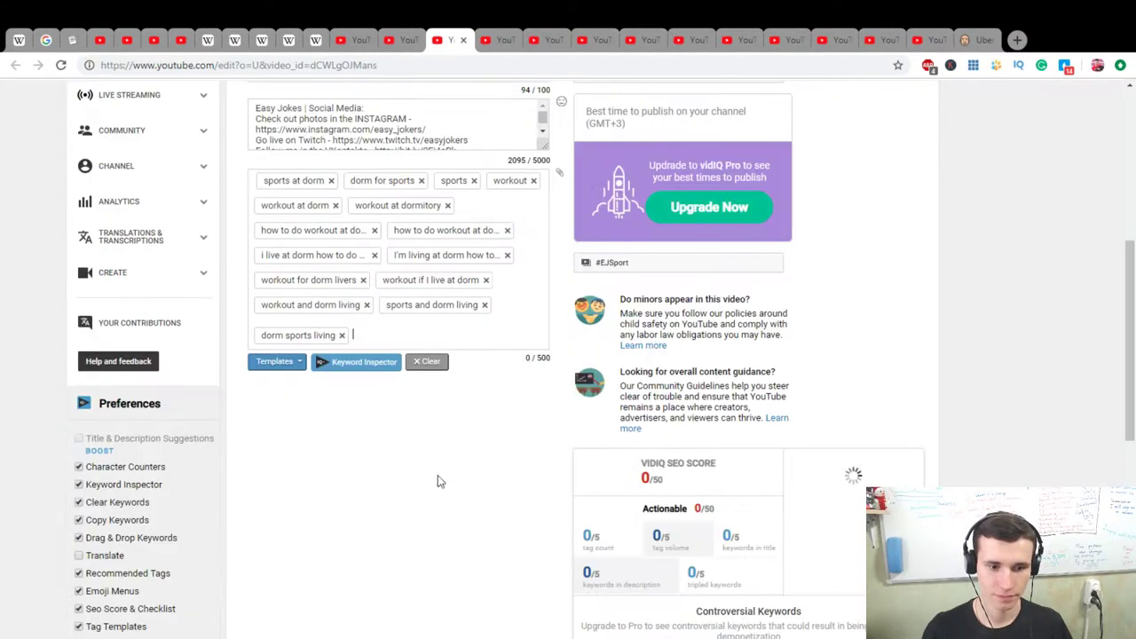
key("ctrl+Tab")
key("ctrl+v")
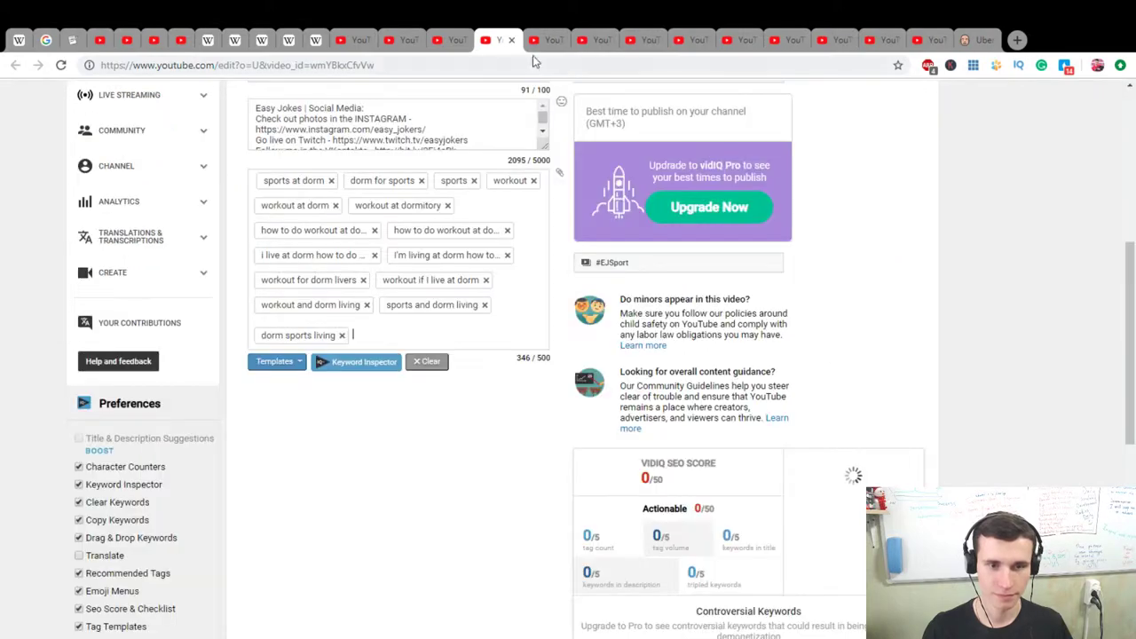
key("ctrl+Tab")
left_click(426, 604)
key("ctrl+v")
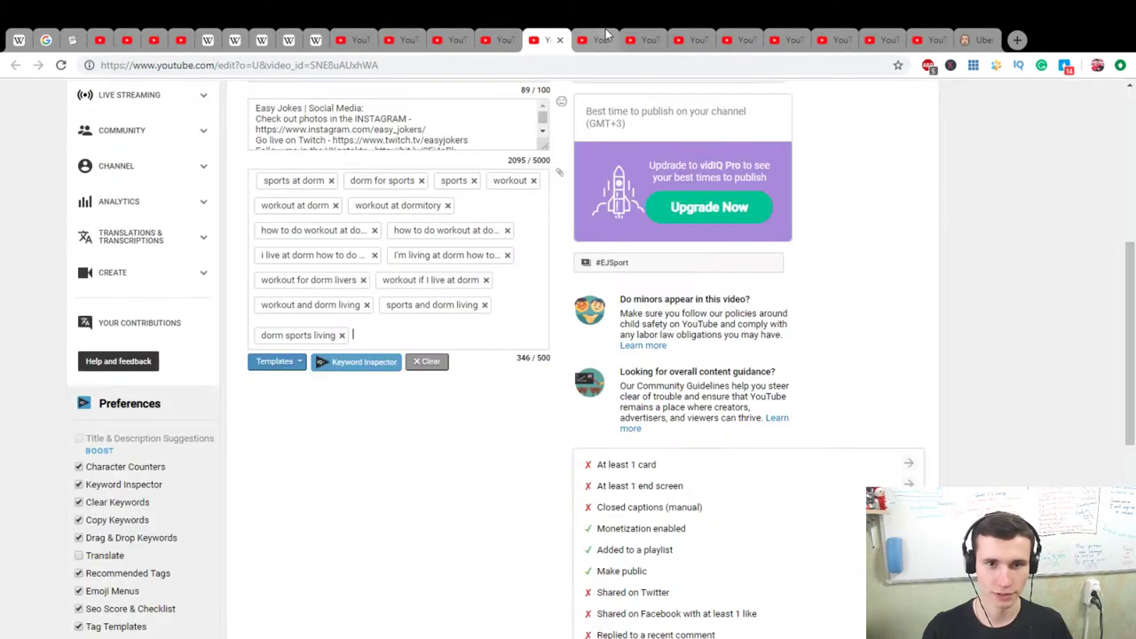
key("ctrl+Tab")
left_click(409, 611)
key("ctrl+v")
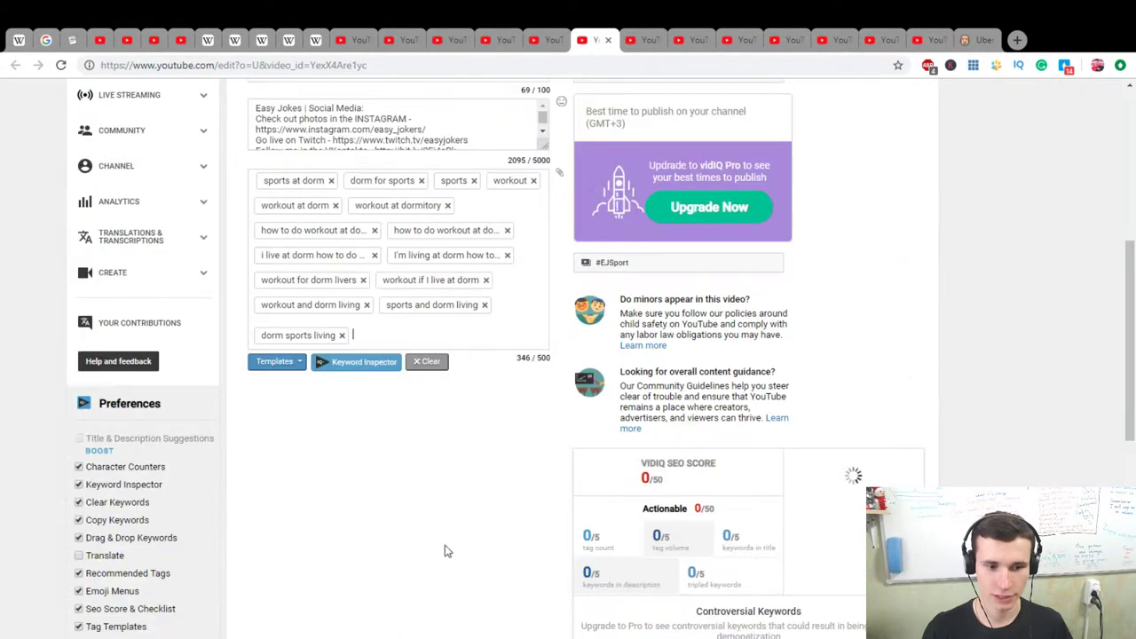
Paste the same tag set into four more dorm workout videos' Tags fields
key("ctrl+Tab")
scroll(400, 554, "down", 2)
left_click(426, 468)
key("ctrl+v")
key("ctrl+Tab")
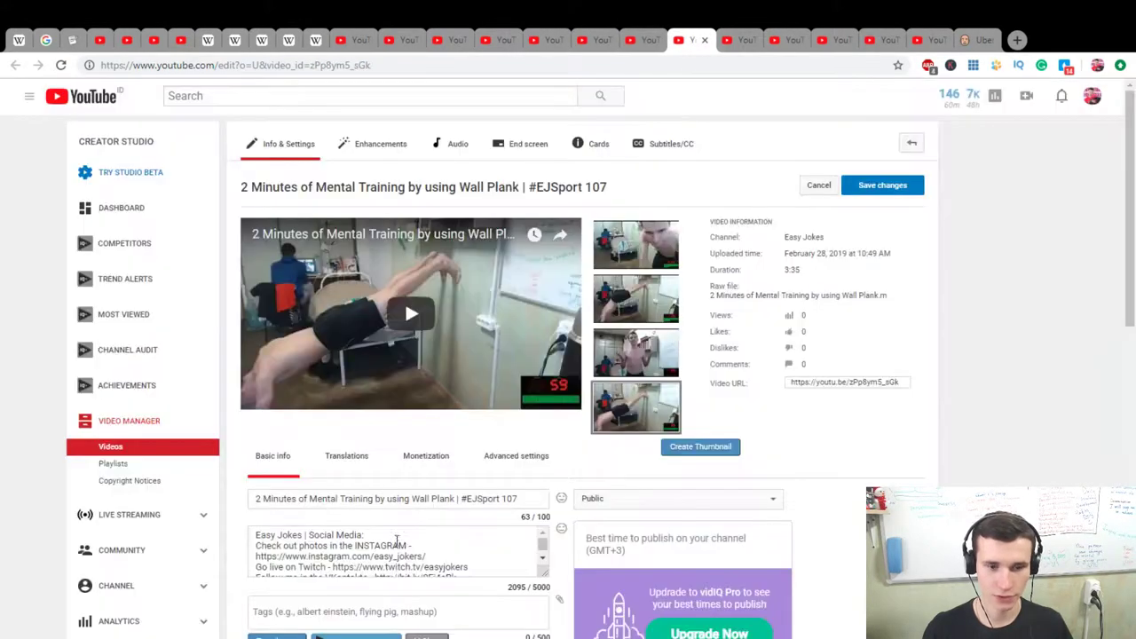
left_click(377, 611)
key("ctrl+v")
scroll(386, 586, "down", 5)
key("ctrl+Tab")
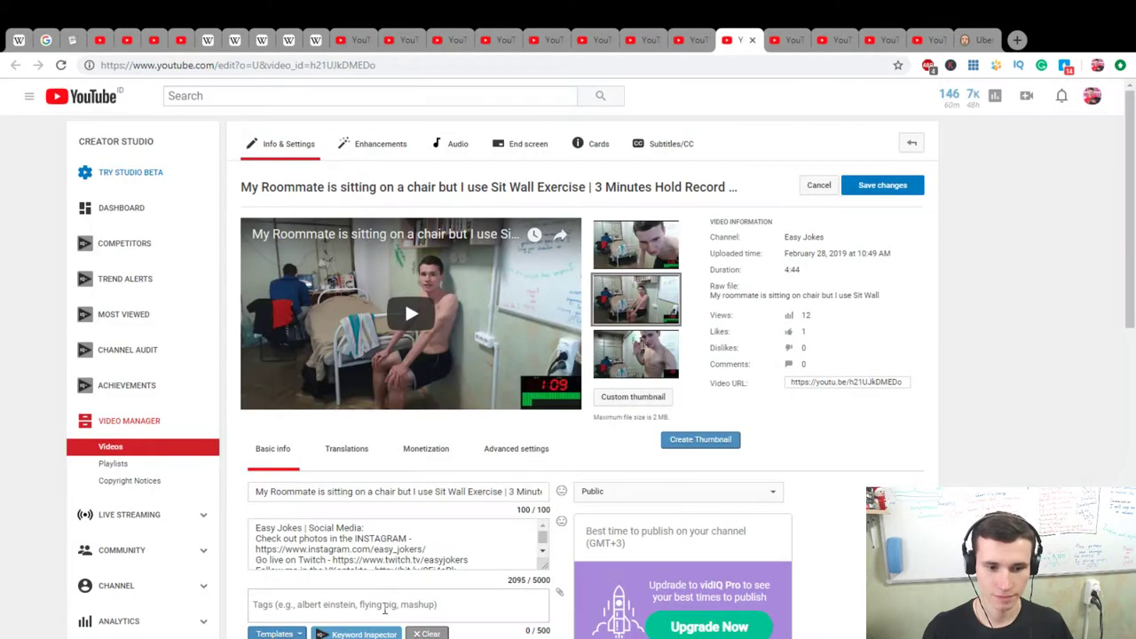
left_click(378, 607)
key("ctrl+v")
scroll(382, 586, "down", 5)
key("ctrl+Tab")
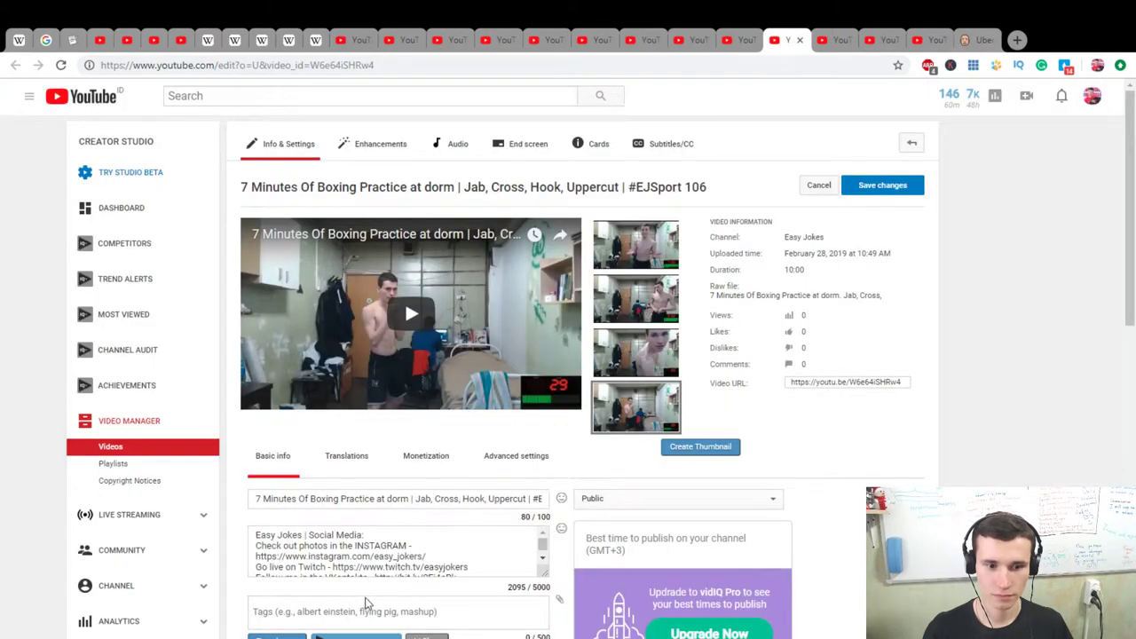
left_click(378, 610)
key("ctrl+v")
scroll(382, 586, "down", 5)
Paste the tag set into the remaining three video edit pages
left_click(977, 40)
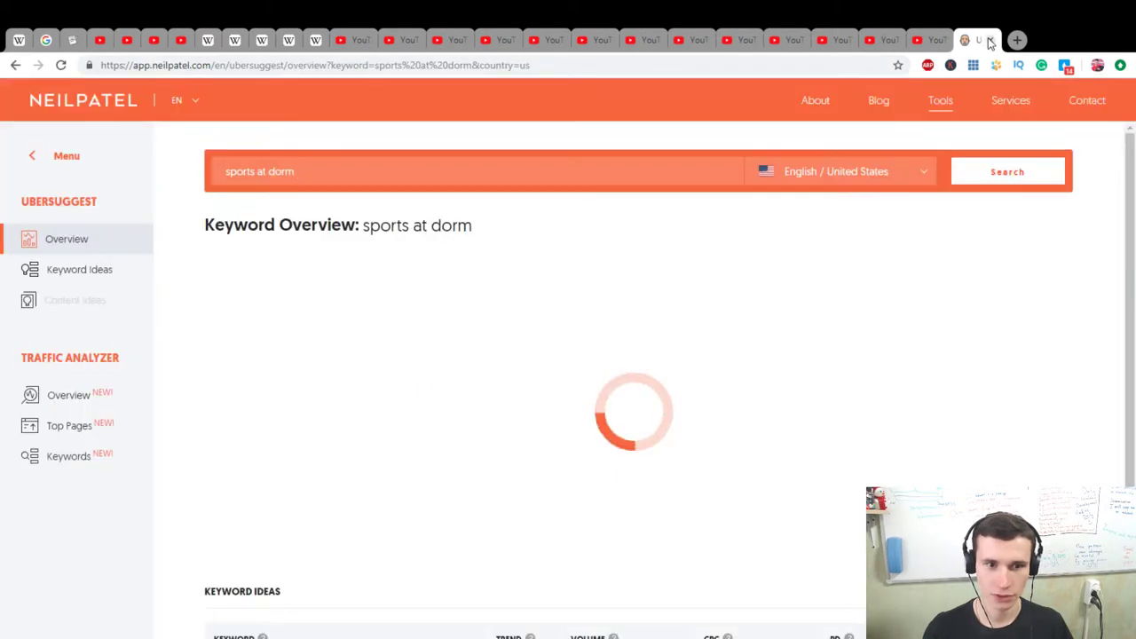
left_click(774, 40)
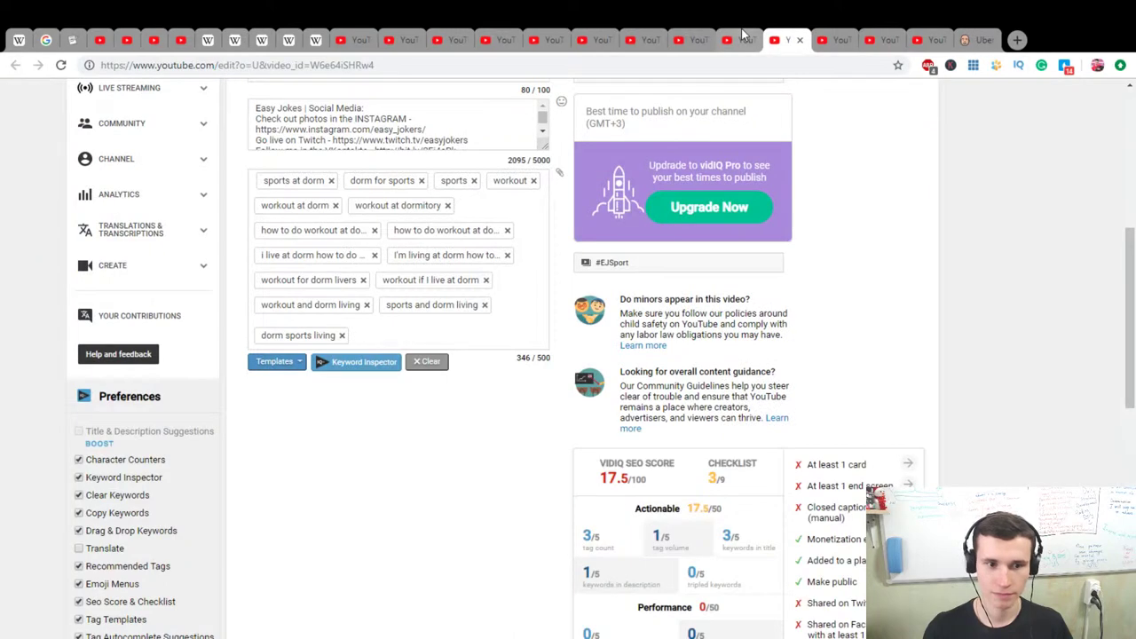
left_click(830, 40)
left_click(406, 610)
key("ctrl+v")
scroll(407, 532, "down", 5)
left_click(879, 40)
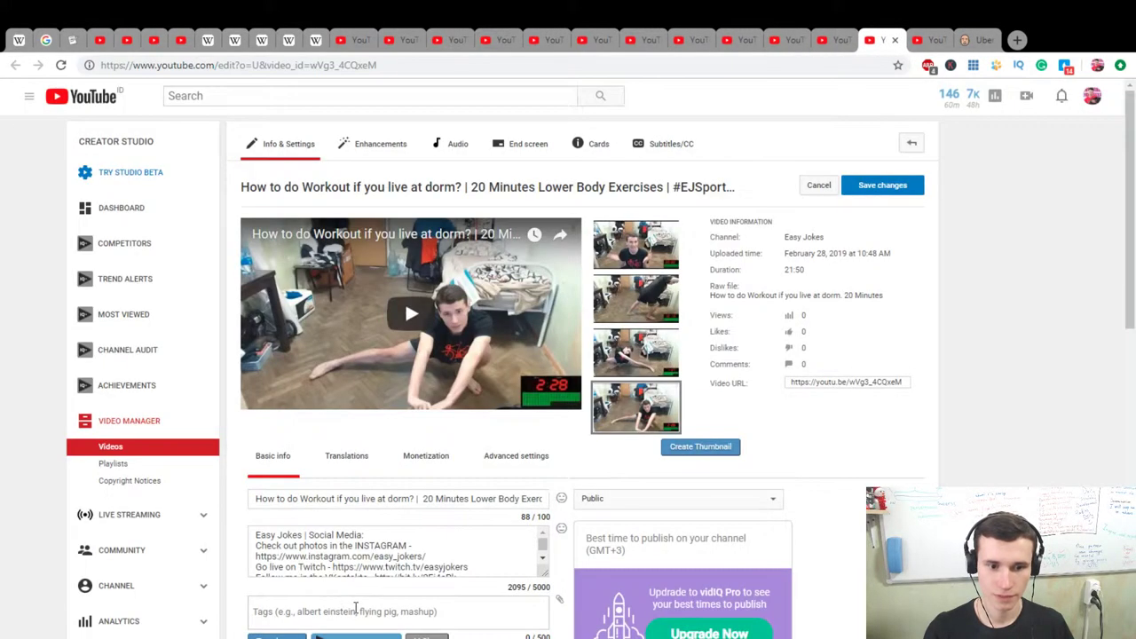
left_click(342, 610)
key("ctrl+v")
scroll(406, 532, "down", 5)
left_click(923, 40)
left_click(376, 611)
key("ctrl+v")
scroll(444, 535, "down", 5)
left_click(977, 40)
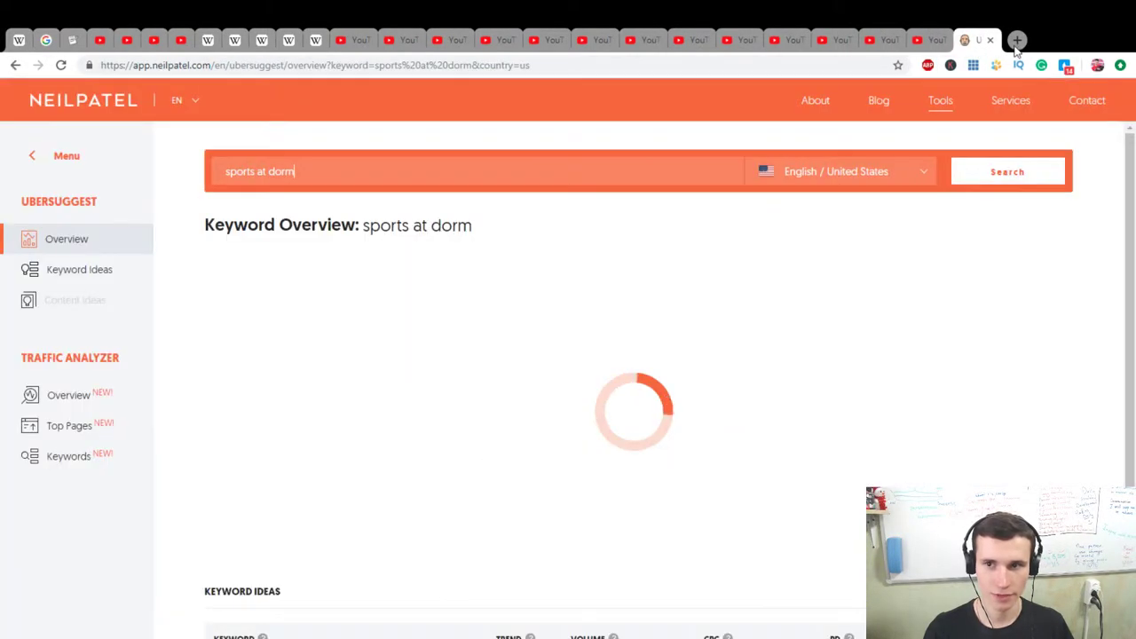
left_click(1017, 40)
Translate the Russian phrase 'Пока что' into English ('For now') in Google Translate
left_click(593, 268)
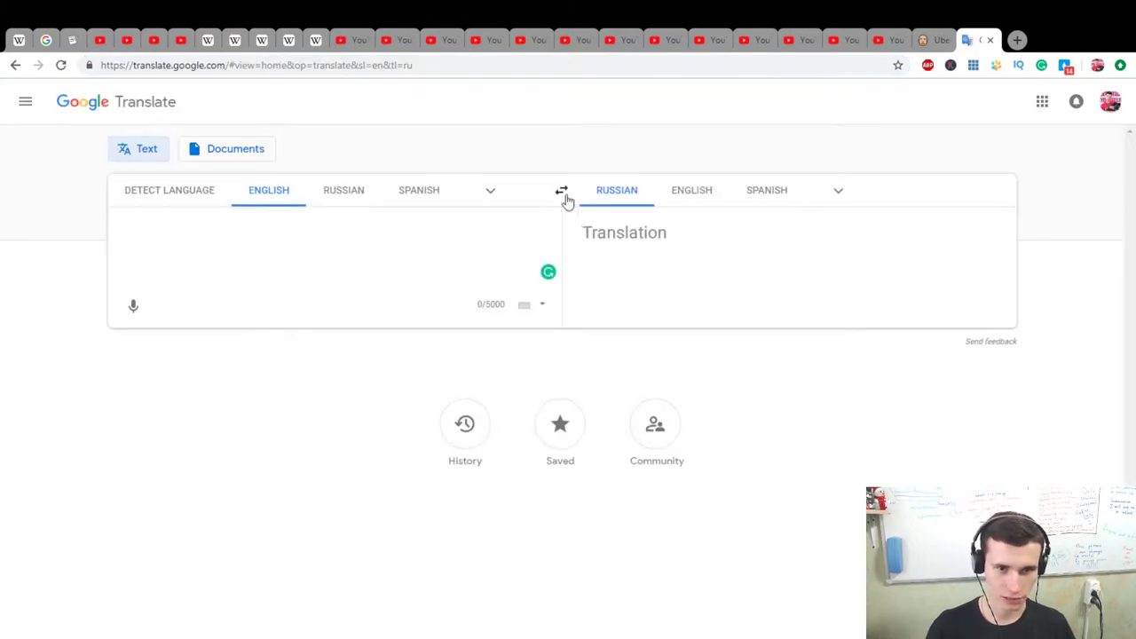
left_click(561, 192)
type("Пока что")
left_click(590, 316)
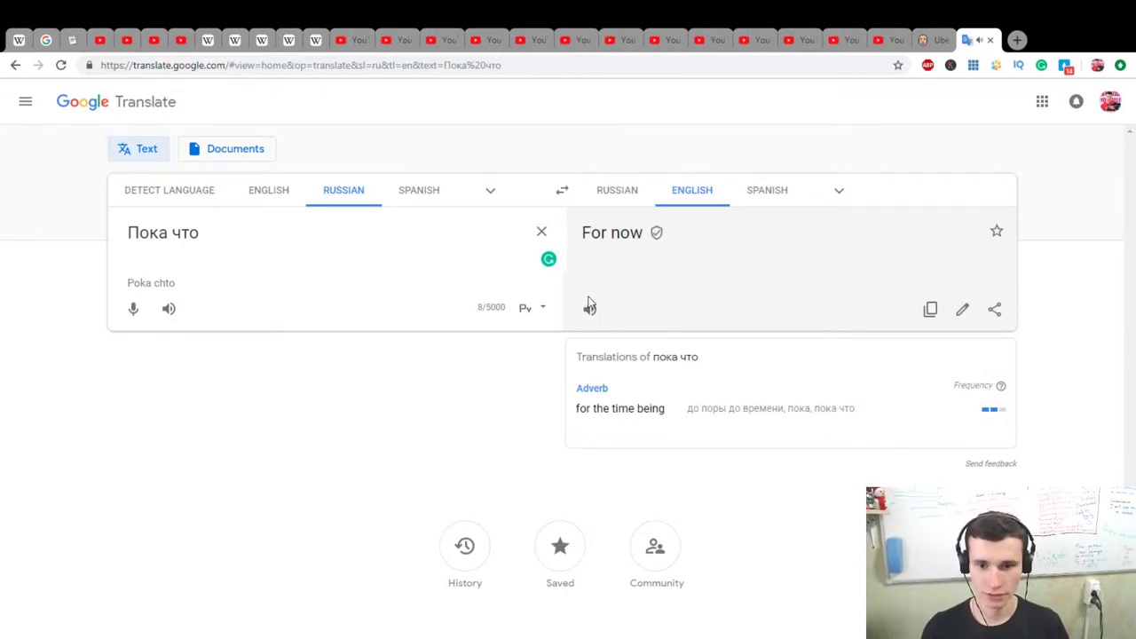
left_click(932, 39)
On the push-up video, add tags 'push ups at dorm', 'push ups', 'push ups for 4 minutes', 'push ups 4'
left_click(364, 40)
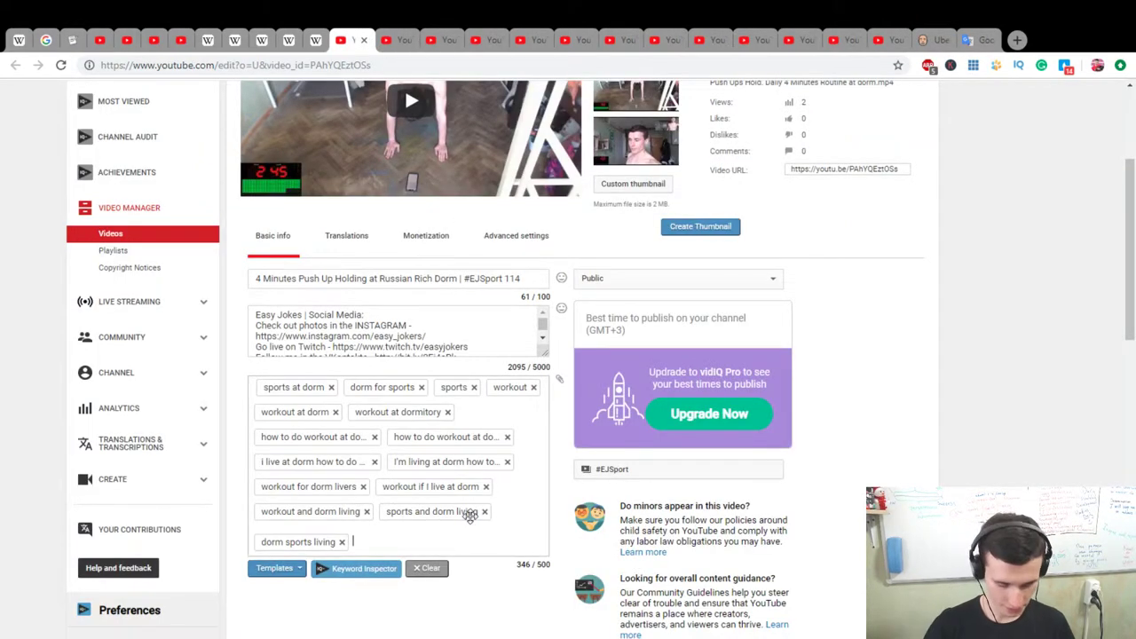
type("push ups at dorm")
key("Return")
type("push ups")
key("Return")
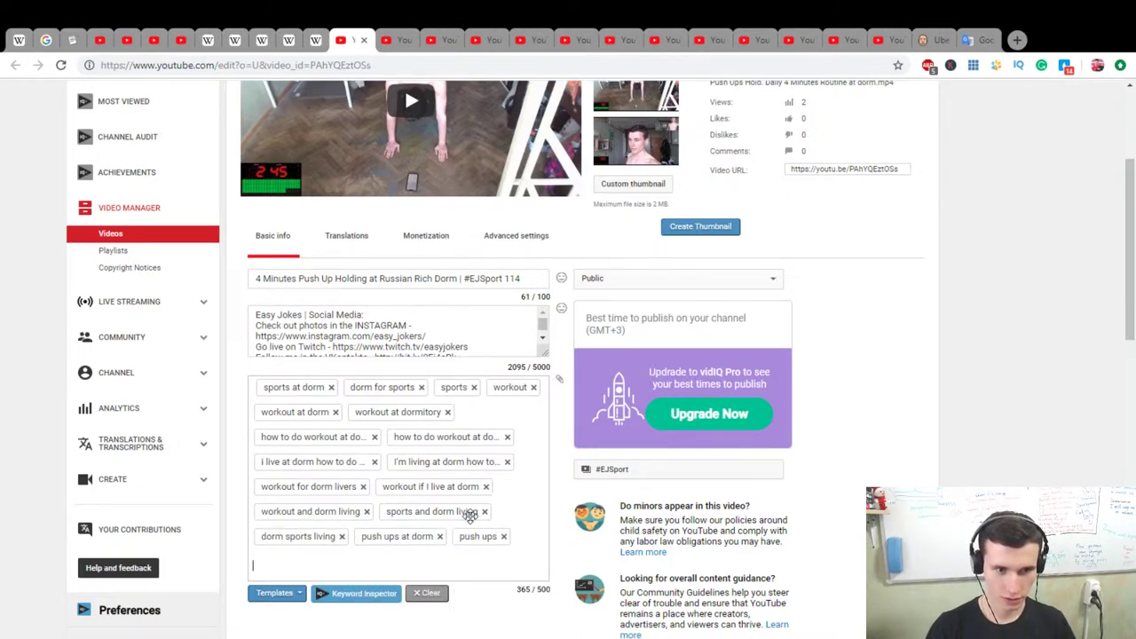
type("push up")
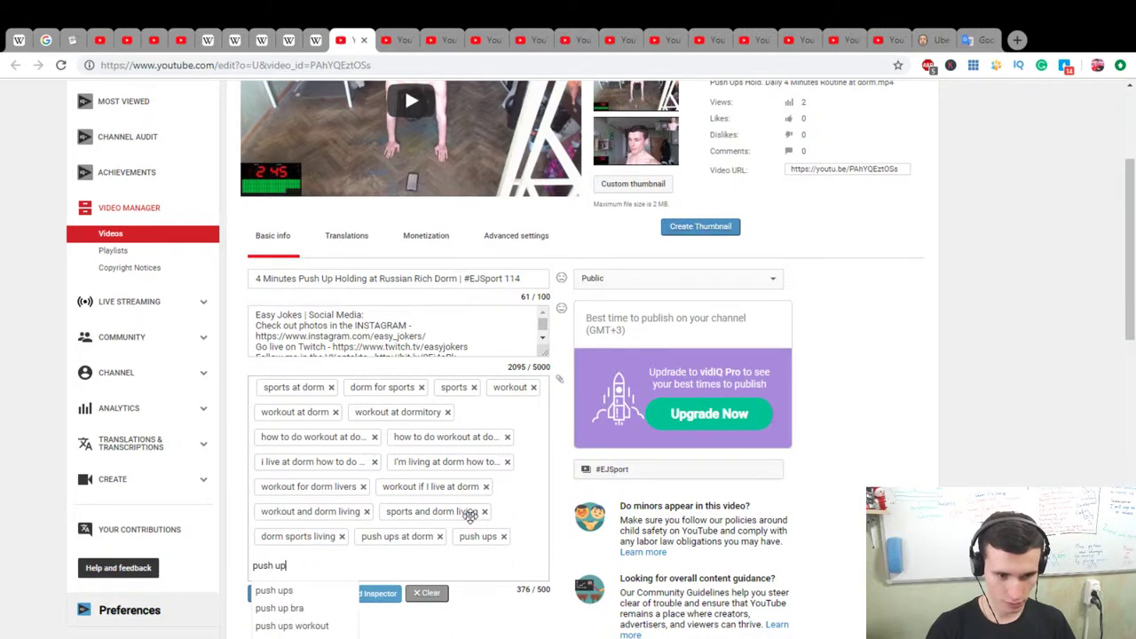
type("s for 4")
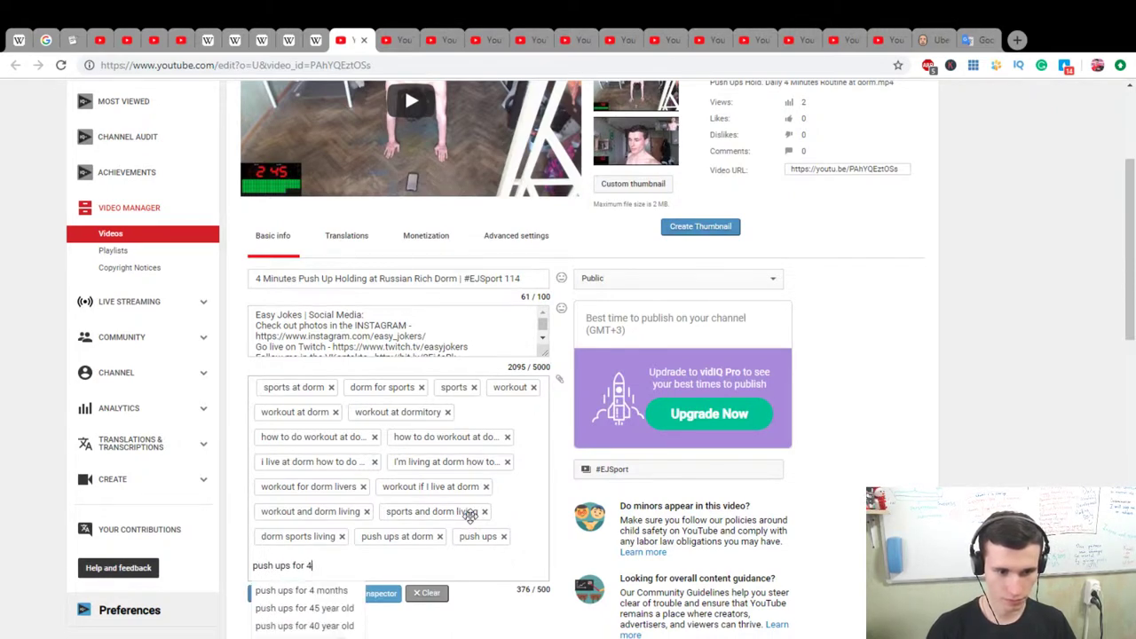
type("minutes")
key("Return")
type("push up")
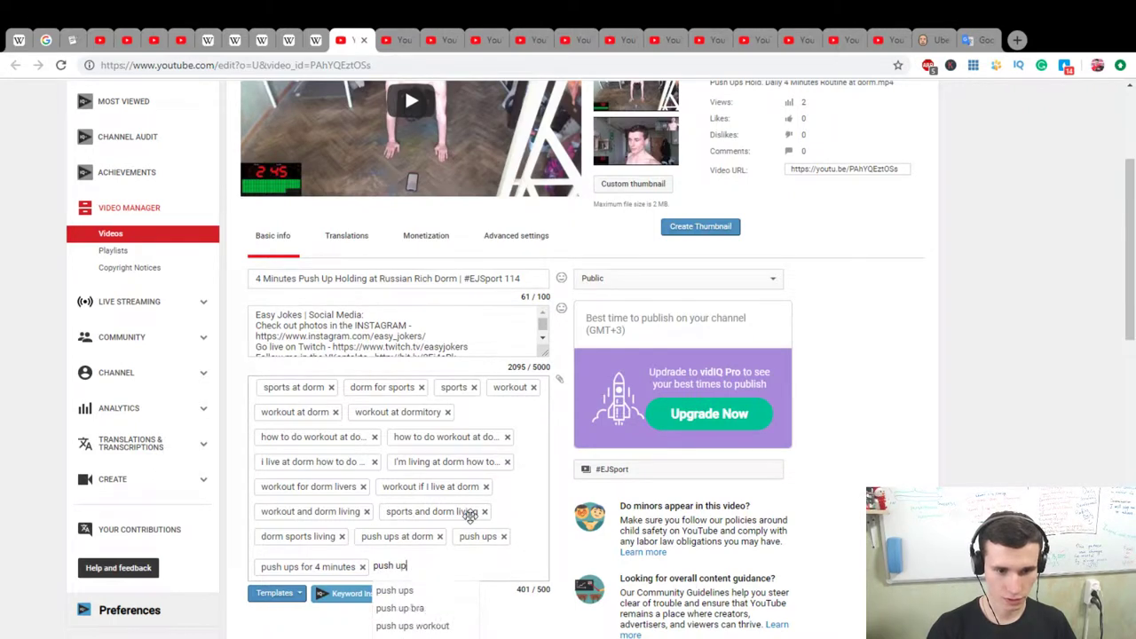
type("s 4")
key("Return")
Add '4 minutes of push ups', 'push up hold', 'push ups daily at dorm', 'push ups daily', 'push', then save
type("4 minutes of push uo")
key("BackSpace")
type("ps")
key("Return")
type("push ")
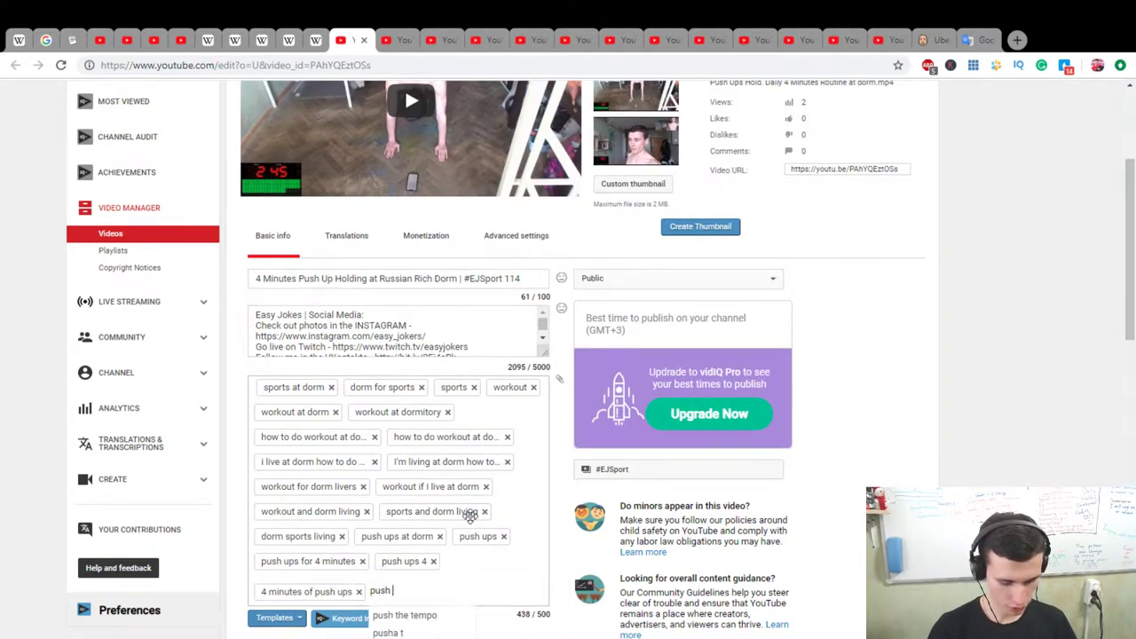
type("up hold")
key("Return")
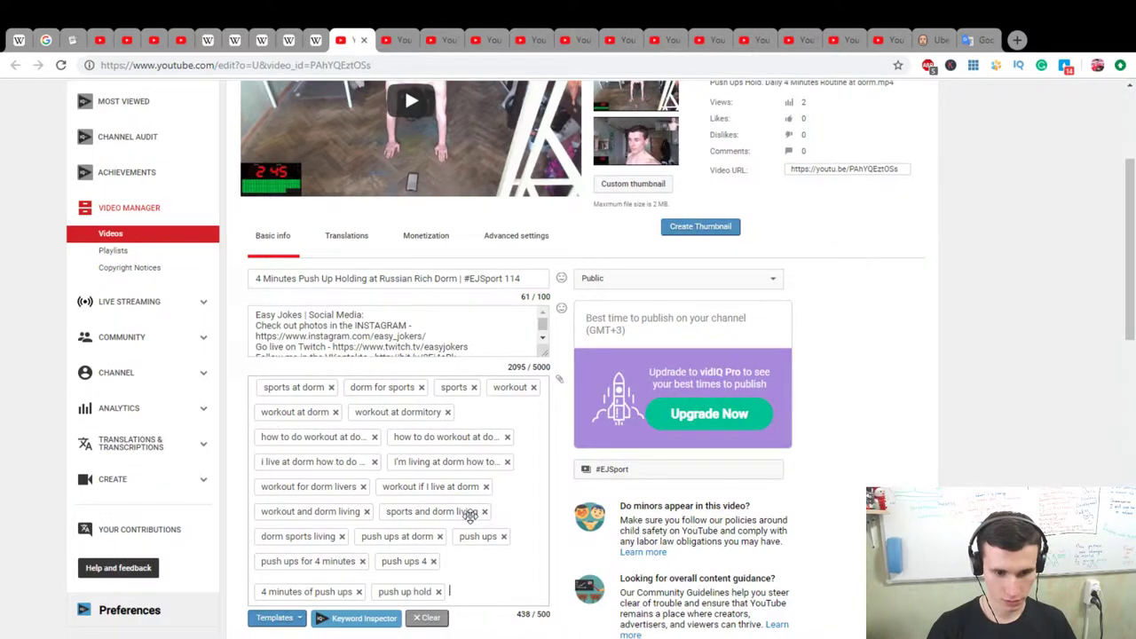
type("push uy")
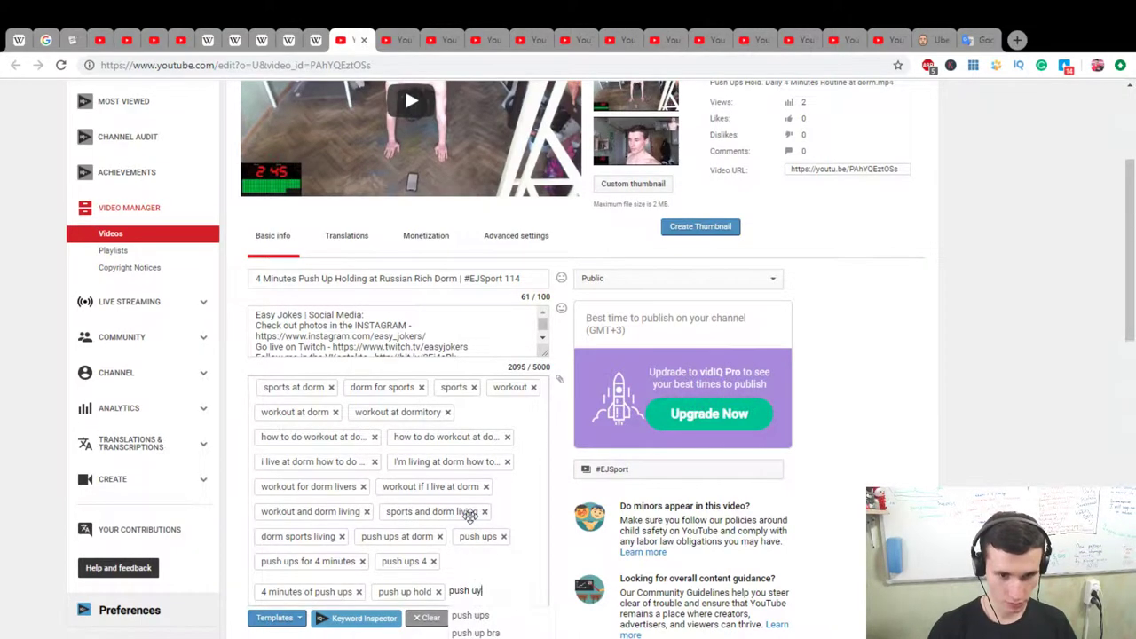
key("BackSpace")
type("ps daily at dorm")
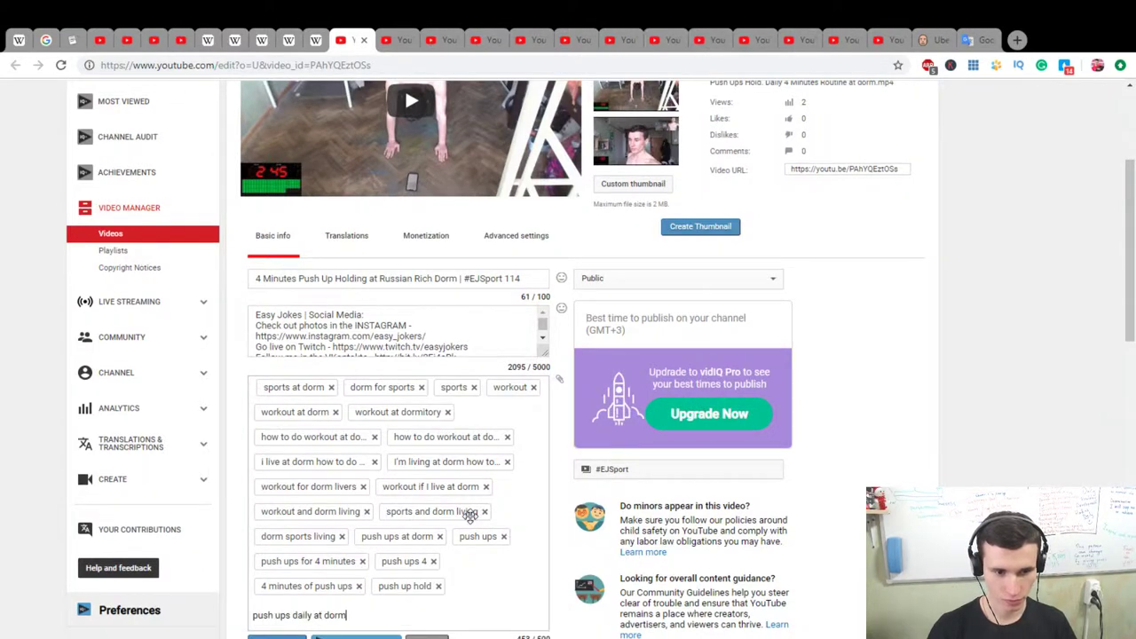
key("Return")
type("push ups da")
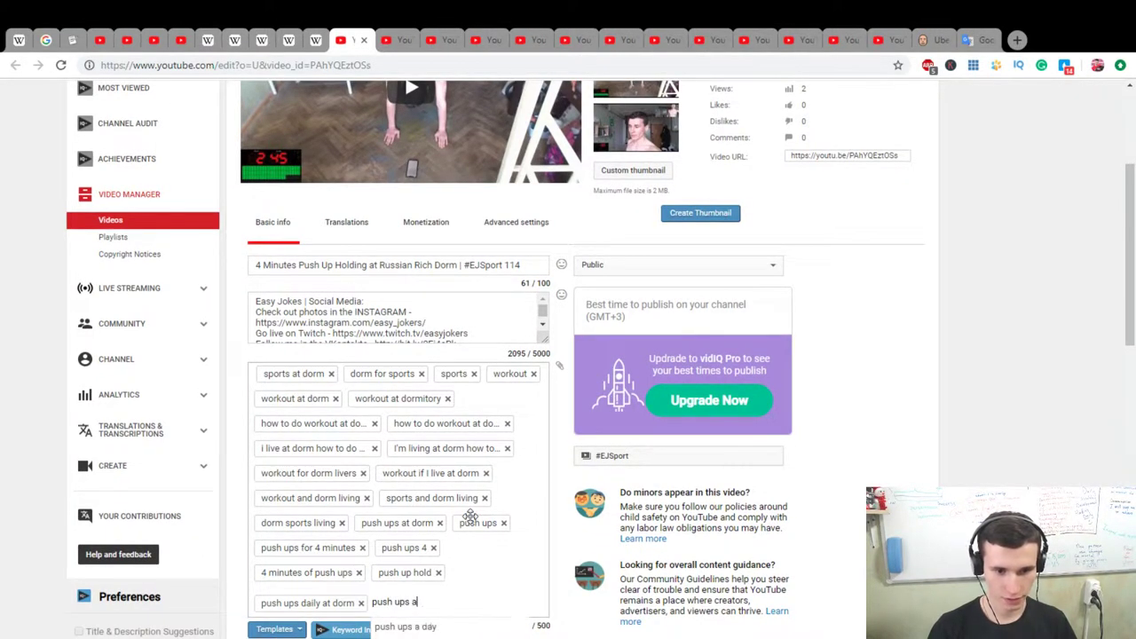
type("ily")
key("Return")
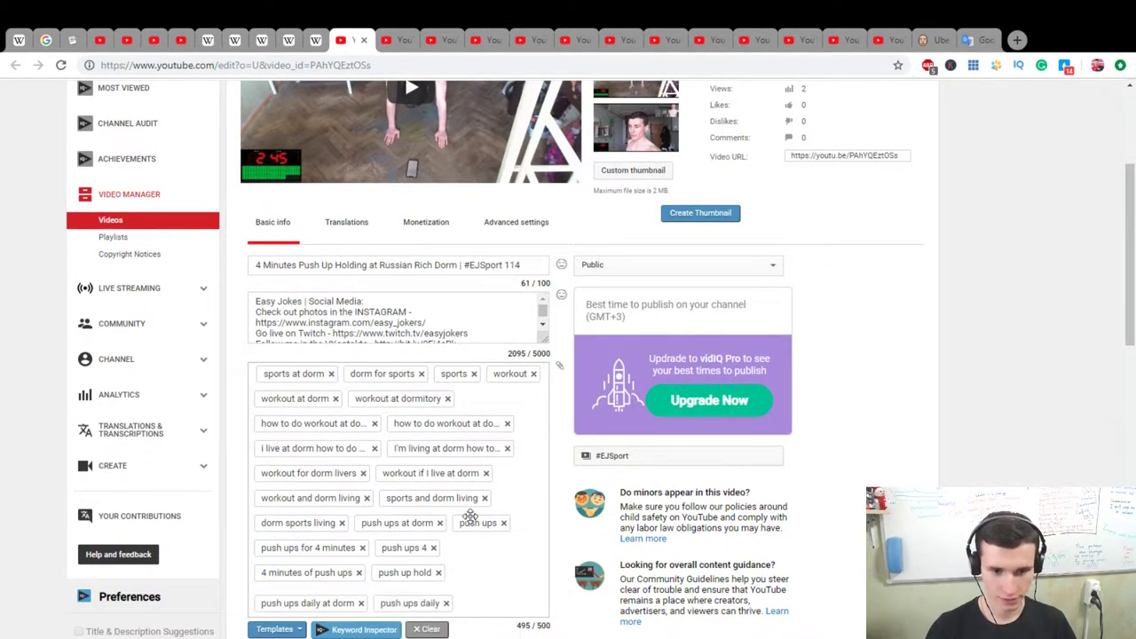
type("push")
key("Return")
scroll(1092, 402, "up", 3)
left_click(889, 188)
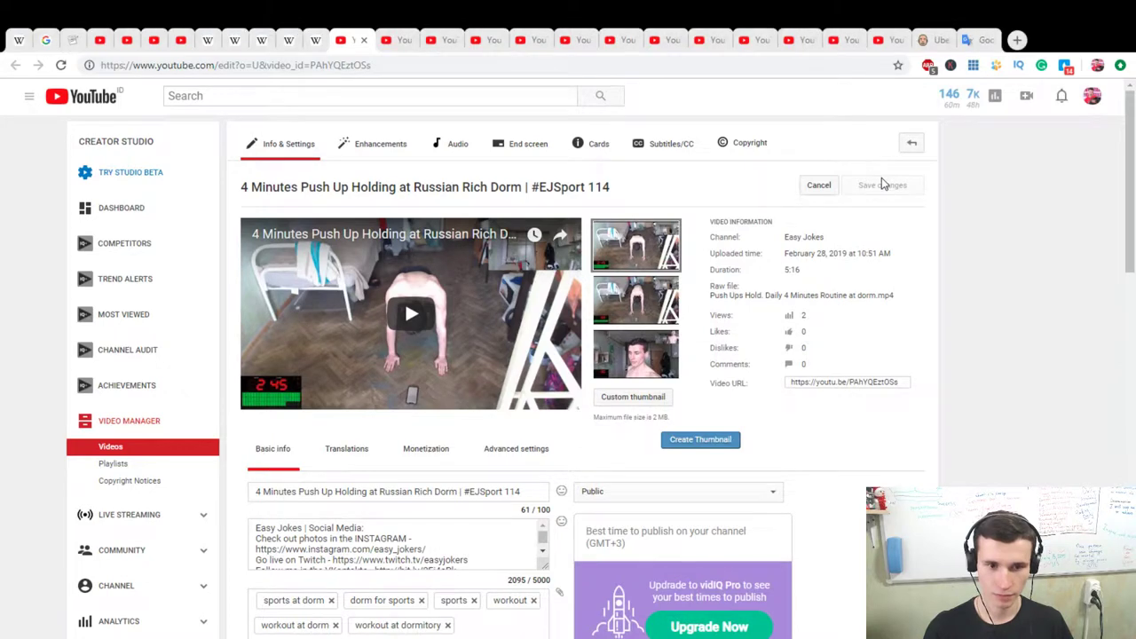
Close the push-up tab and tag the yoga video 'yoga pose 2 minutes', 'winter and yoga', 'yoga practice in the winter'
key("ctrl+w")
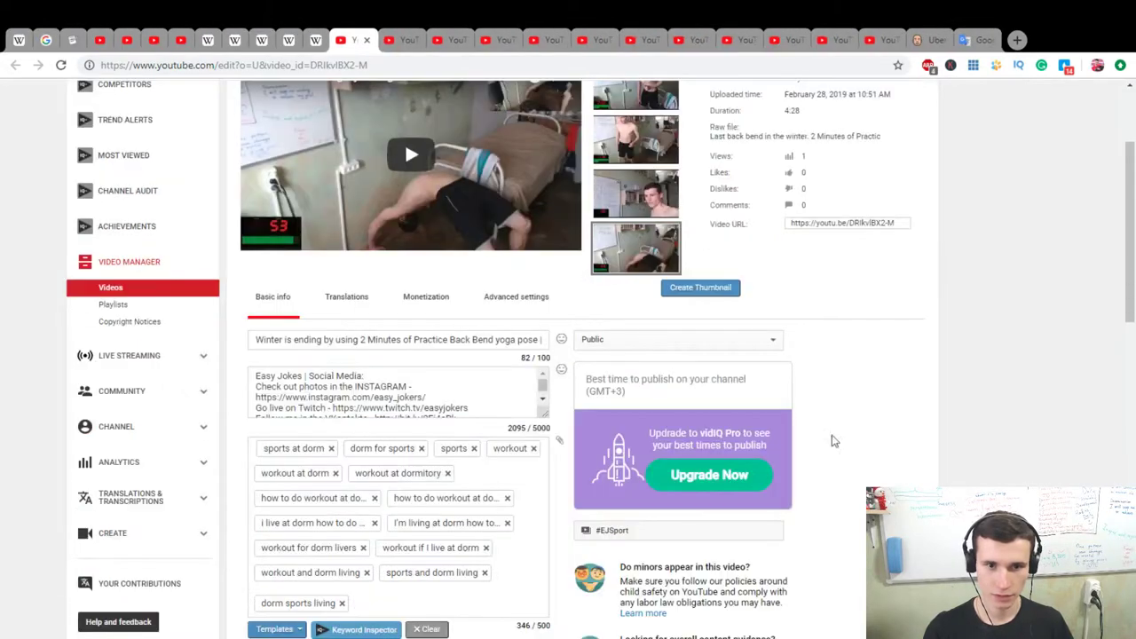
scroll(895, 461, "down", 3)
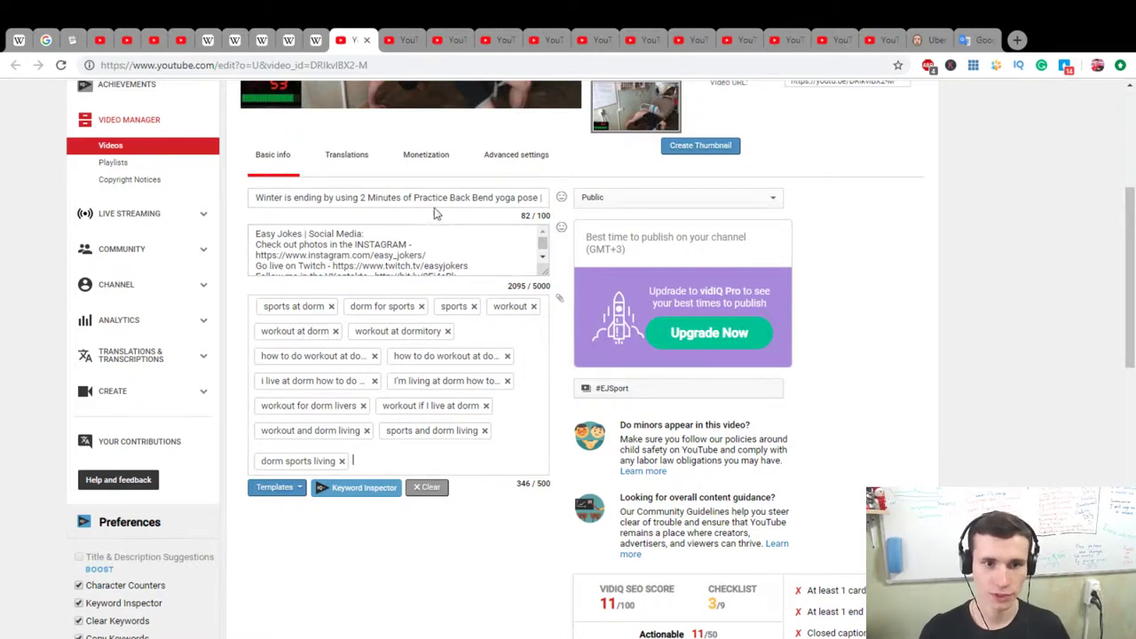
left_click_drag(431, 197, 575, 236)
left_click(468, 451)
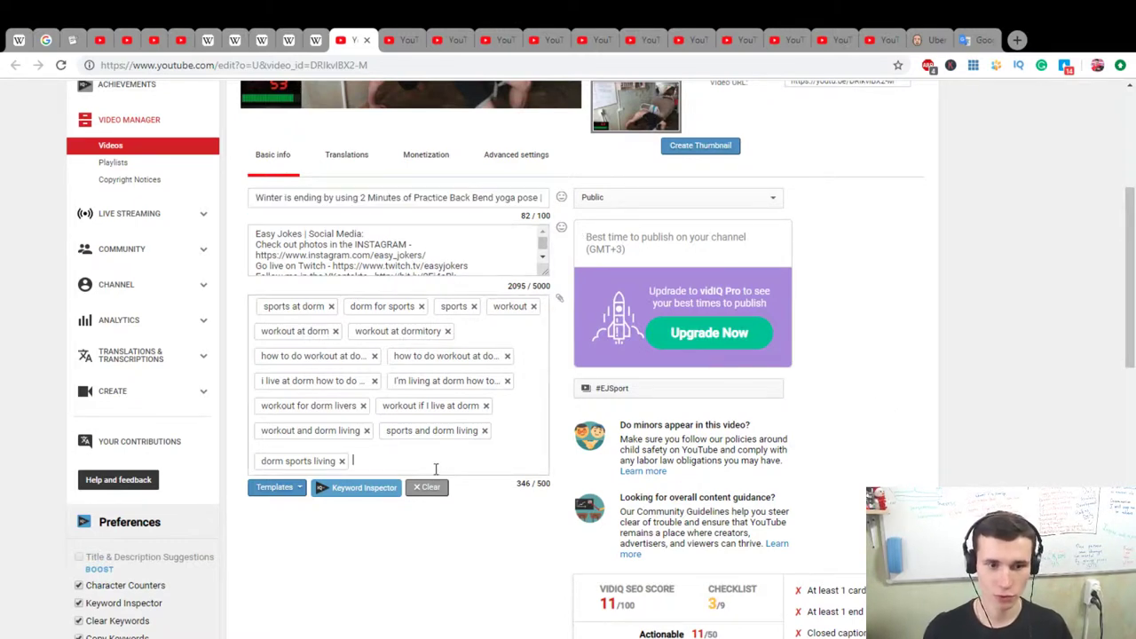
type("yoga p")
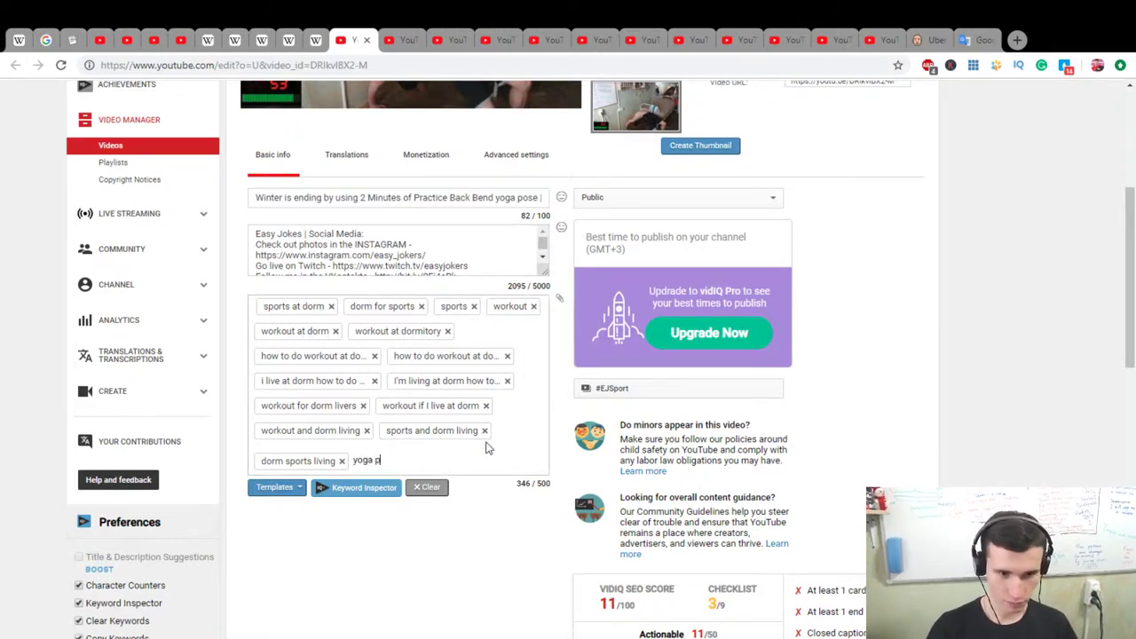
type("ose 2 minutes")
key("Return")
type("winter and yo")
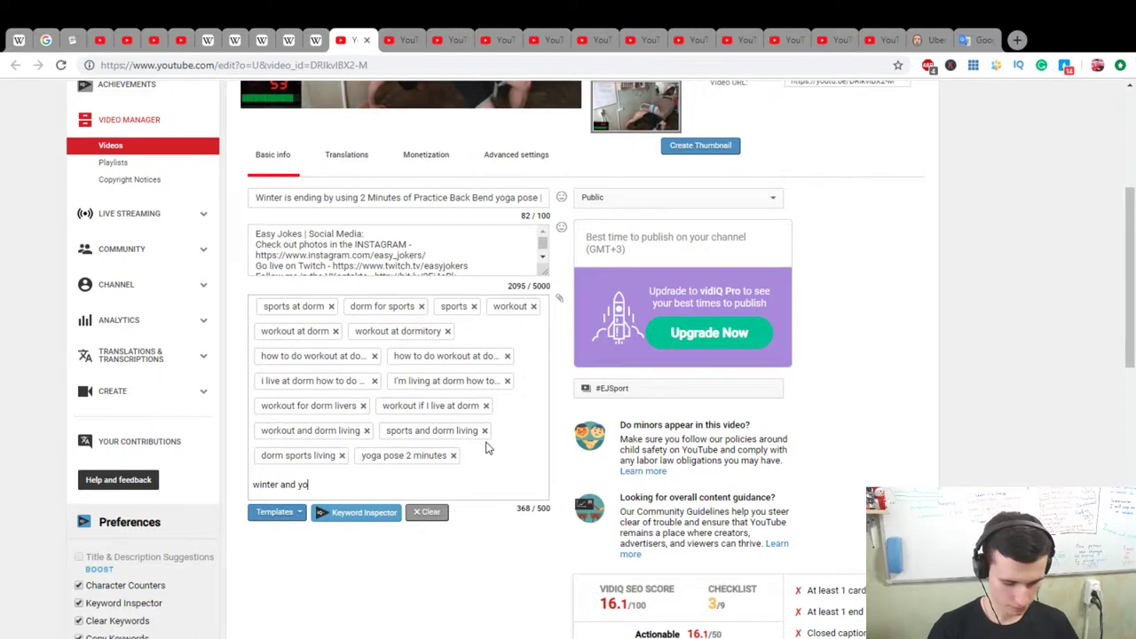
type("ga")
key("Return")
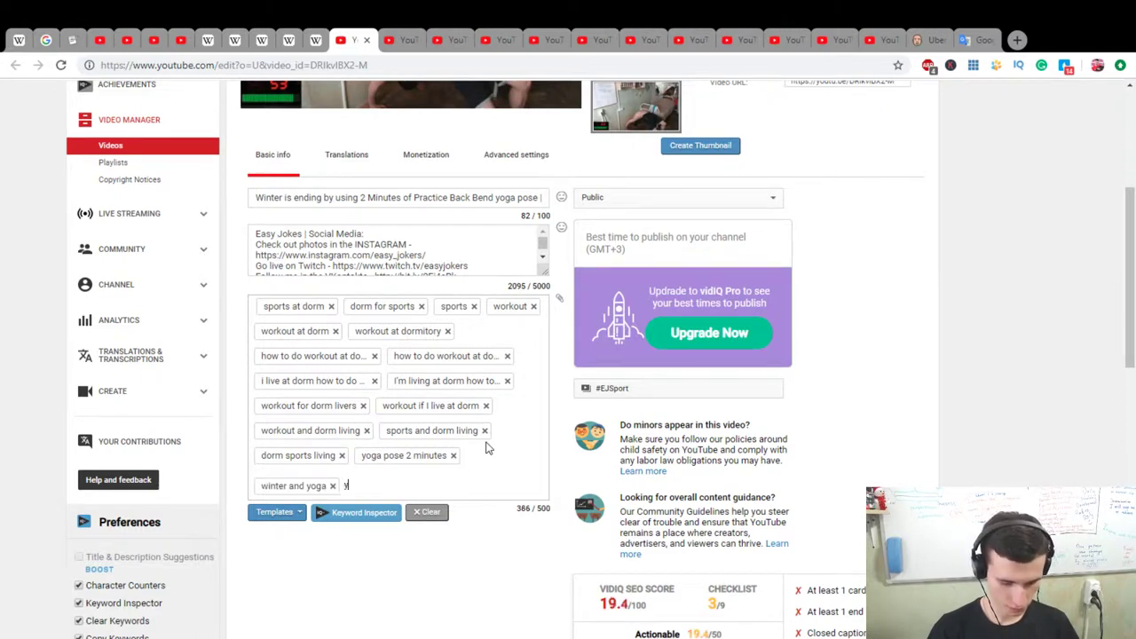
type("yoga practice in the winter")
key("Return")
Google 'time prepositions' in a new tab, then return to the back bend video's edit page
left_click(1017, 40)
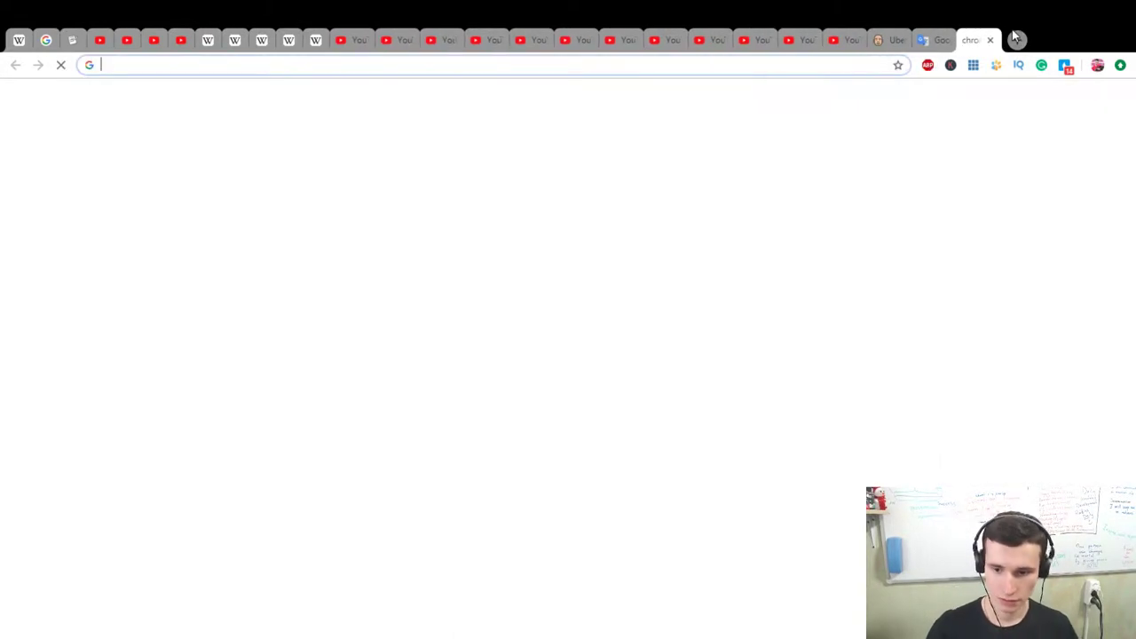
type("time prepostiions")
key("Return")
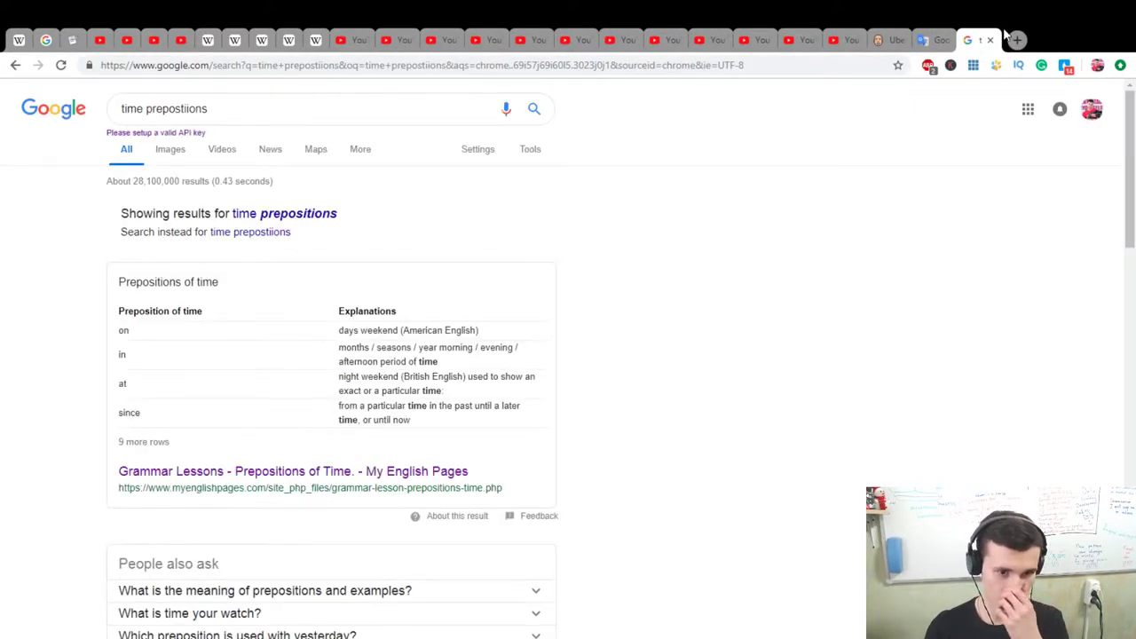
left_click(342, 40)
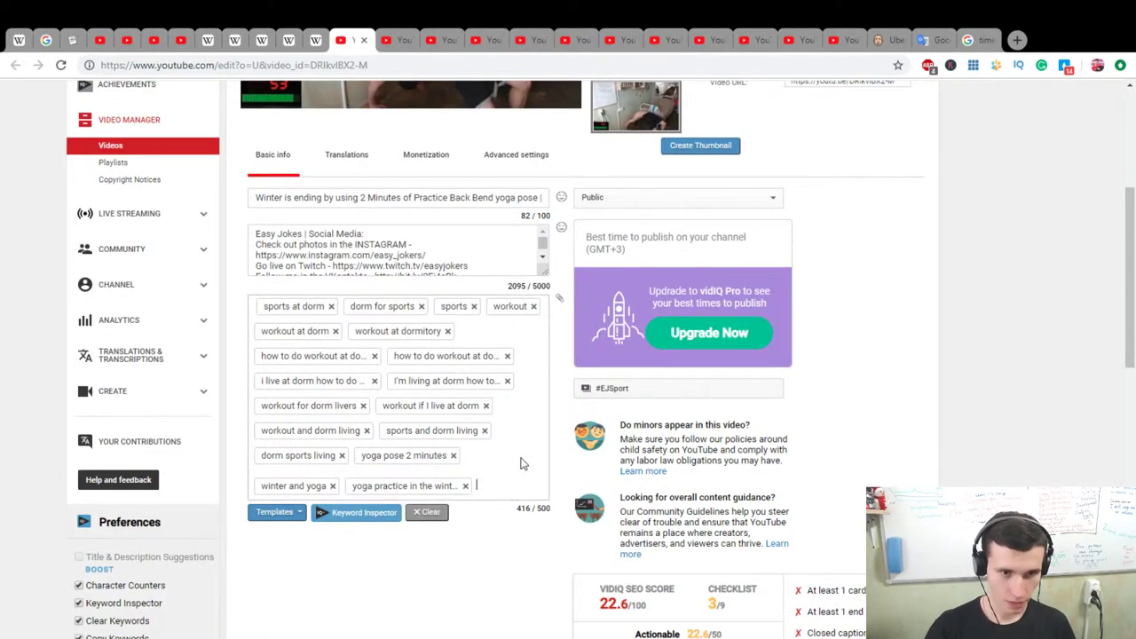
Add tags 'back bend in the winter', 'workout in the winter', 'winter 2019 is ending', 'winter', 'ej', then save
type("back bend ")
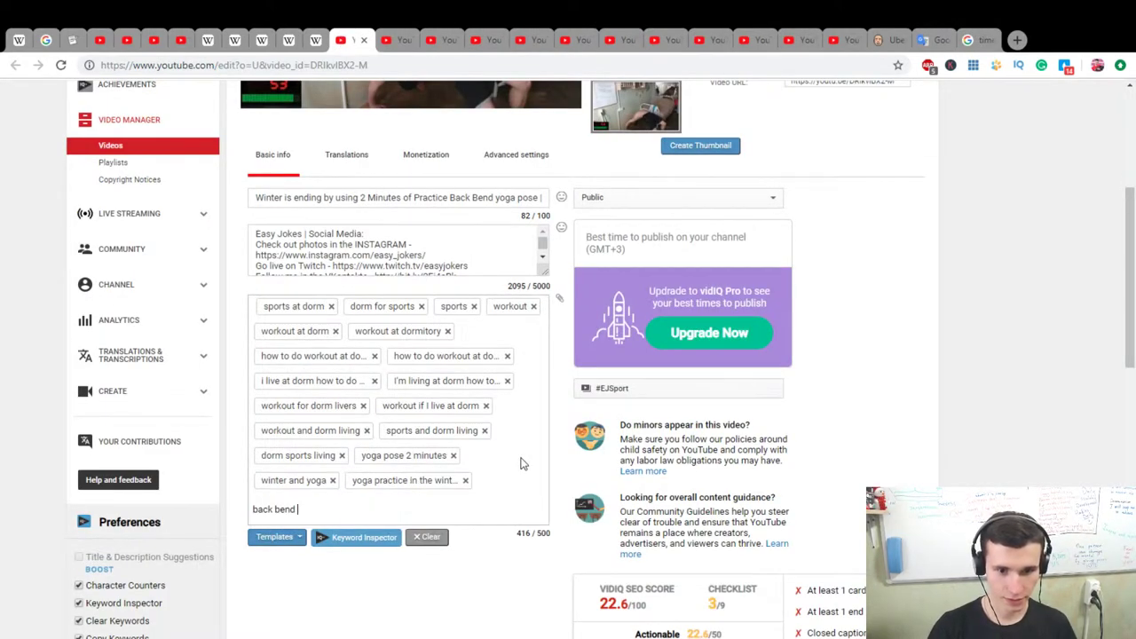
type("in thew")
type(" winter")
key("Return")
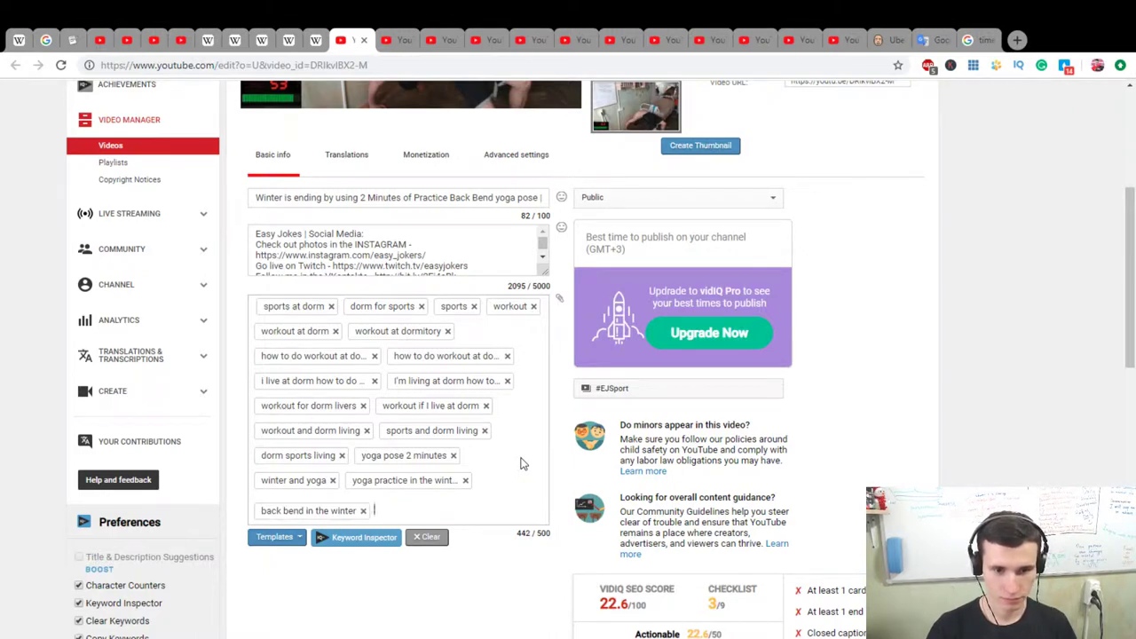
type("workout i")
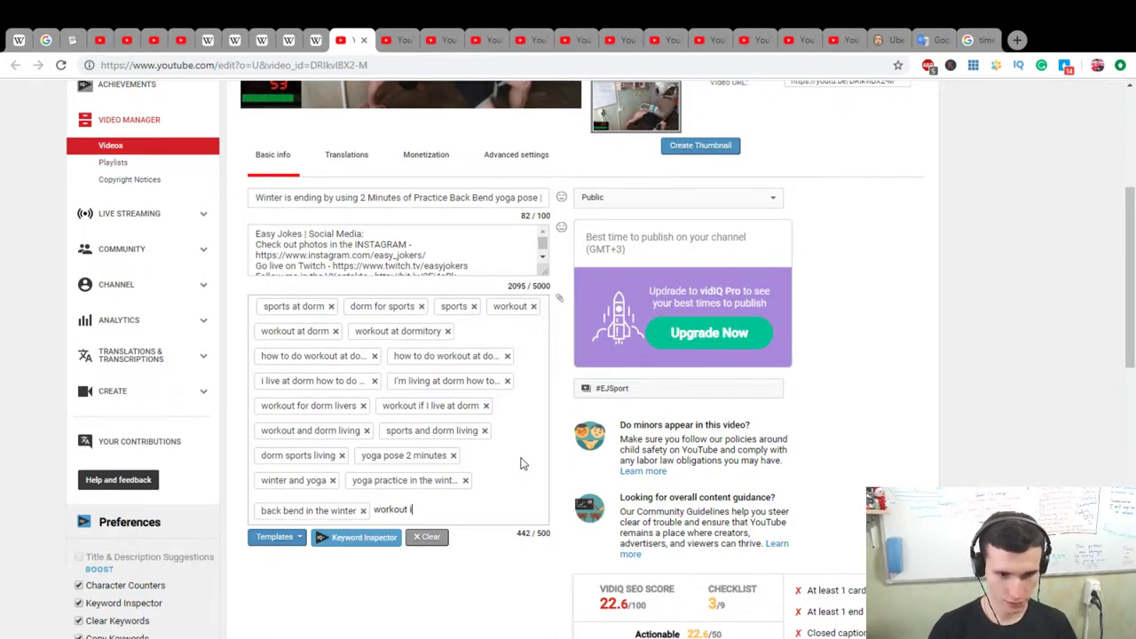
type("n the winter")
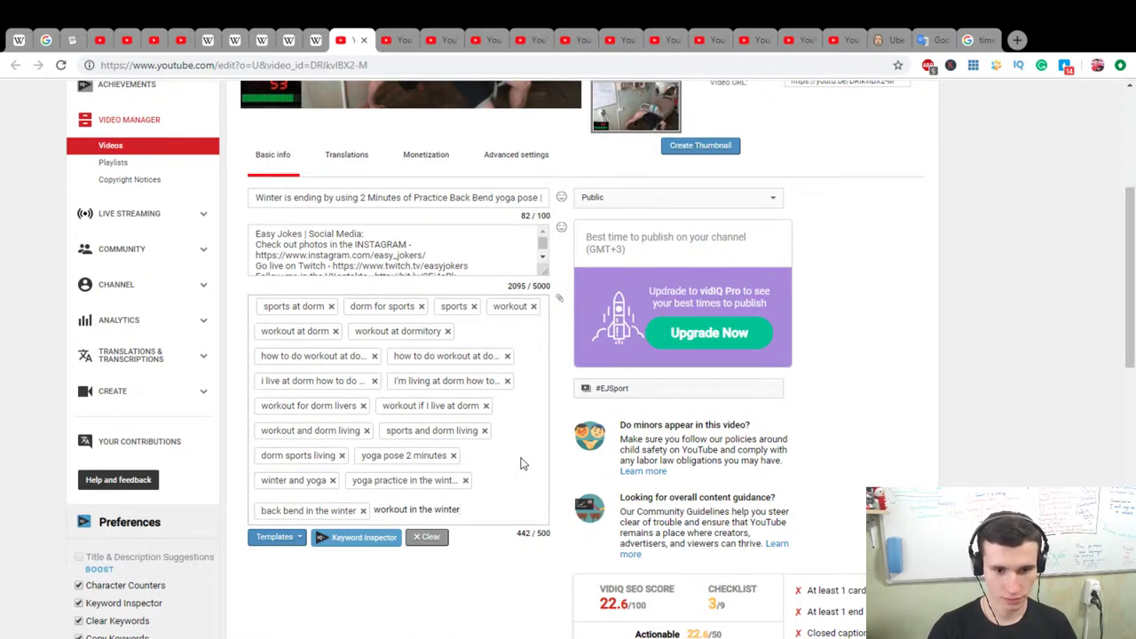
key("Return")
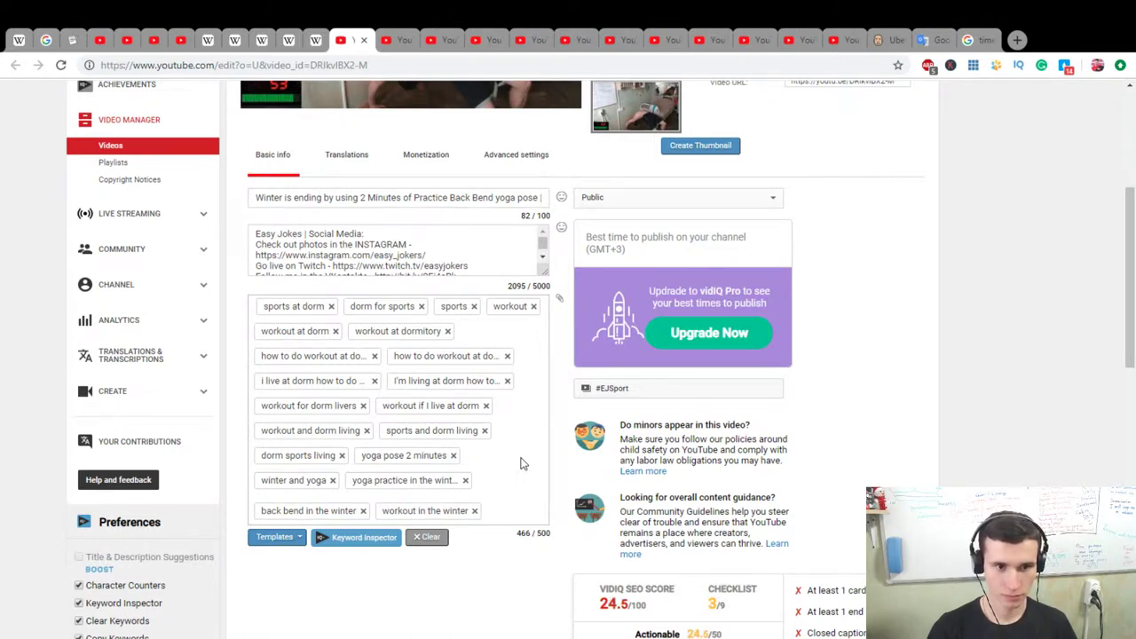
type("winter 2019 is ending")
key("Return")
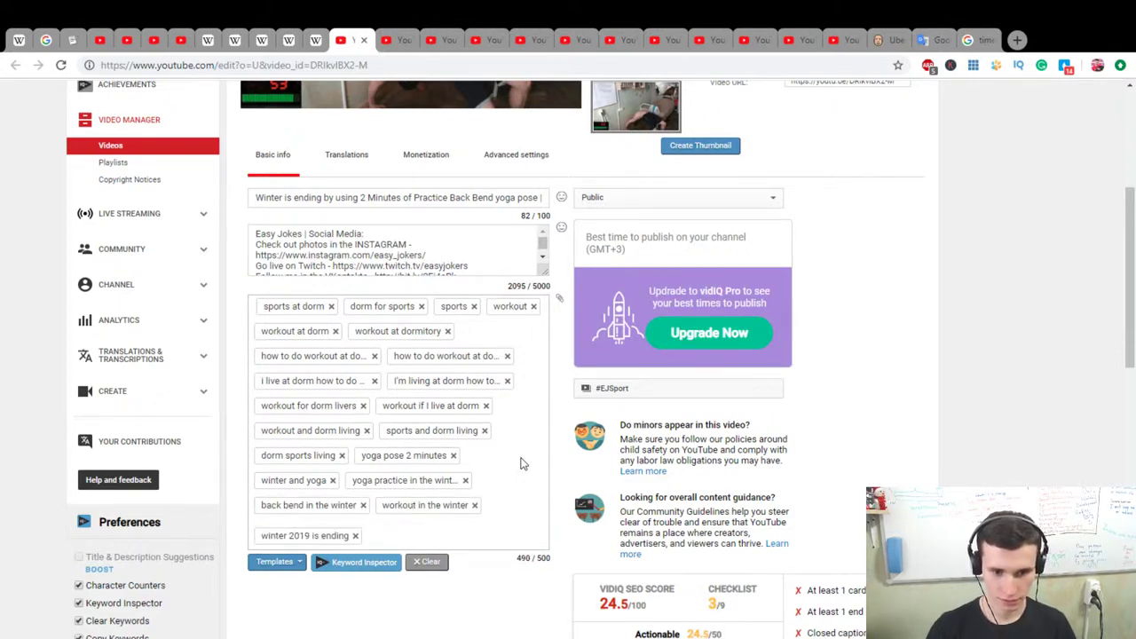
type("winter")
key("Return")
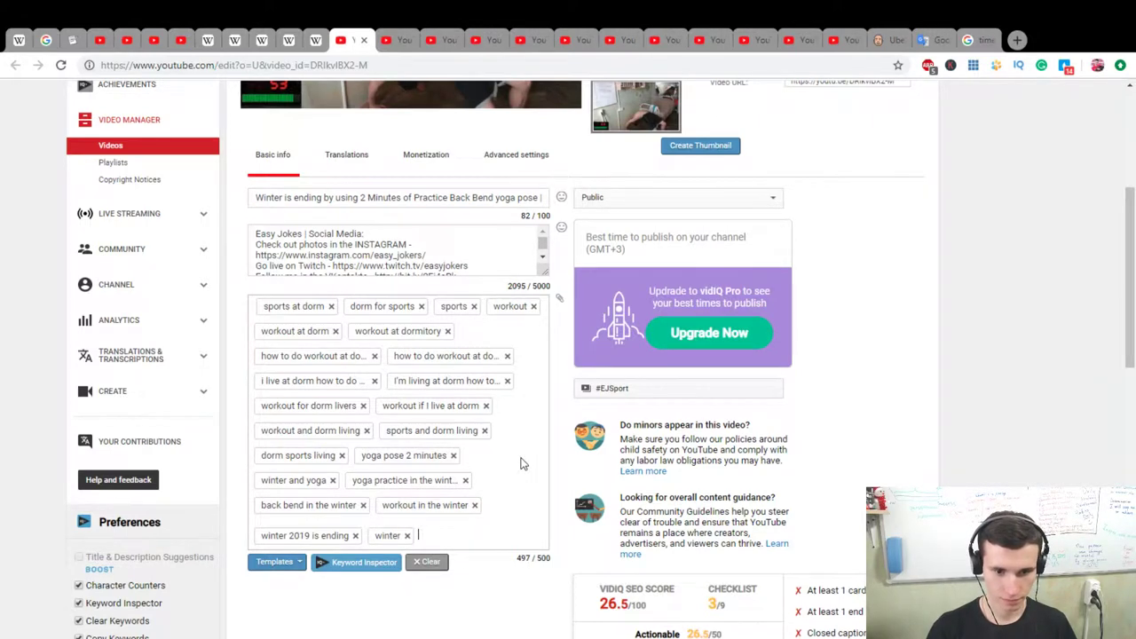
type("ej")
key("Return")
scroll(537, 441, "up", 5)
left_click(882, 184)
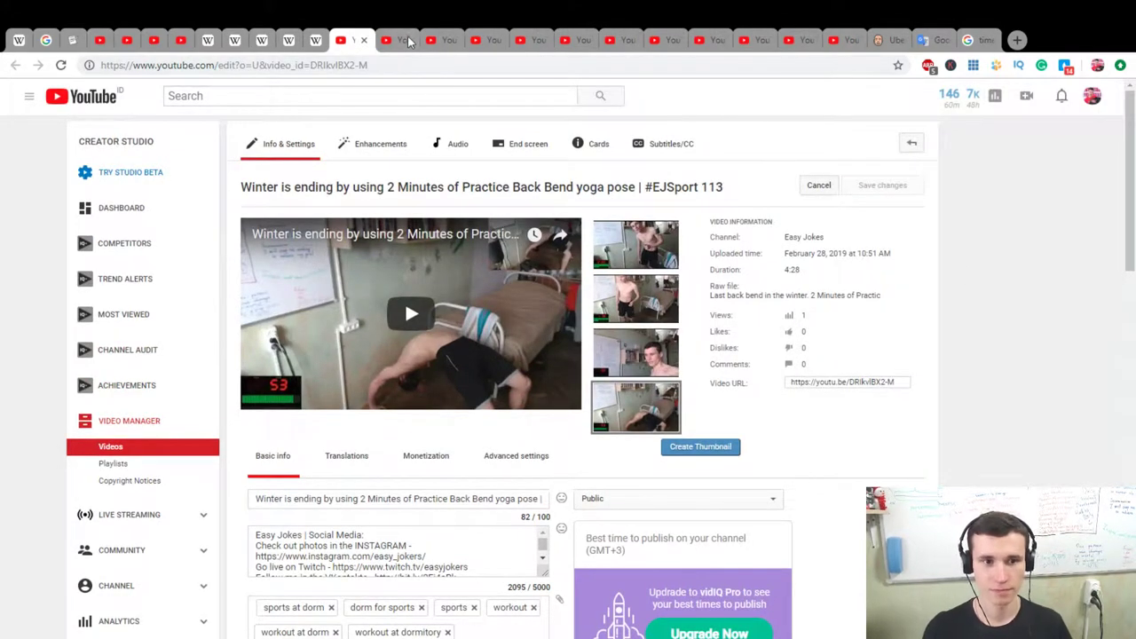
Go to the jump rope video and add 'Spring 2019 how to start', 'how to start spring 2019', 'how to be in shape in spring 2019'
left_click(363, 40)
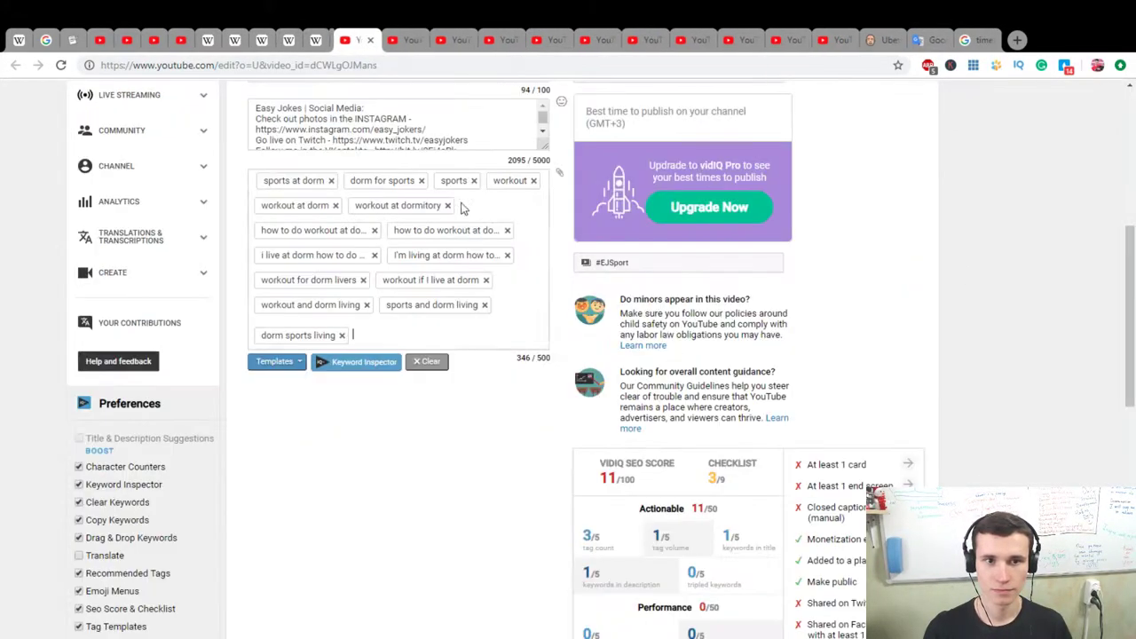
scroll(987, 420, "up", 3)
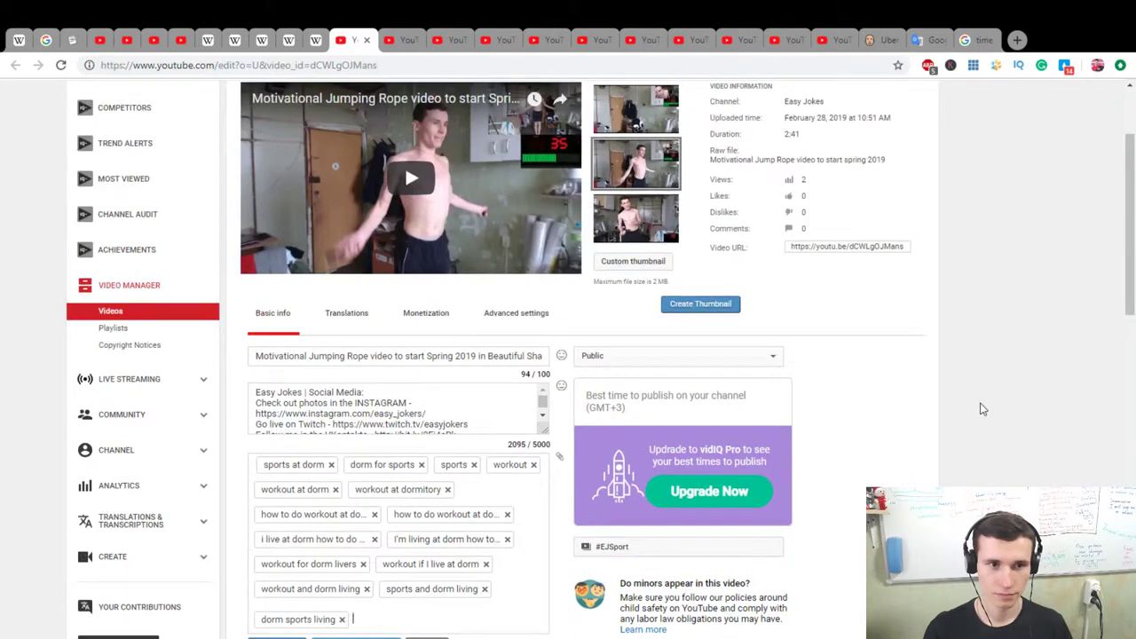
scroll(981, 406, "down", 1)
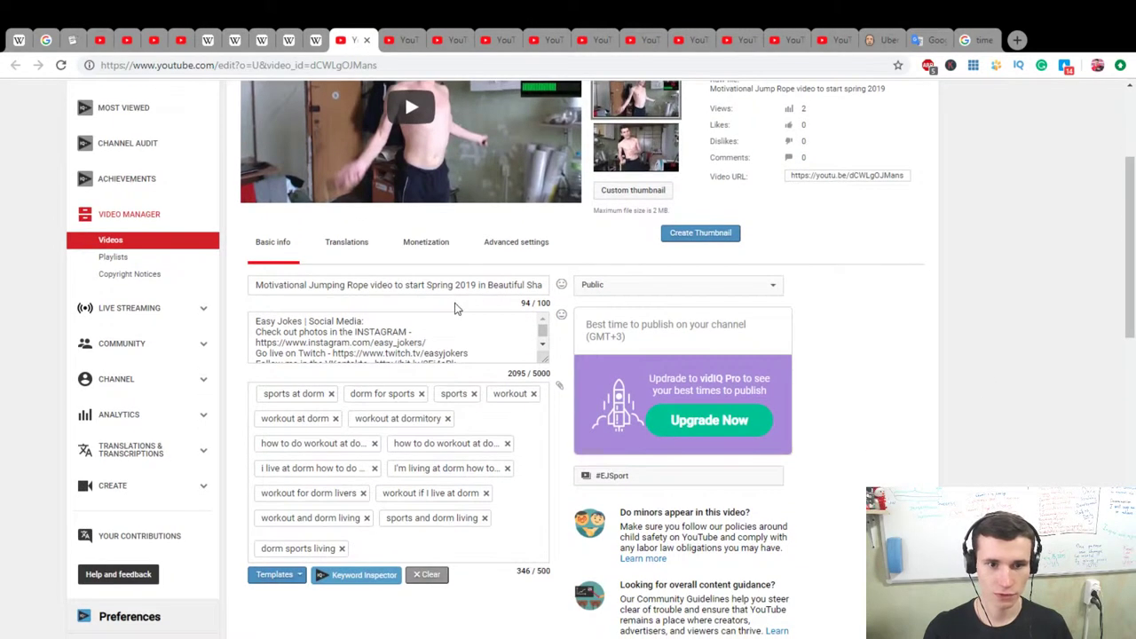
type("Sprin")
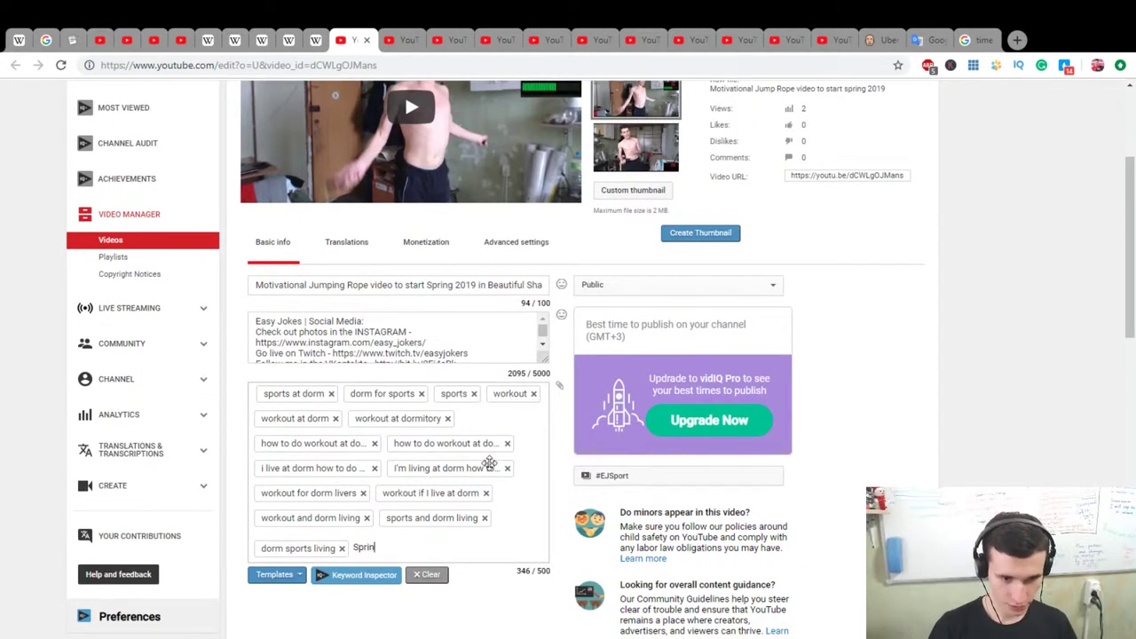
type("g 2019 how to start")
key("Return")
type("how to start ")
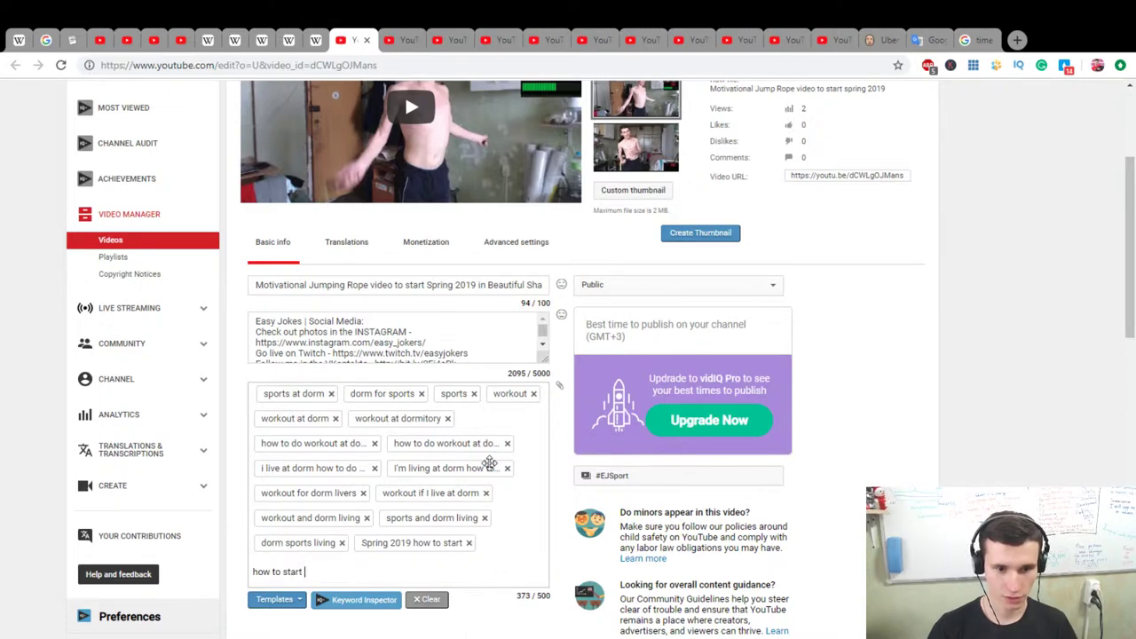
type("spring 2019")
key("Return")
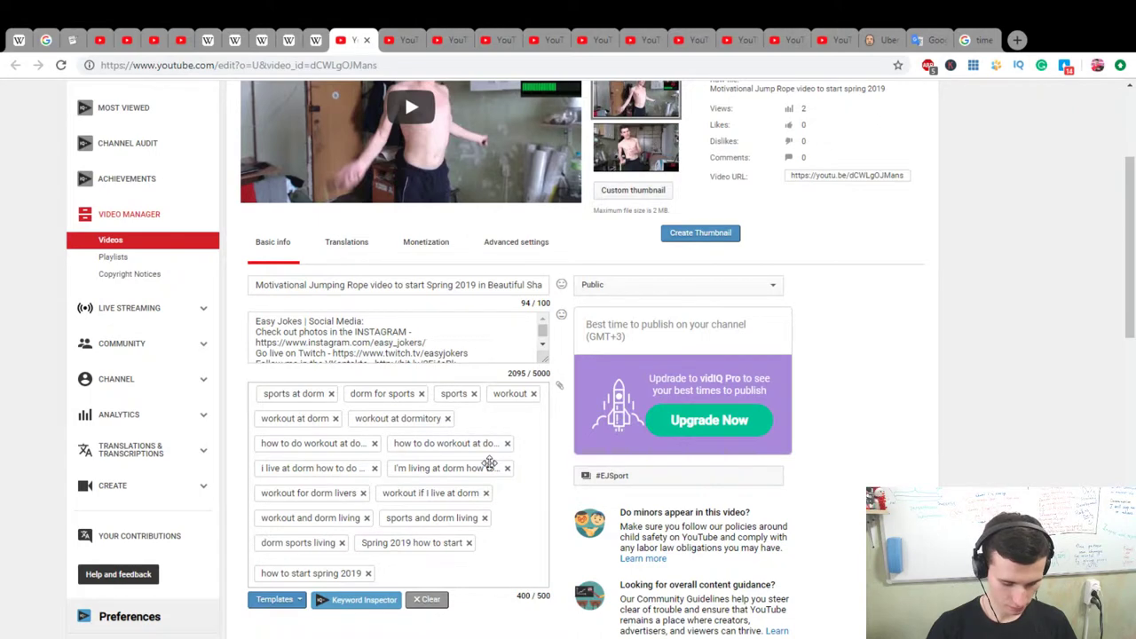
type("how to")
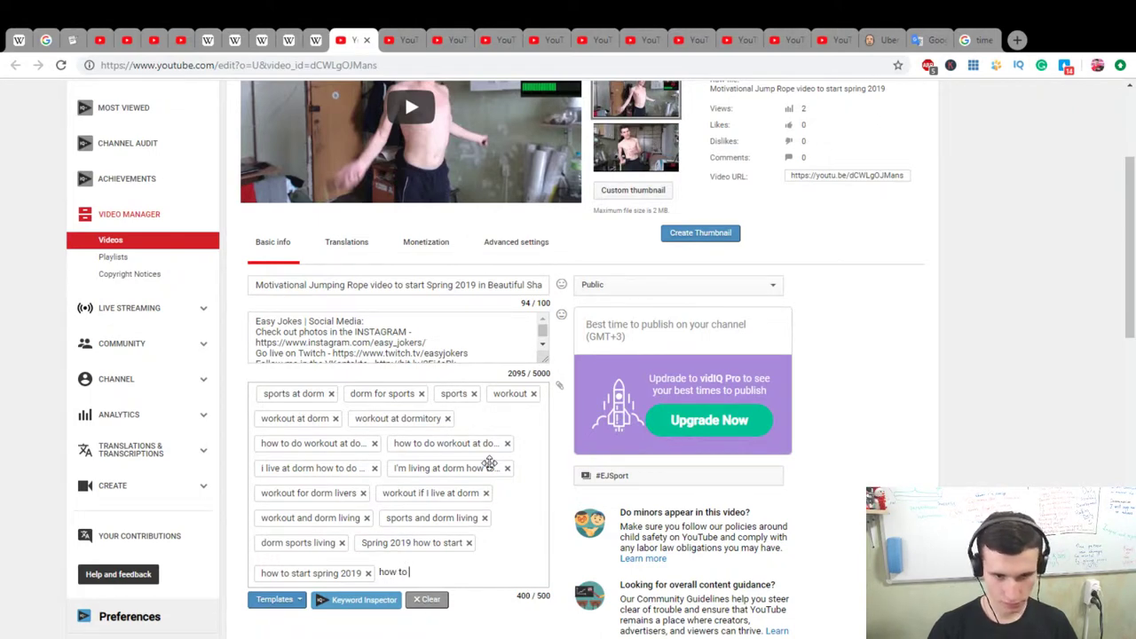
type(" be in shap")
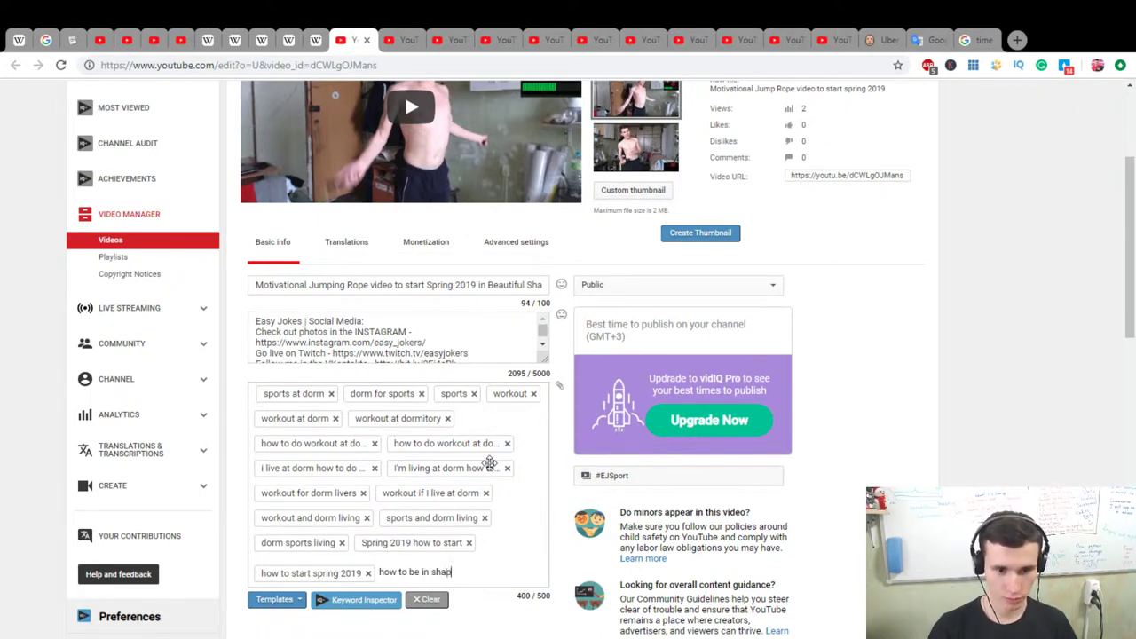
type("e in")
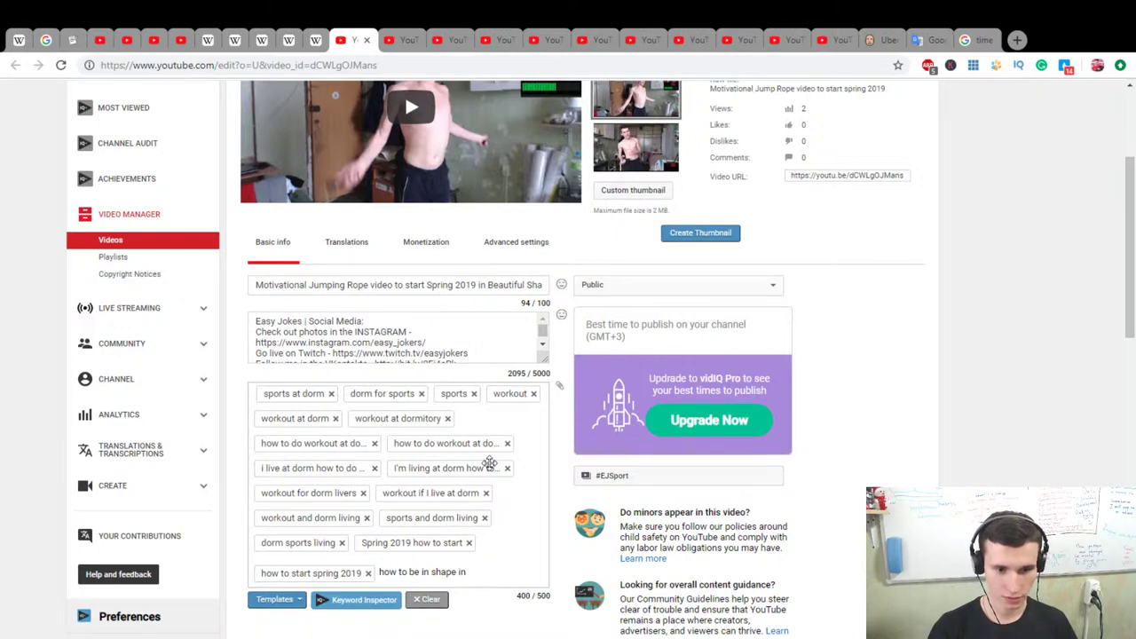
type(" spring 2019")
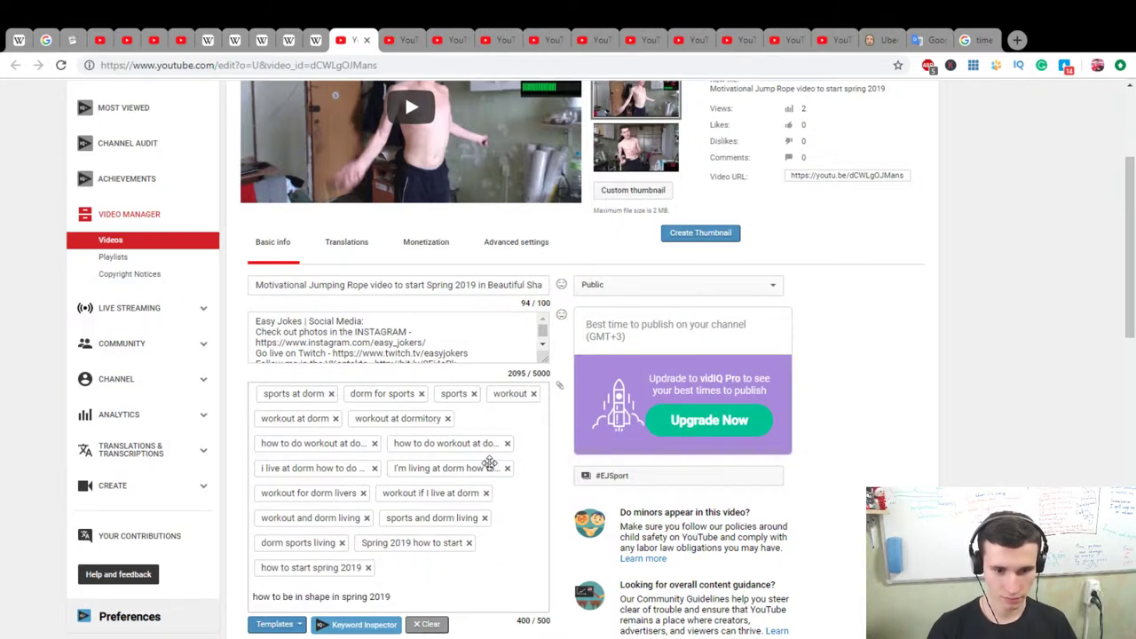
key("Return")
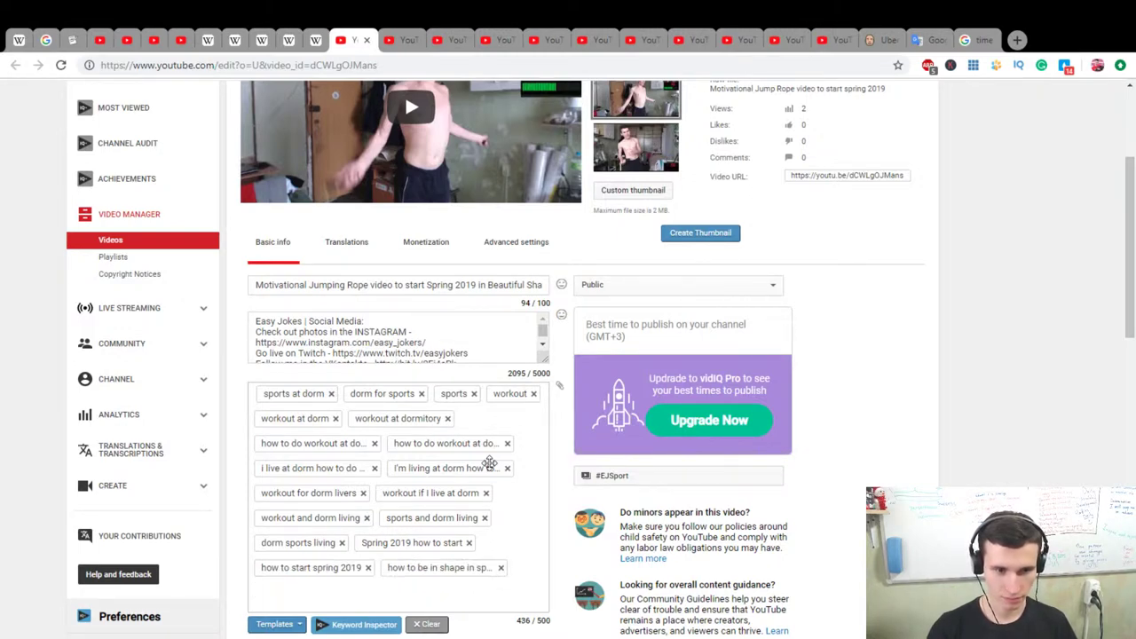
Add tags 'motivation to start spring 2019', 'spring 2019' and 'spring'
type("motivation to st")
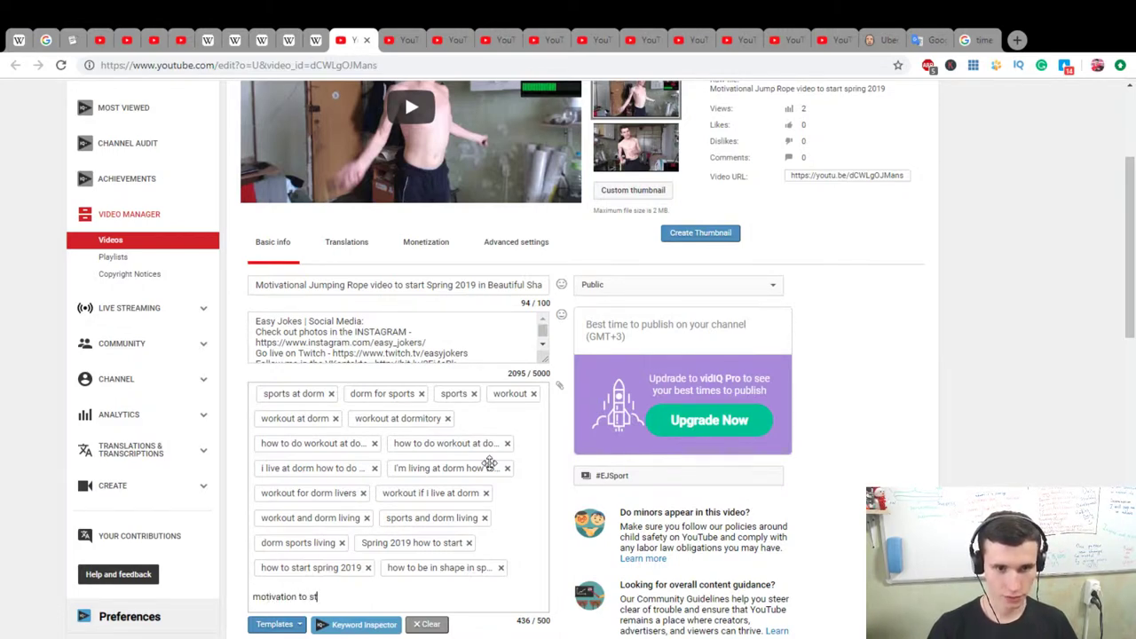
type("art sprigng")
key("BackSpace")
key("BackSpace")
key("BackSpace")
type("ng 2019")
key("Return")
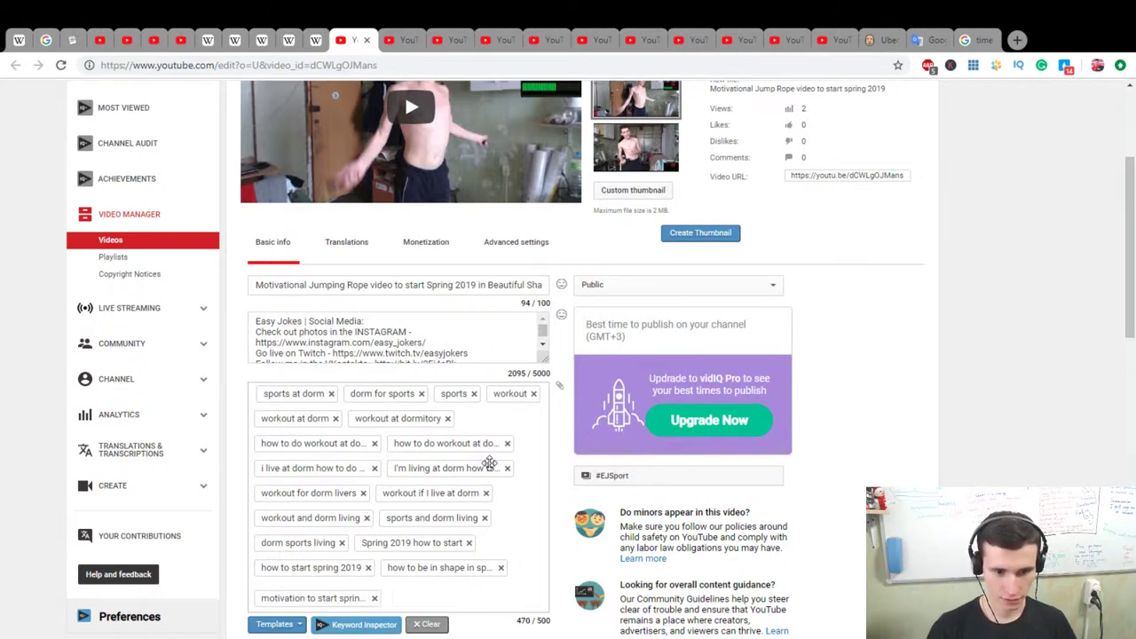
type("spring 2019")
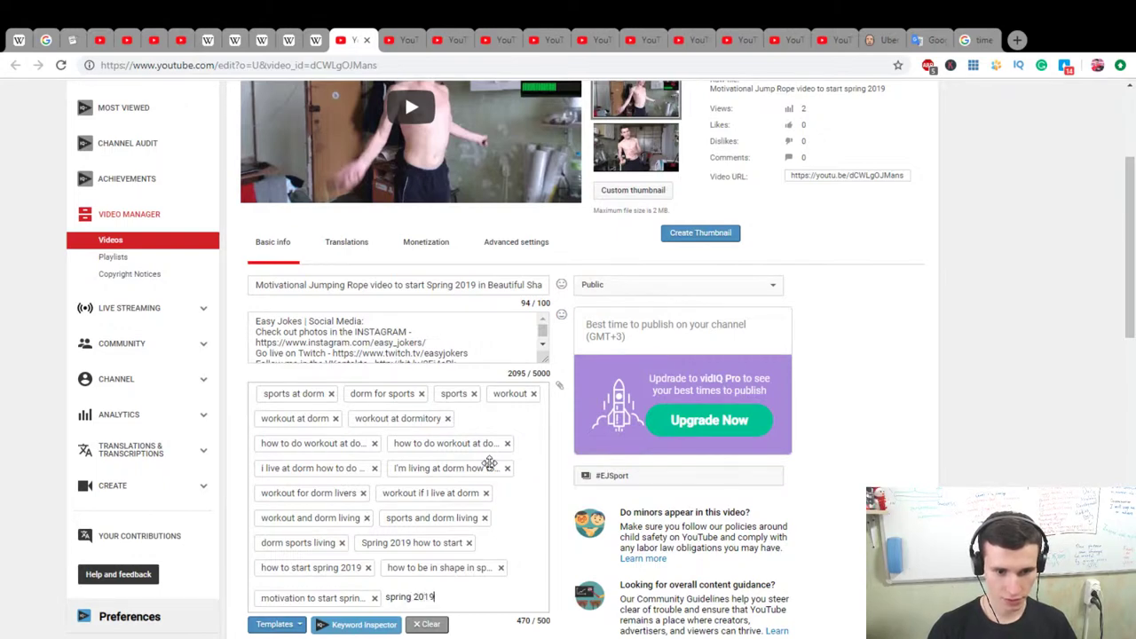
key("Return")
type("spring")
key("Return")
Add a clean 'march' tag and save the video's tags
type("march")
key("Return")
key("BackSpace")
type("march")
key("Return")
scroll(591, 438, "up", 5)
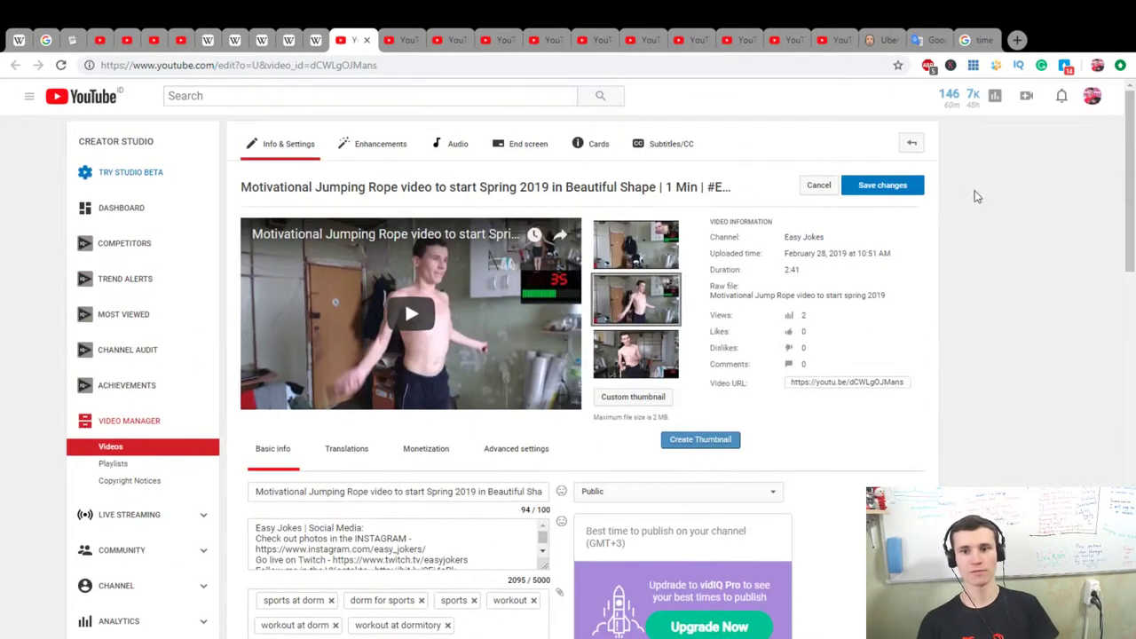
left_click(898, 185)
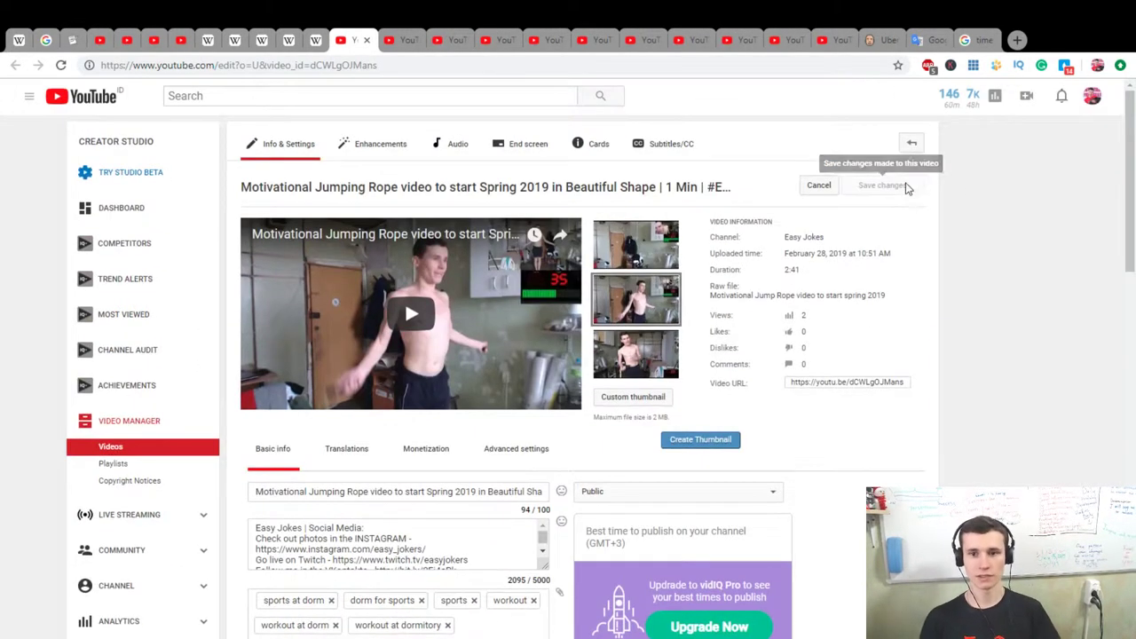
Switch to the February jump rope video and add the tag 'workout in february 2019'
left_click(367, 42)
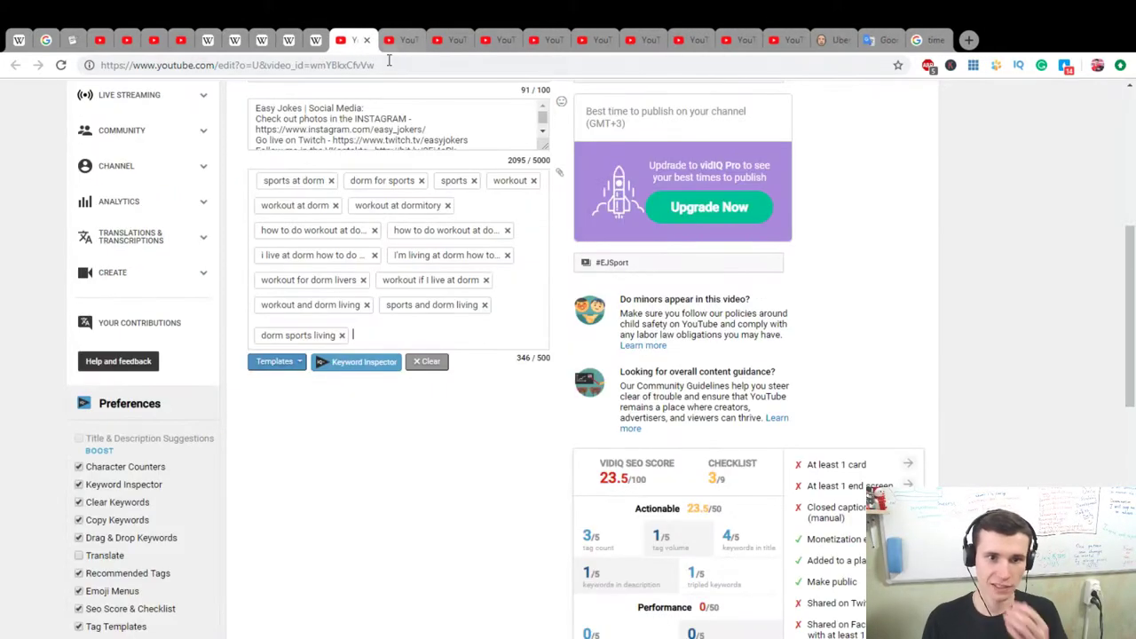
scroll(932, 346, "up", 2)
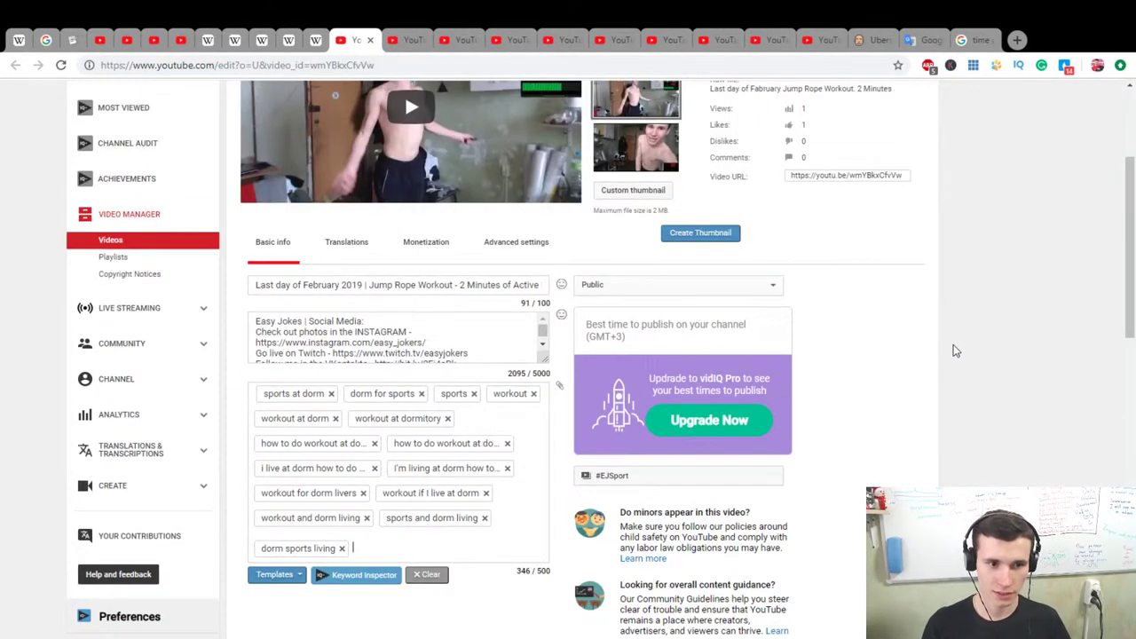
type("la")
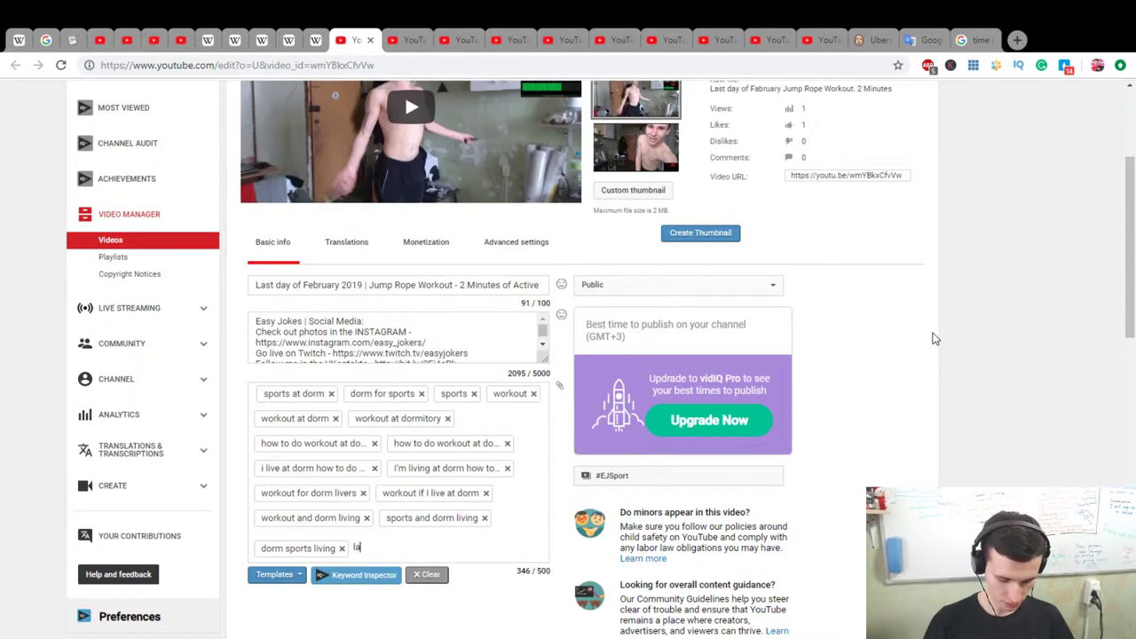
type("st day of fed")
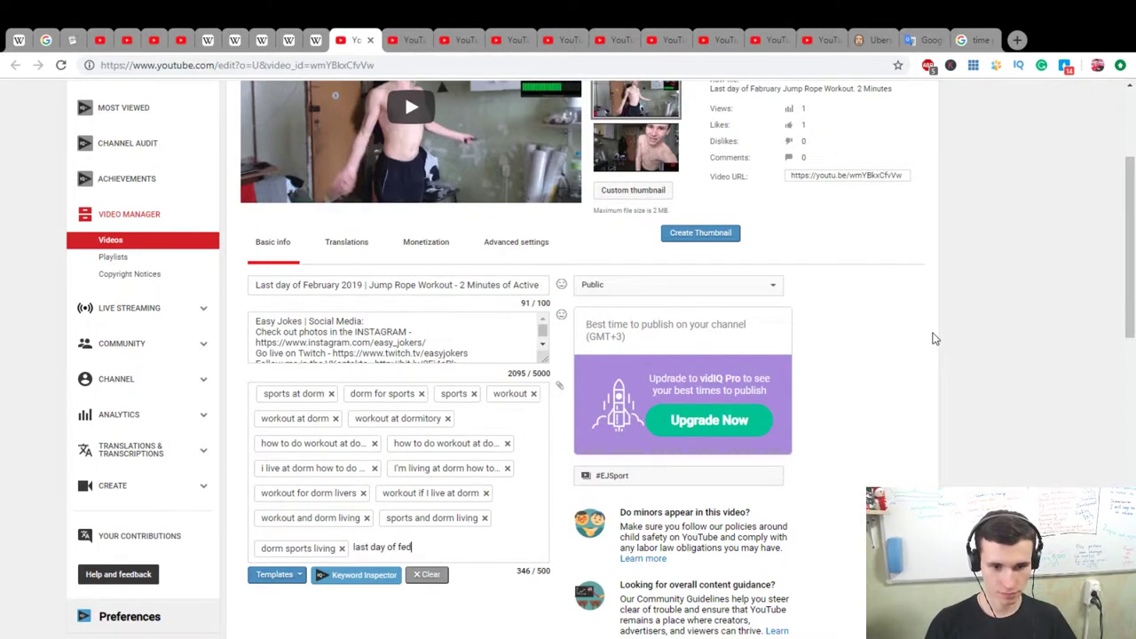
key("BackSpace")
type("bruary")
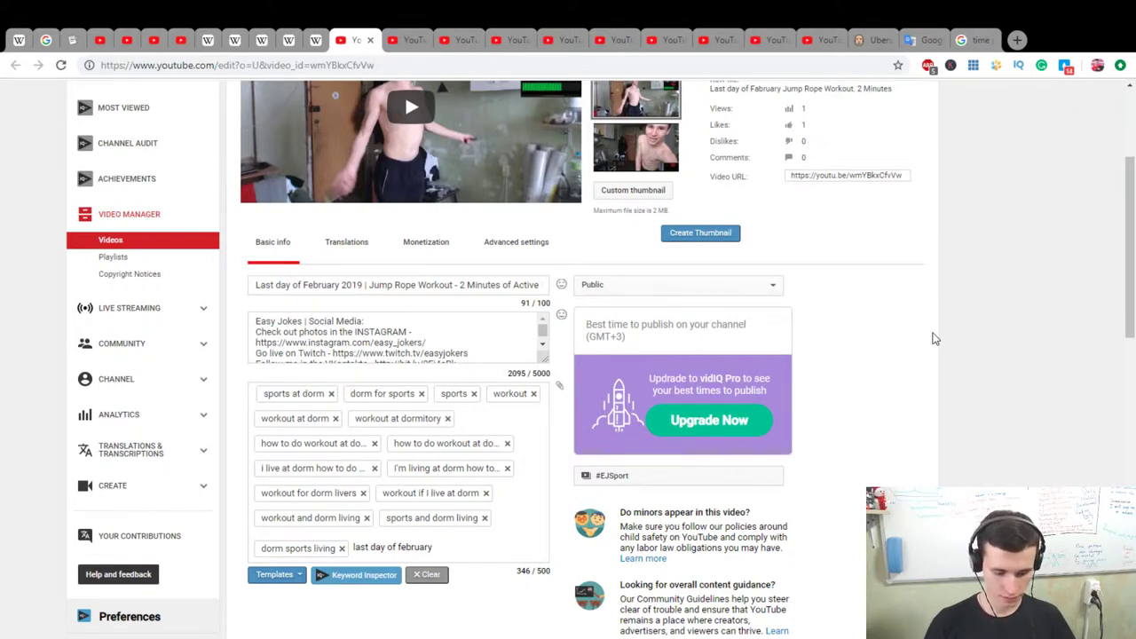
key("BackSpace")
key("BackSpace")
key("BackSpace")
key("BackSpace")
key("BackSpace")
key("BackSpace")
key("BackSpace")
key("BackSpace")
key("BackSpace")
key("BackSpace")
key("BackSpace")
type("workou")
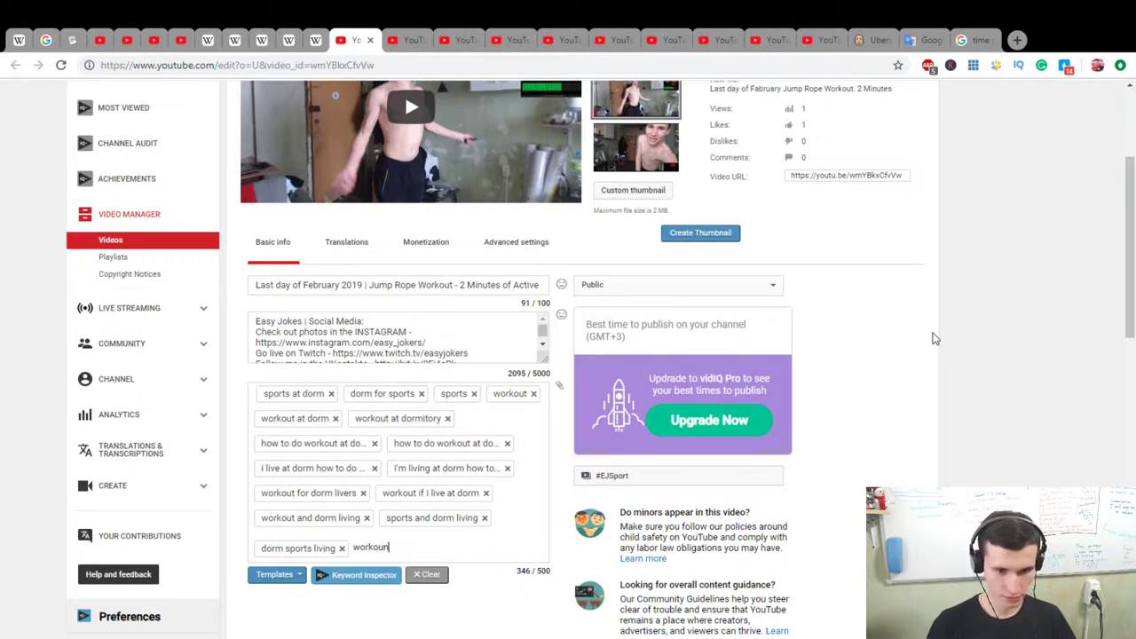
type("t in febru")
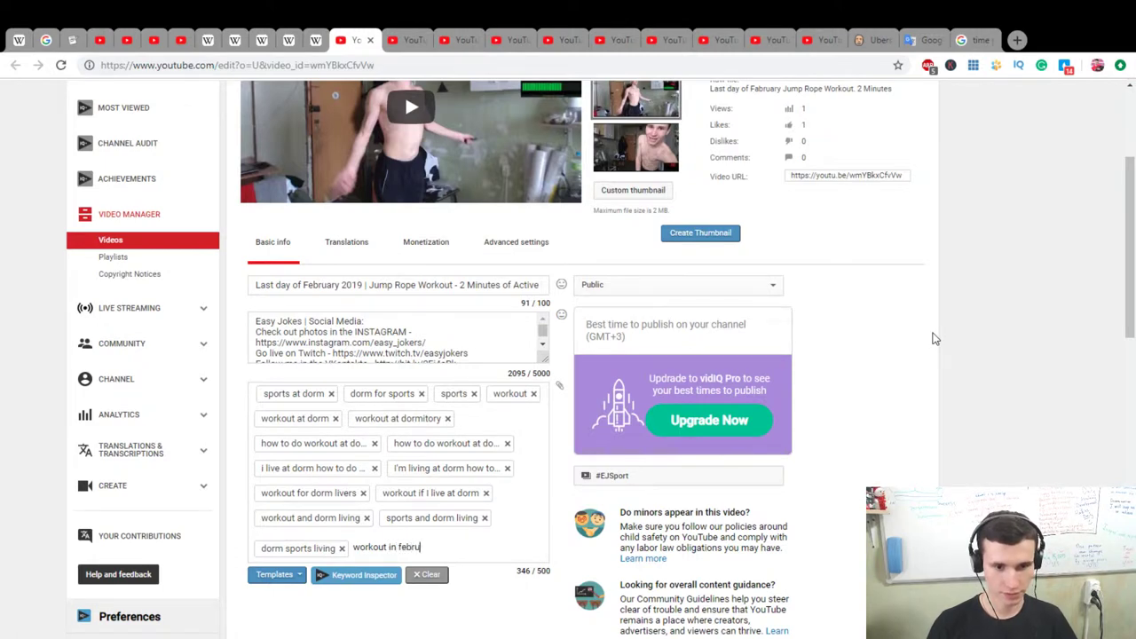
type("ary 2019")
key("Return")
Add tags 'workout in february', '2 minutes of activity in 2019', '2 minutes of 2019' and 'last day 2019'
type("workout in february")
key("Return")
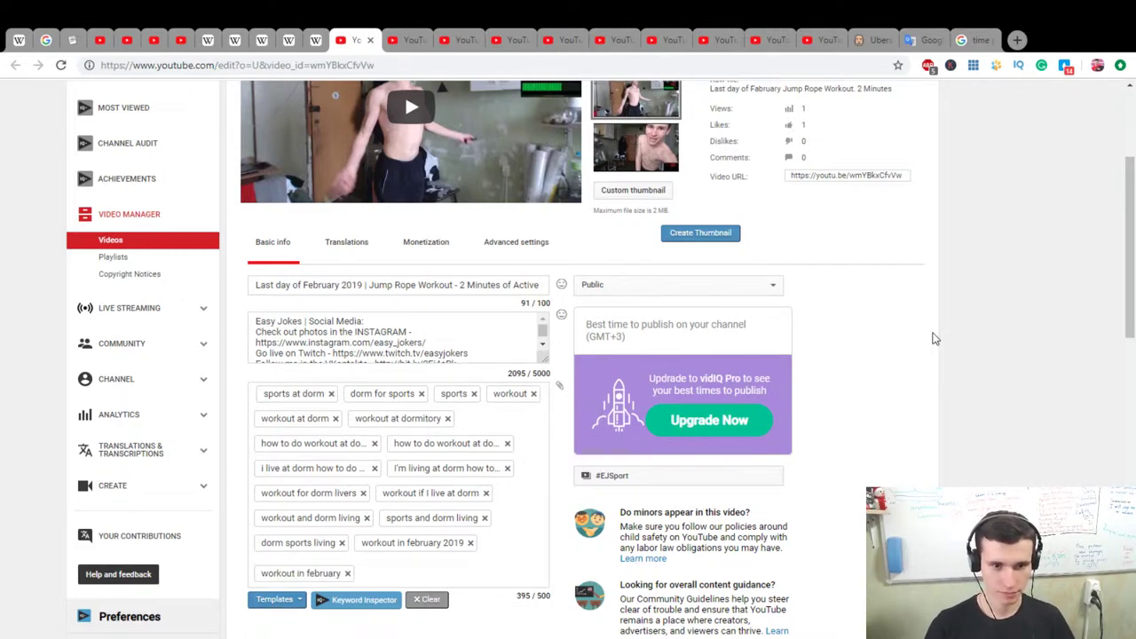
type("2 min")
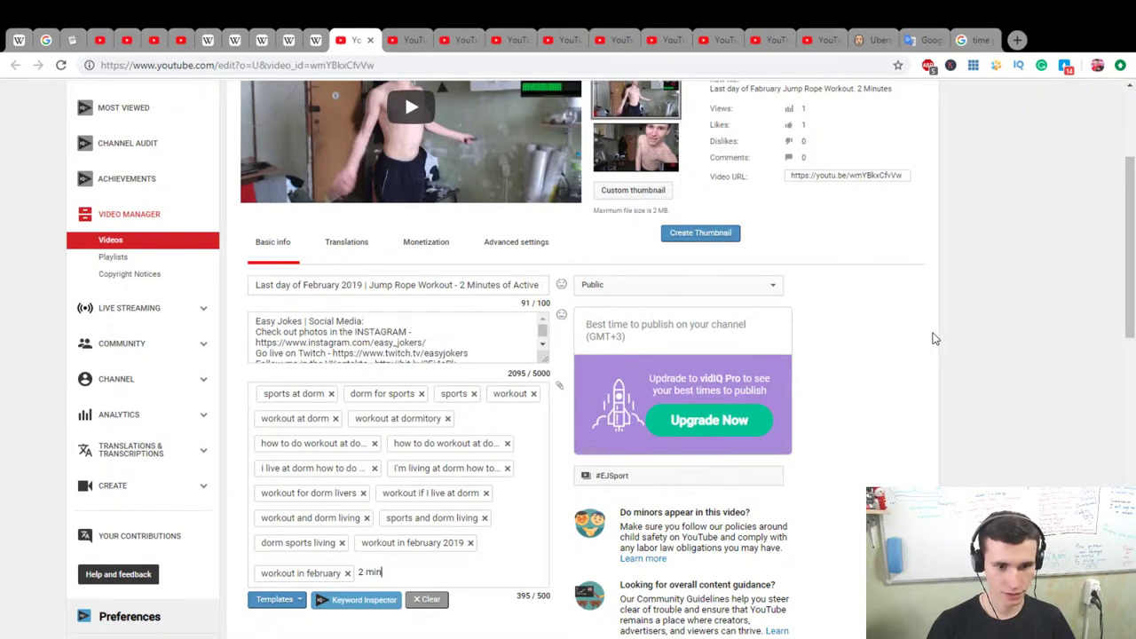
type("utes of activi")
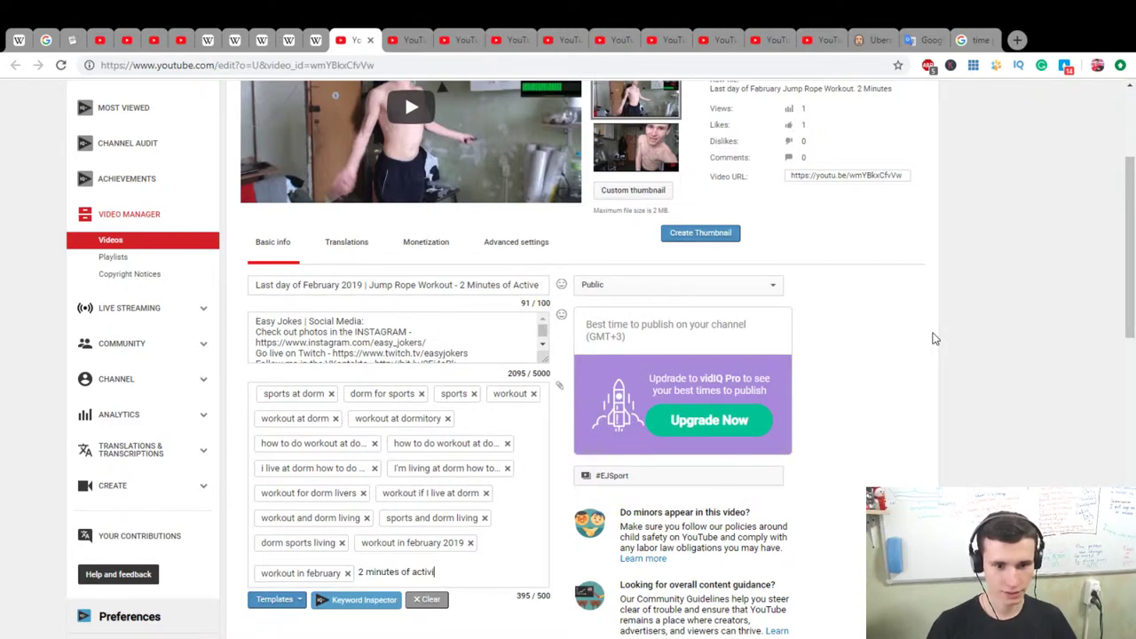
type("ty in 2019")
key("Return")
type("2 minut")
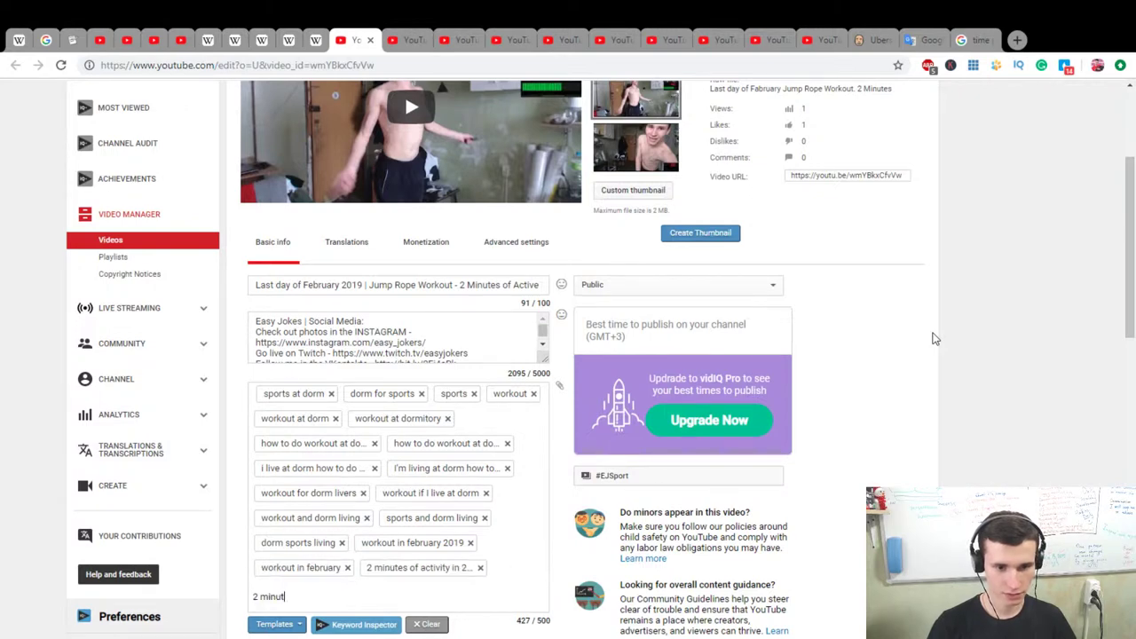
type("es of 2019")
key("Return")
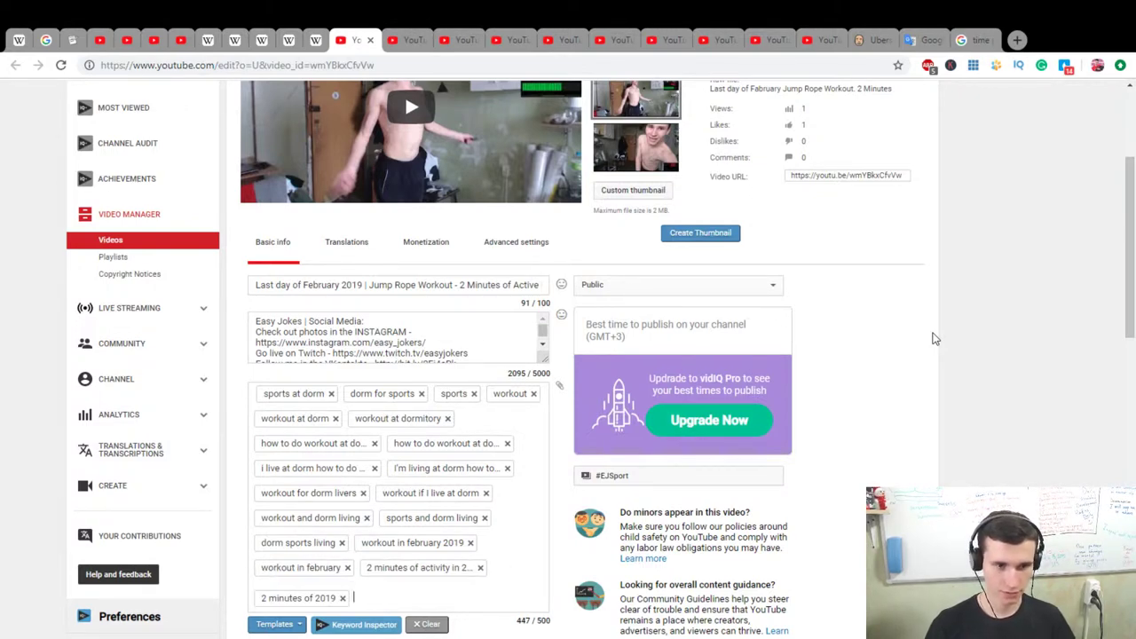
type("last day 2019")
key("Return")
Enter '2019 videomotivational sports video', save the tags, and open the next video's edit page
type("2019 v")
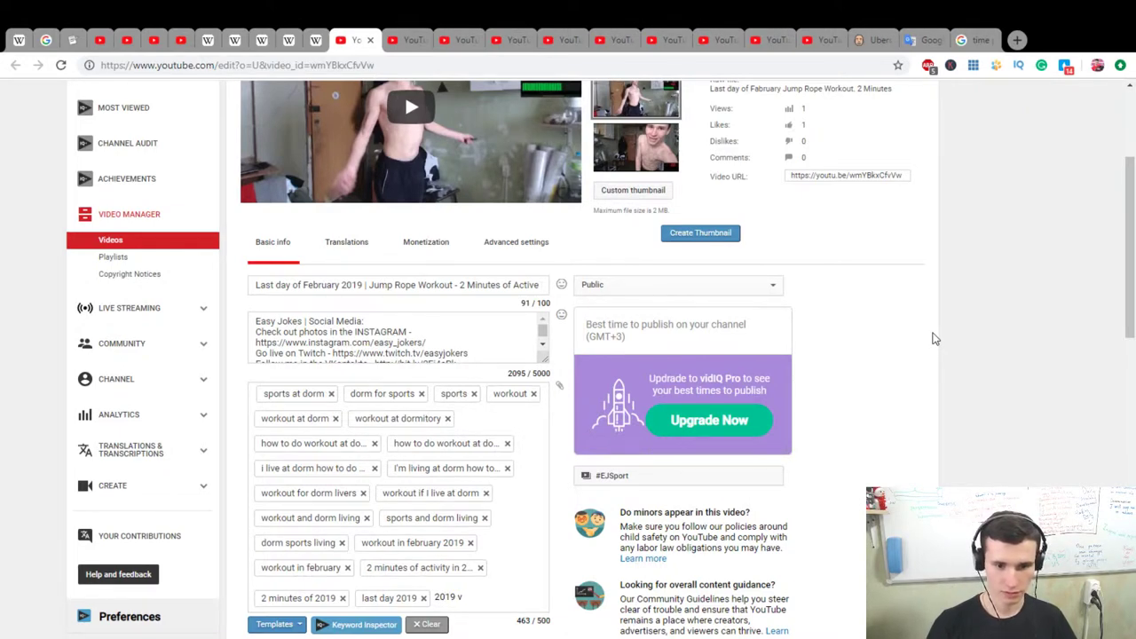
type("ideomotivatio")
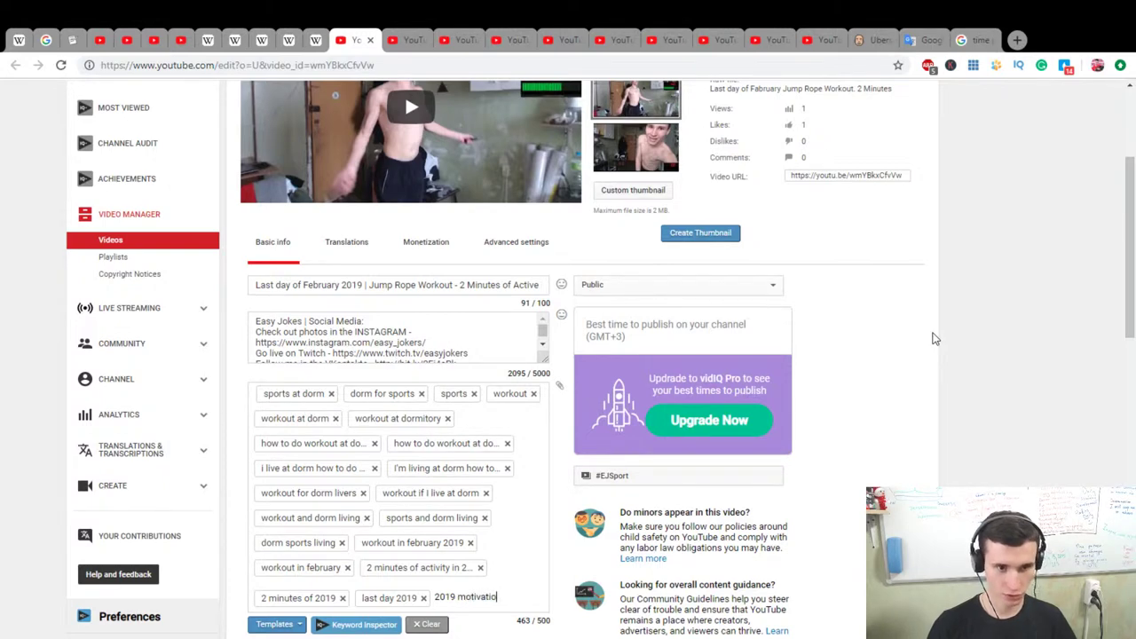
type("nal sports video")
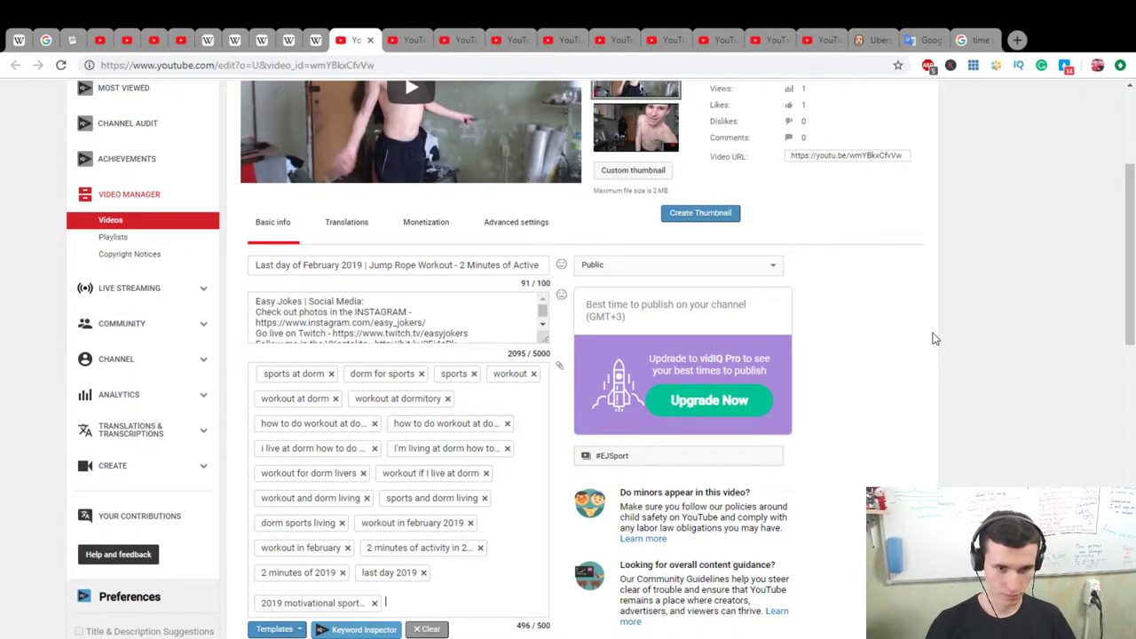
scroll(936, 289, "up", 3)
left_click(884, 186)
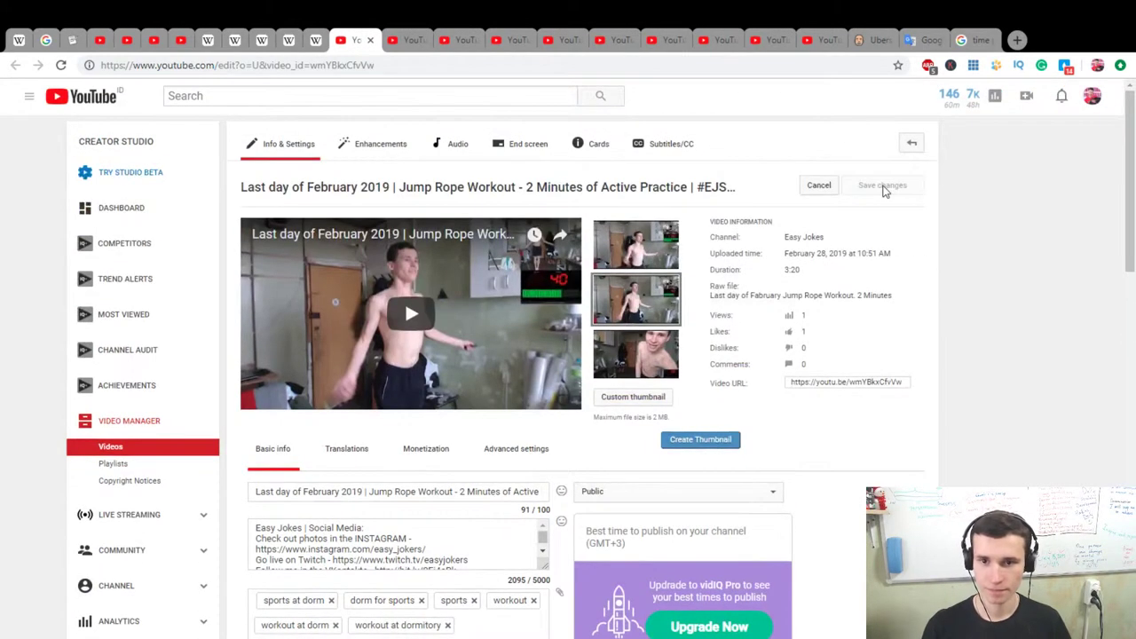
left_click(410, 43)
left_click(358, 40)
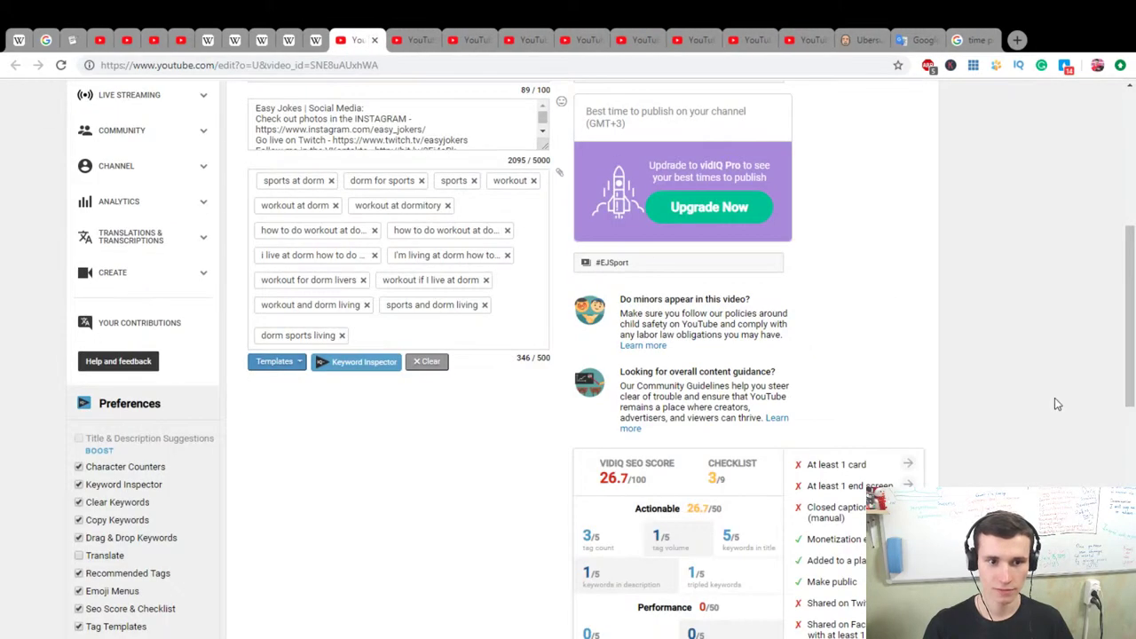
Add comma-separated tags 'how to boost endurance', 'how to improve endurance of muscles' and a floor-workout endurance tag
scroll(1065, 402, "up", 3)
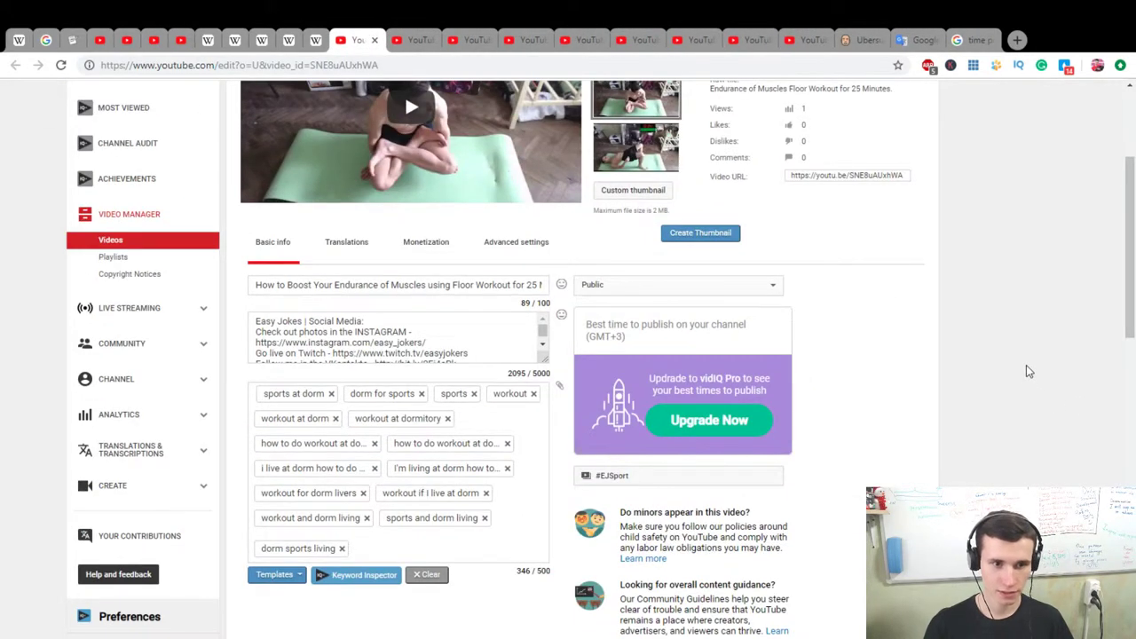
type("how to bo")
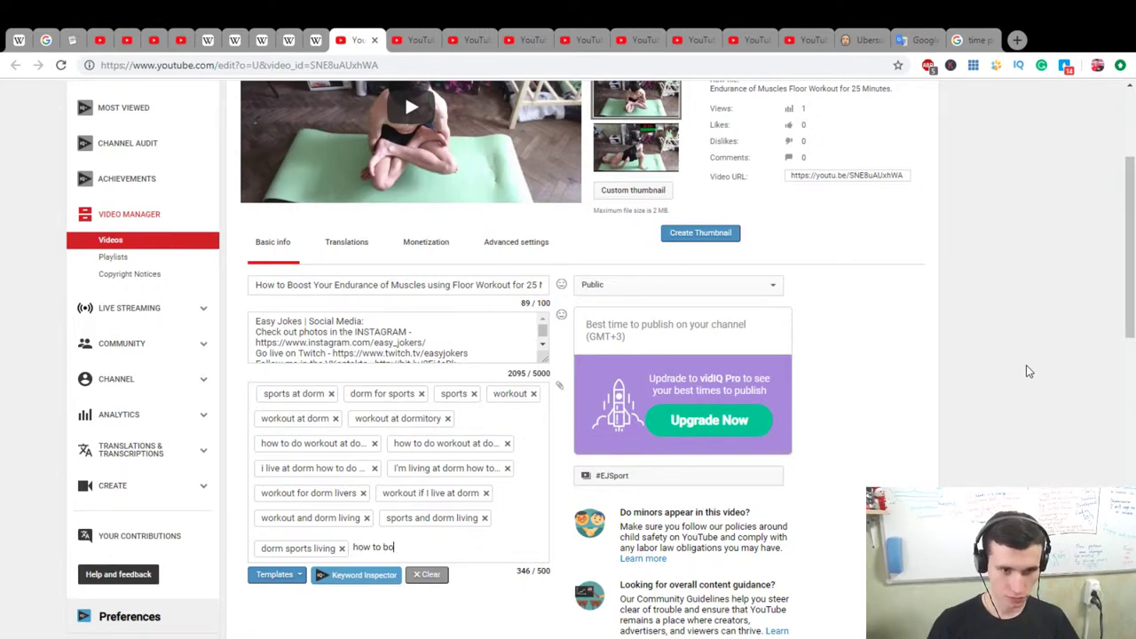
type("ost endura")
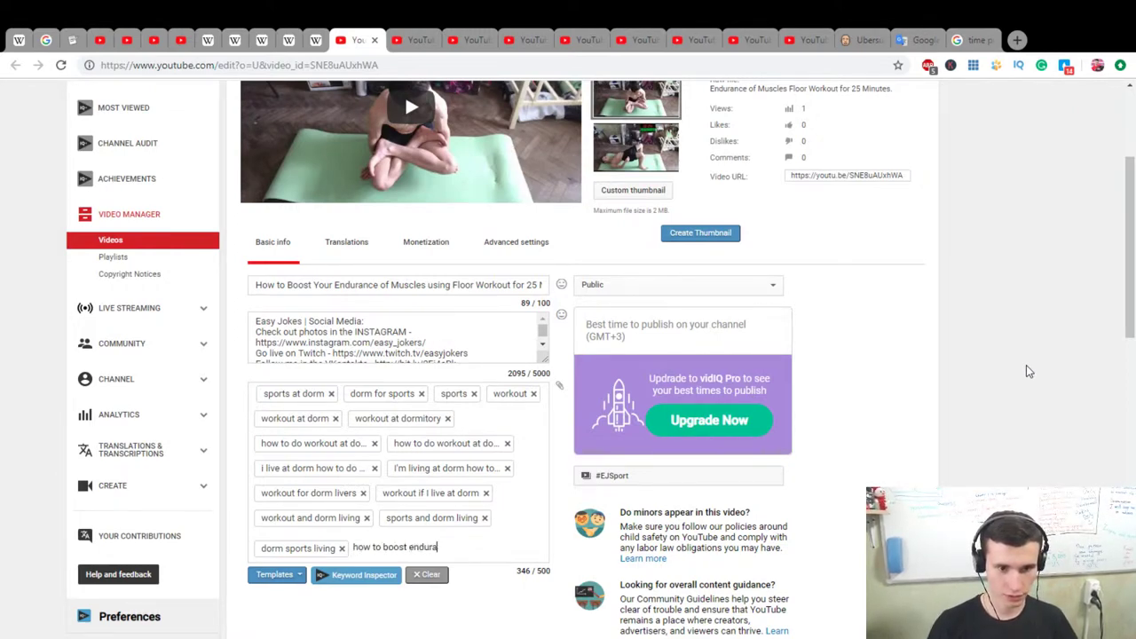
type("nce")
key("comma")
type("how to improve endur")
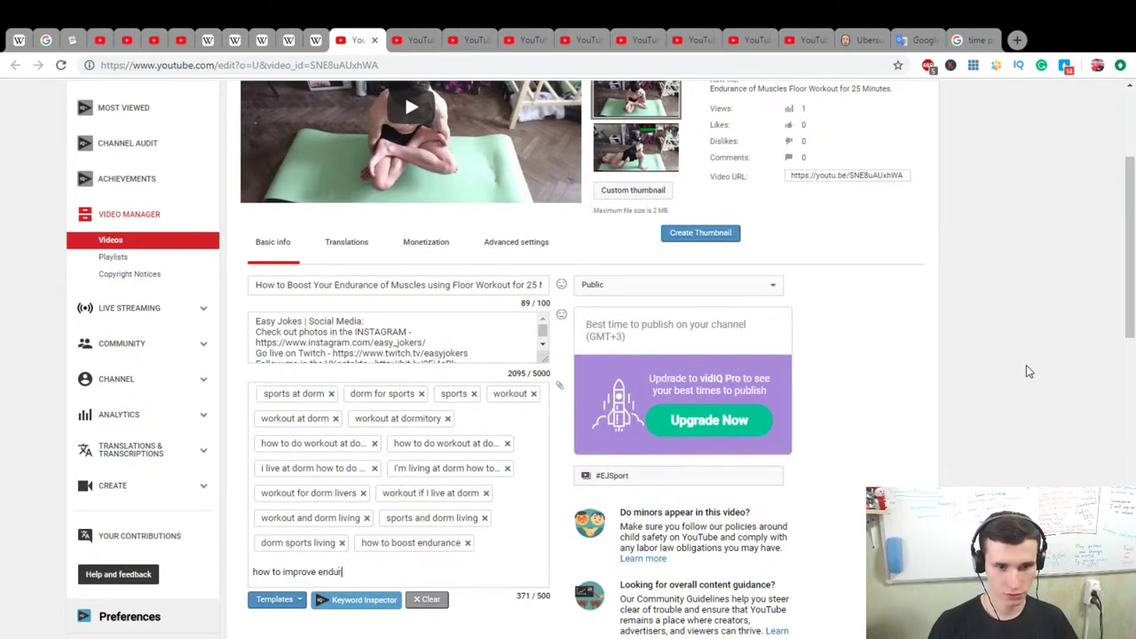
type("ance of muscles")
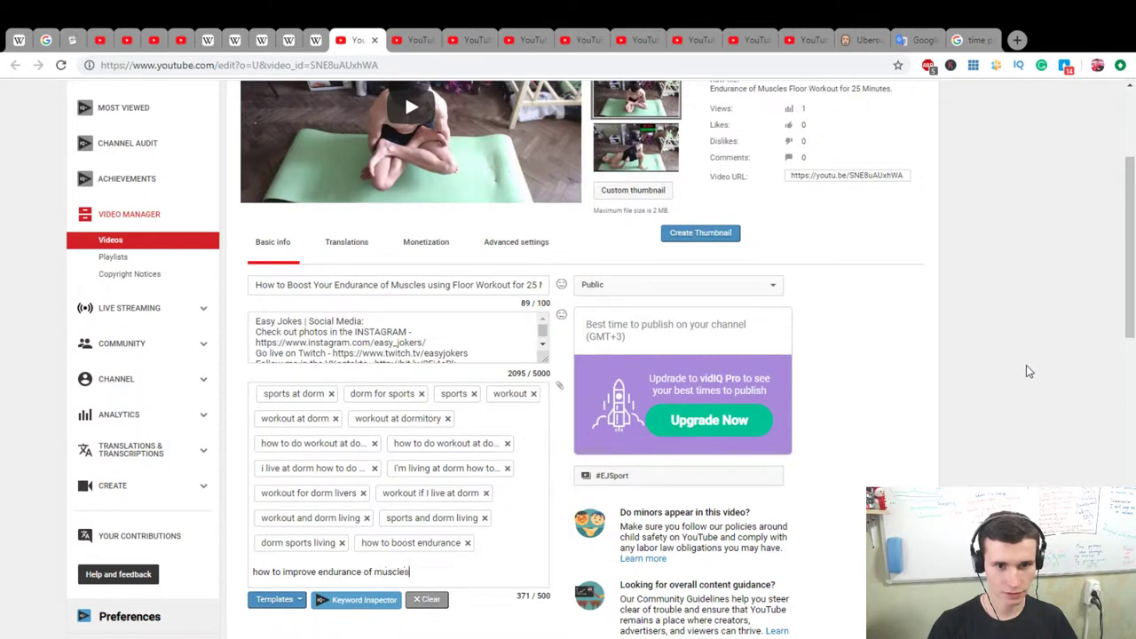
key("comma")
type("floor workou")
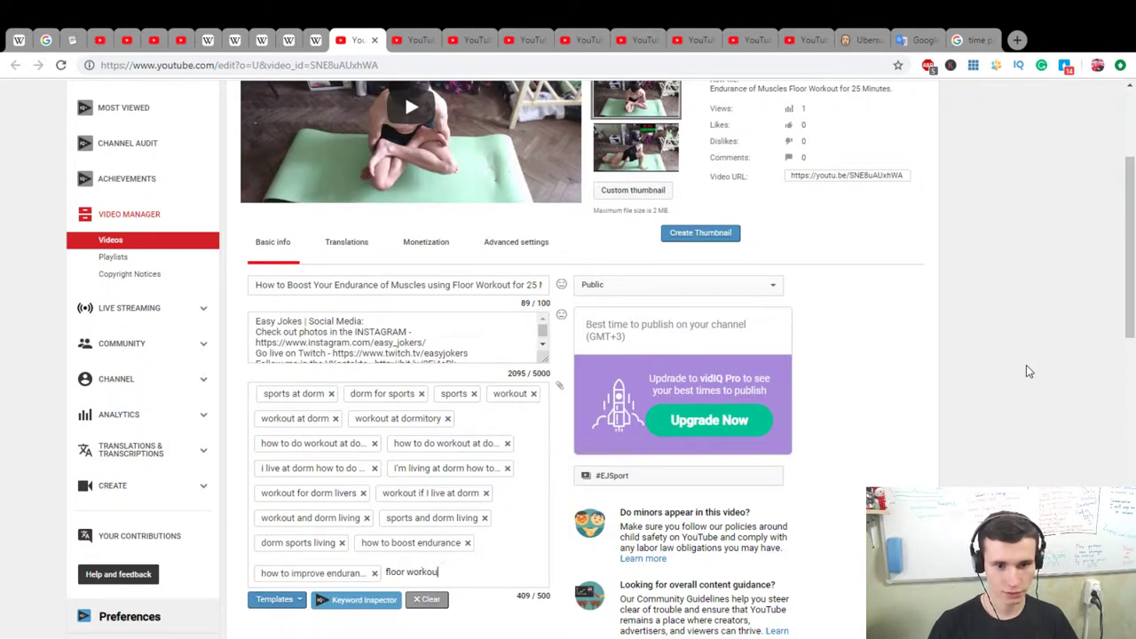
type("t to bosst endurance")
key("comma")
Add 'floor workout for 25 min', '25 min workout' and '25 min' tags, then save the changes
type("h")
type("loor workout for 2")
type("5 m")
type("in")
key("comma")
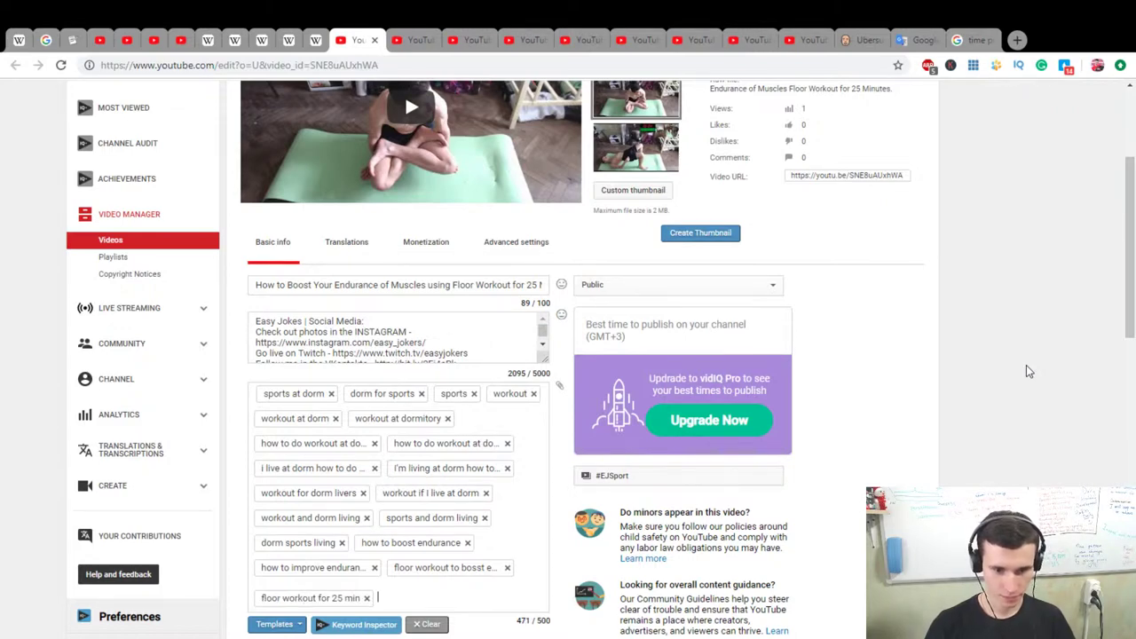
type("25 min work")
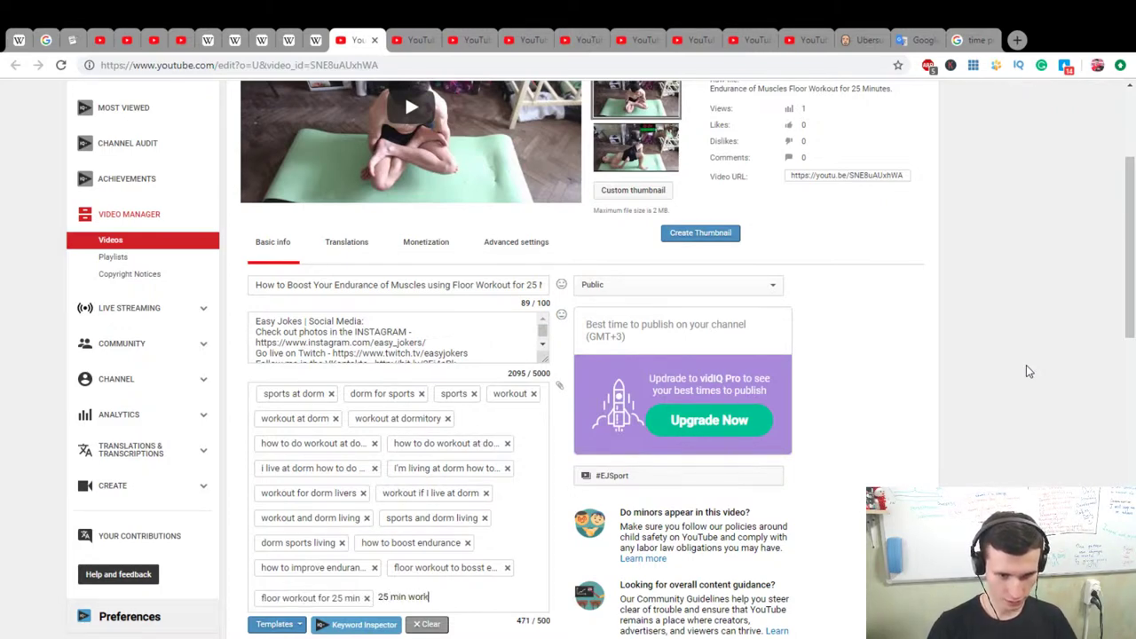
type("out")
key("comma")
type("25 min")
key("comma")
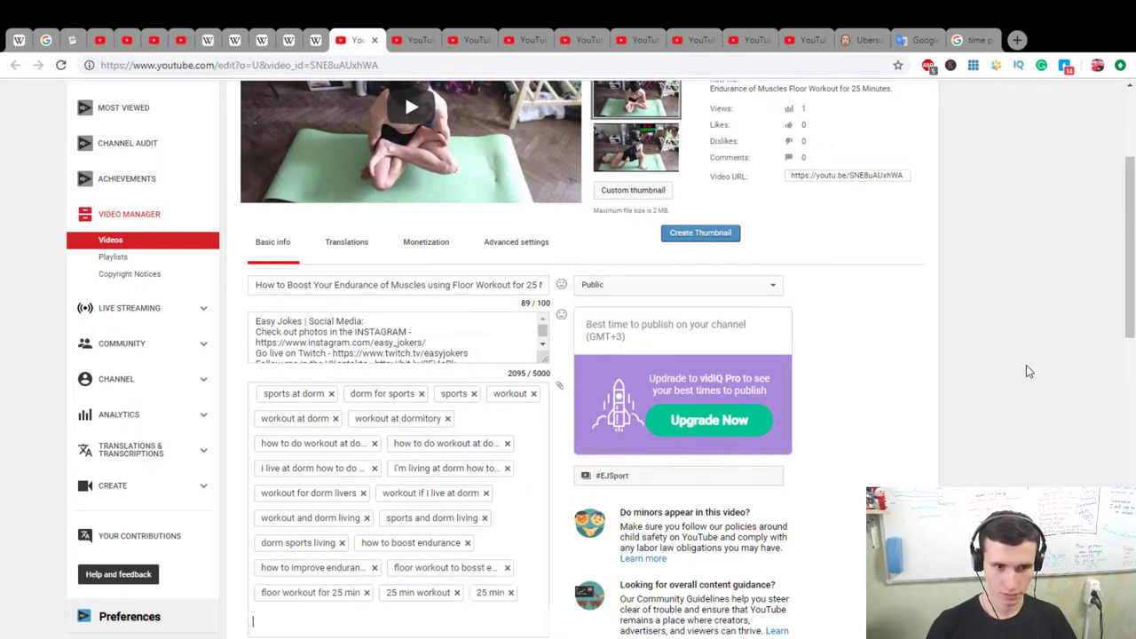
scroll(1035, 289, "down", 3)
scroll(1030, 289, "up", 2)
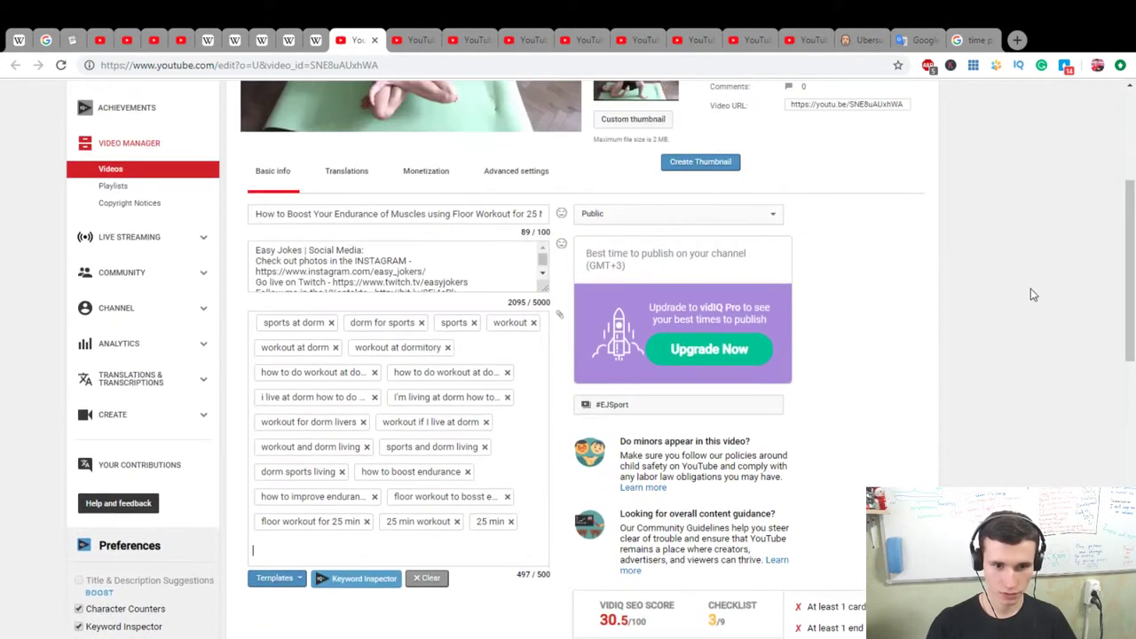
type("ej")
scroll(1030, 291, "up", 3)
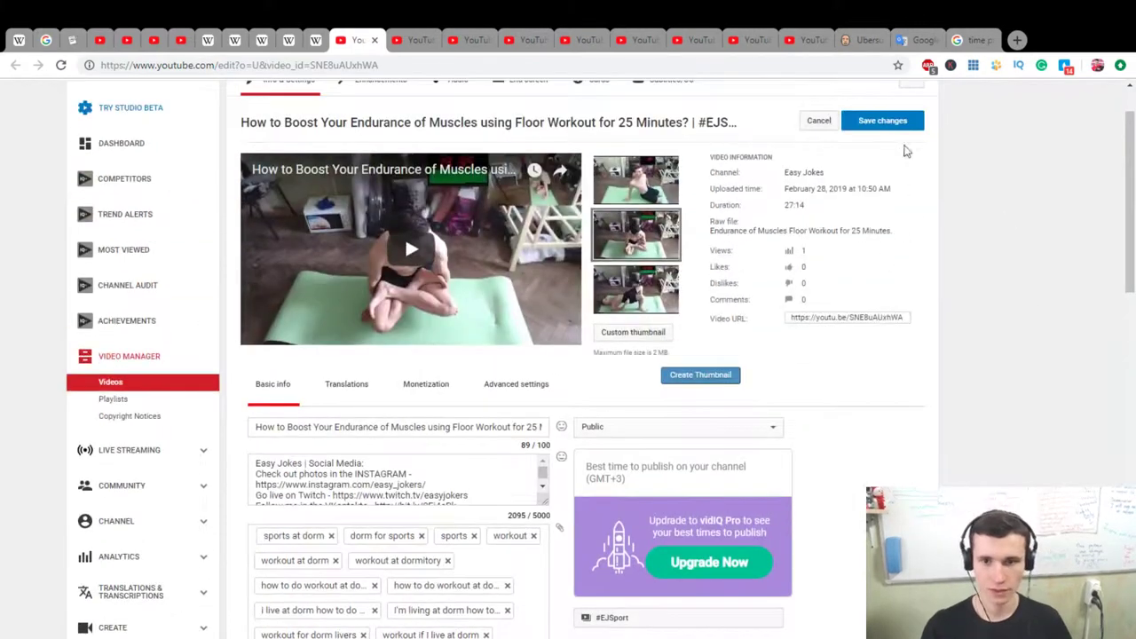
left_click(877, 122)
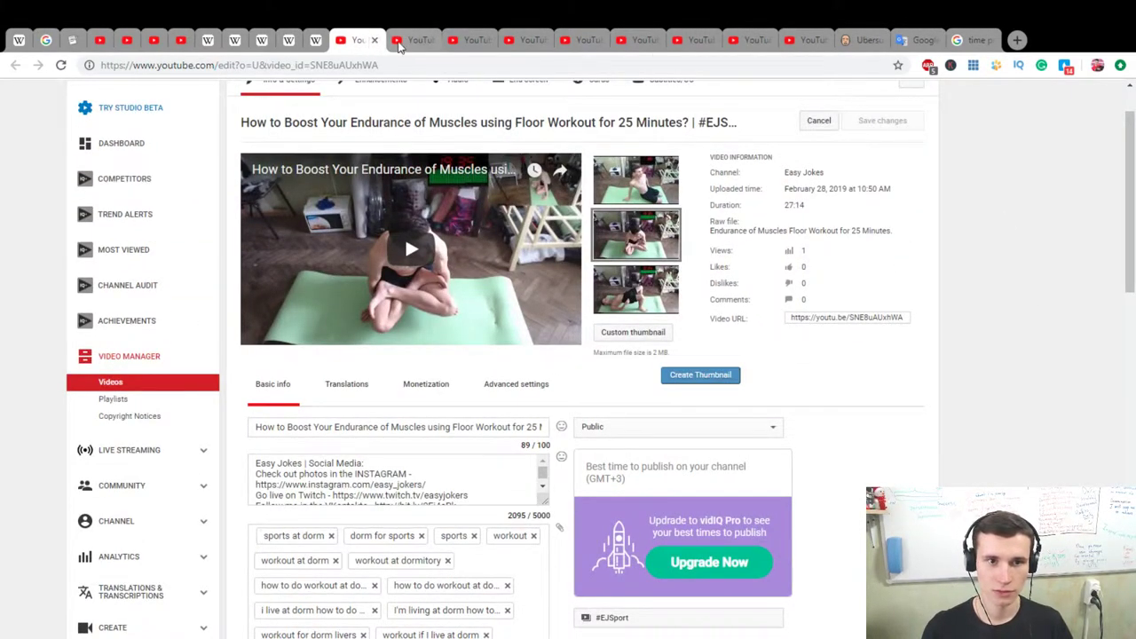
Move to the next video and add 'how to be healthy', 'healthy body and workout', 'healthy body at dorm'
left_click(372, 41)
scroll(1008, 409, "up", 3)
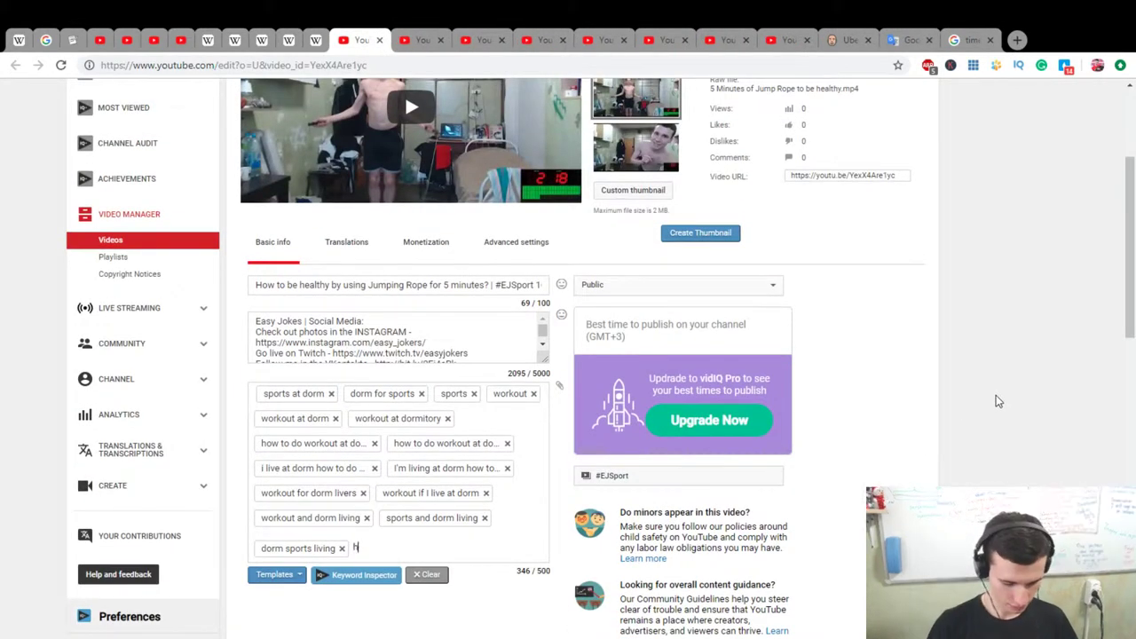
type("how to be healthy")
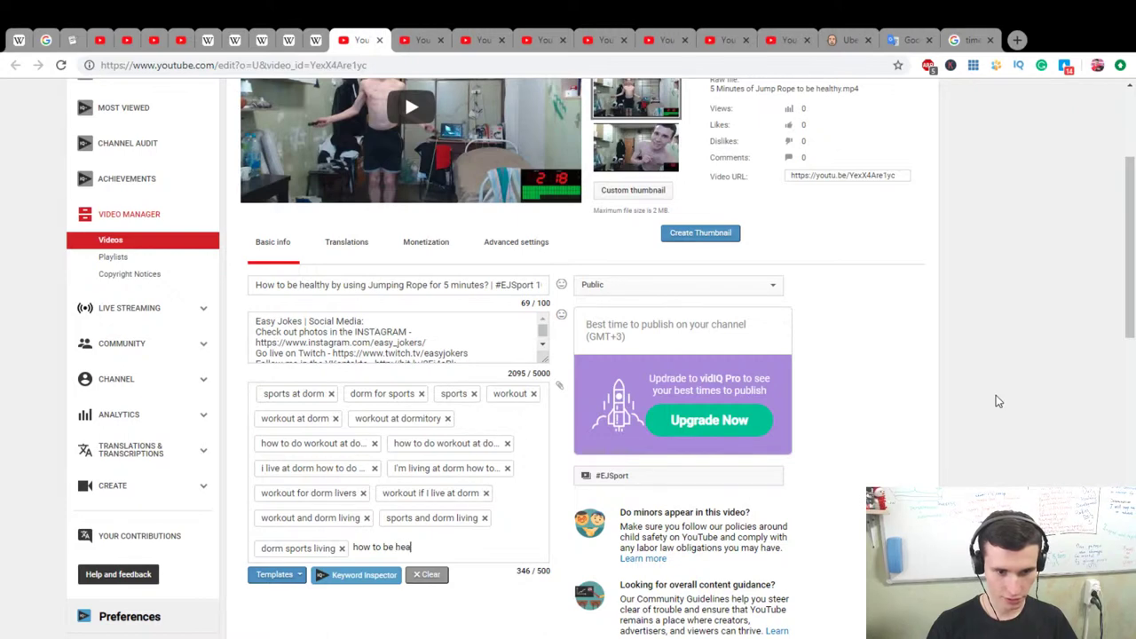
key("Return")
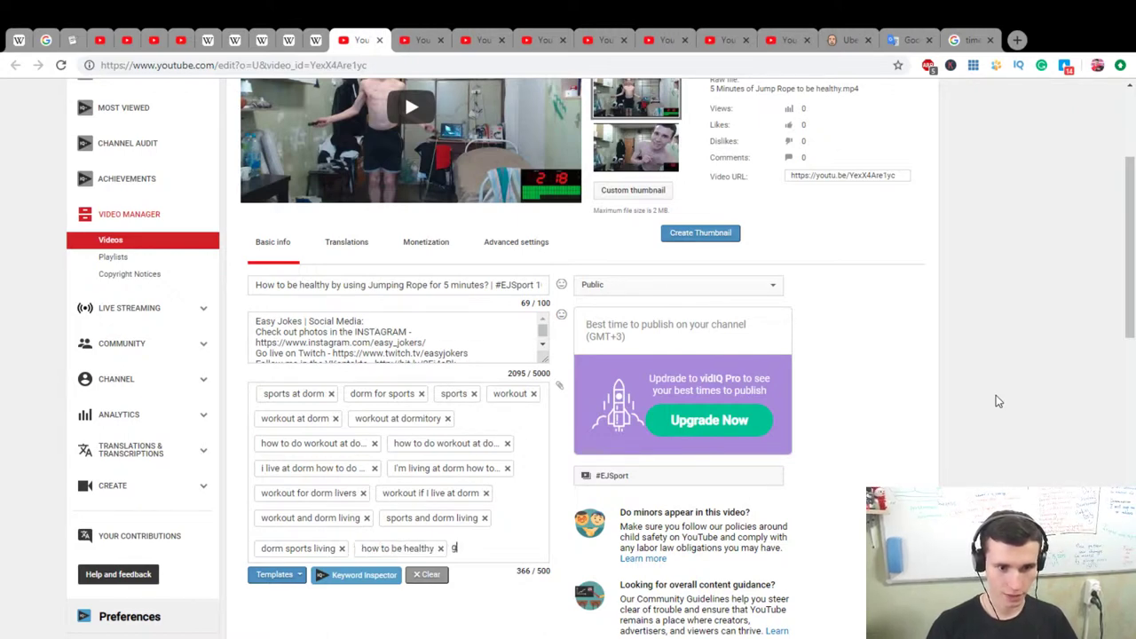
type("healthy bod")
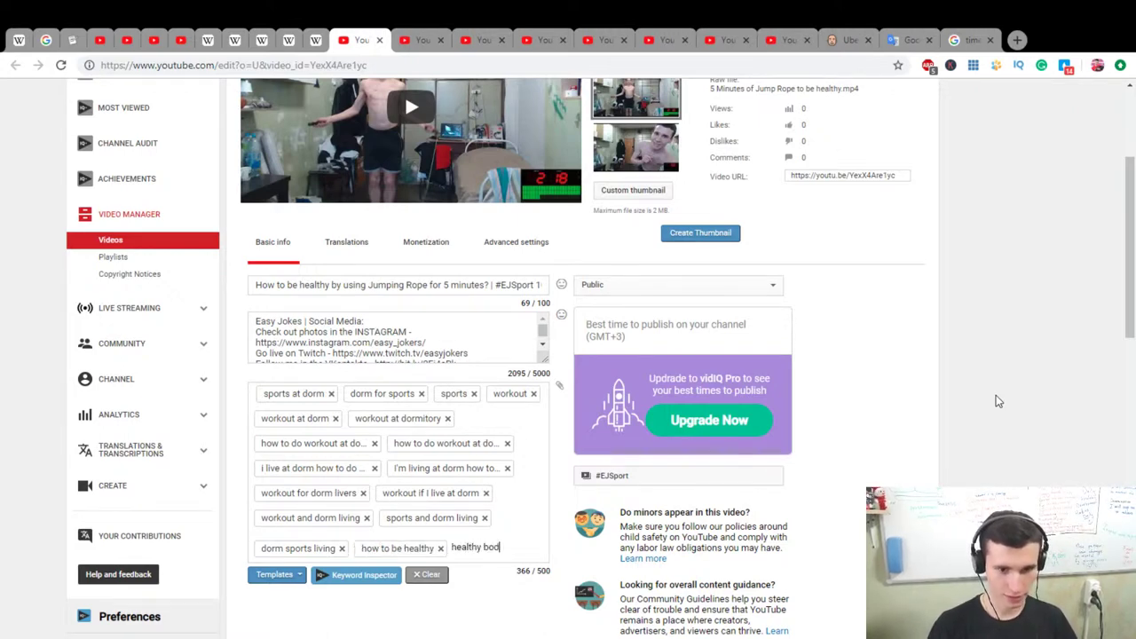
type("y and workout")
key("Return")
type("healthy bo")
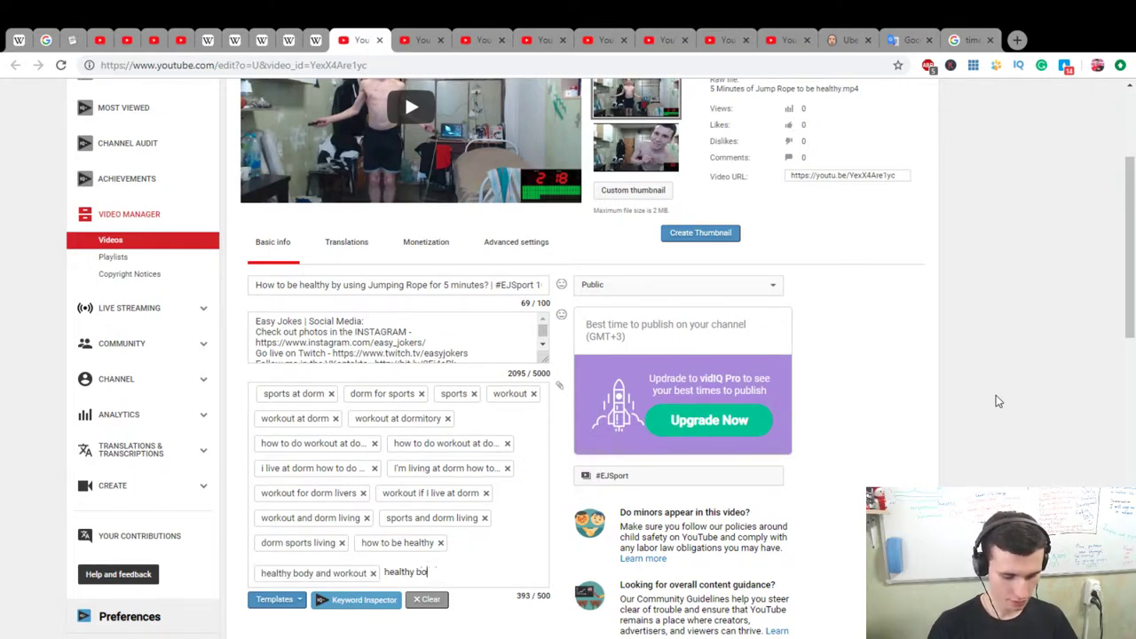
type("dy at dorm")
key("Return")
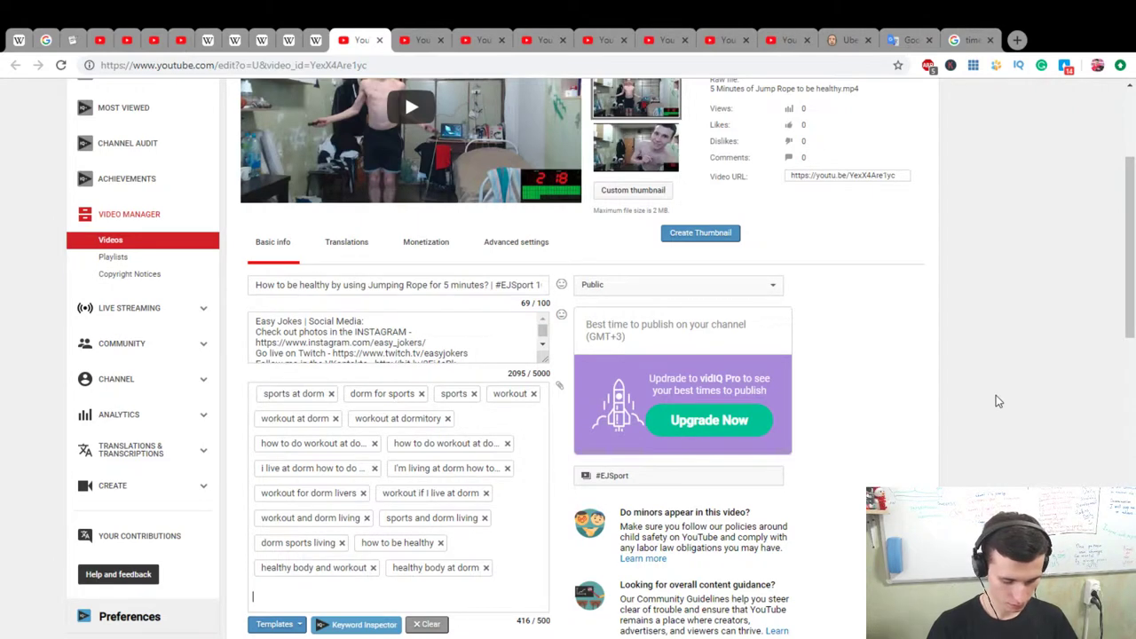
Add 'how to workout for 5 minutes', '5 minutes per day workout' and '5 minutes a day workout' tags
type("how to work")
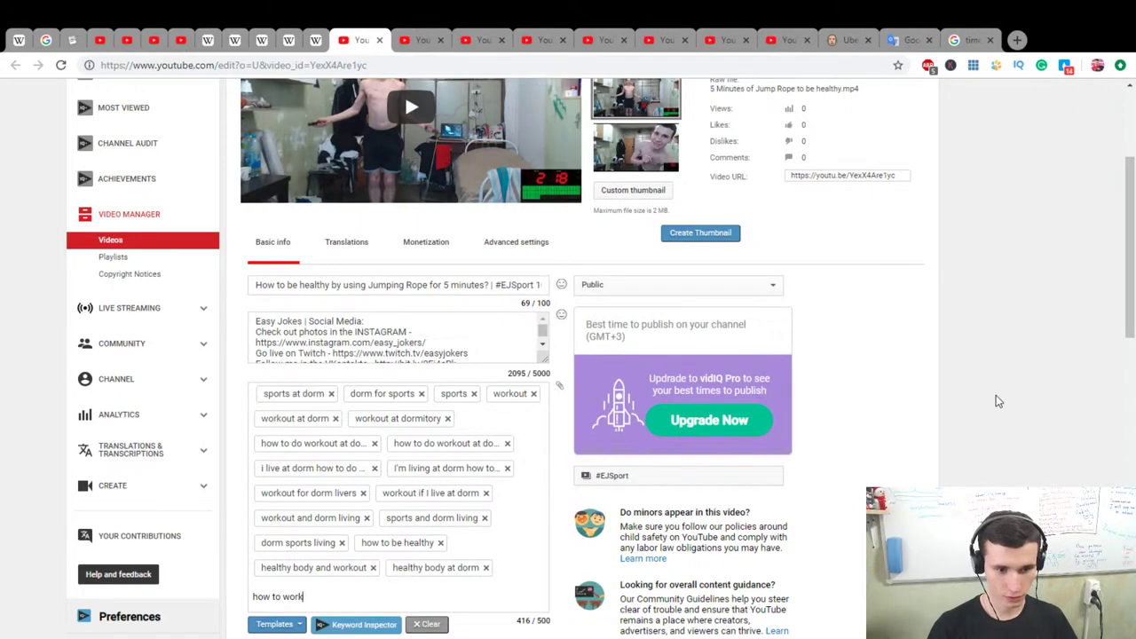
type("out for 5 minutes")
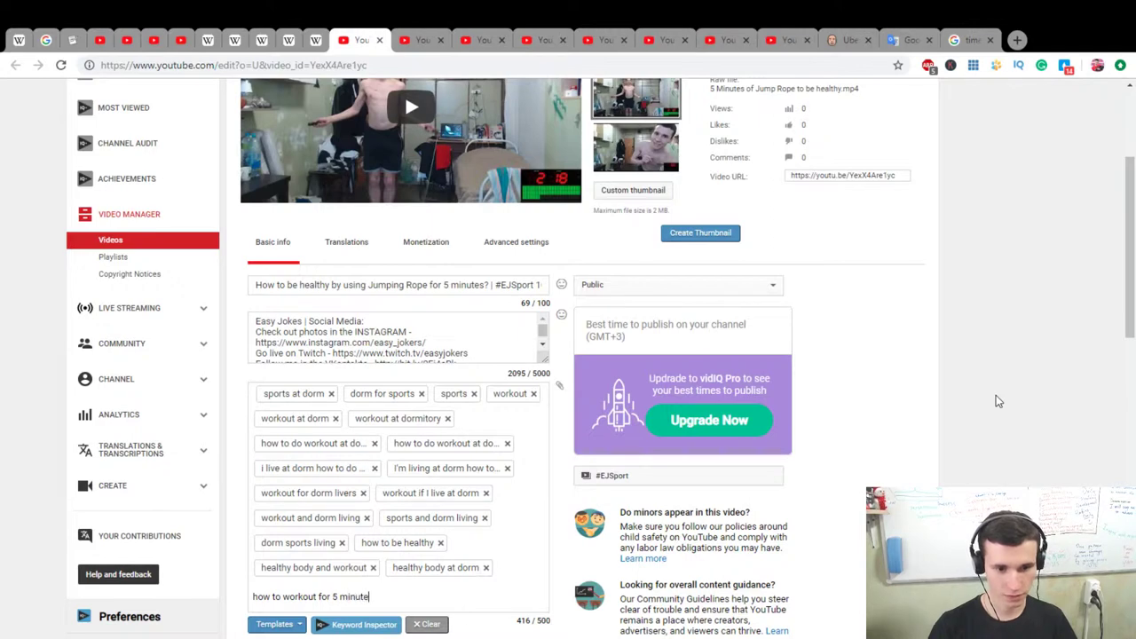
key("Return")
type("5 minutes per day workout")
key("Return")
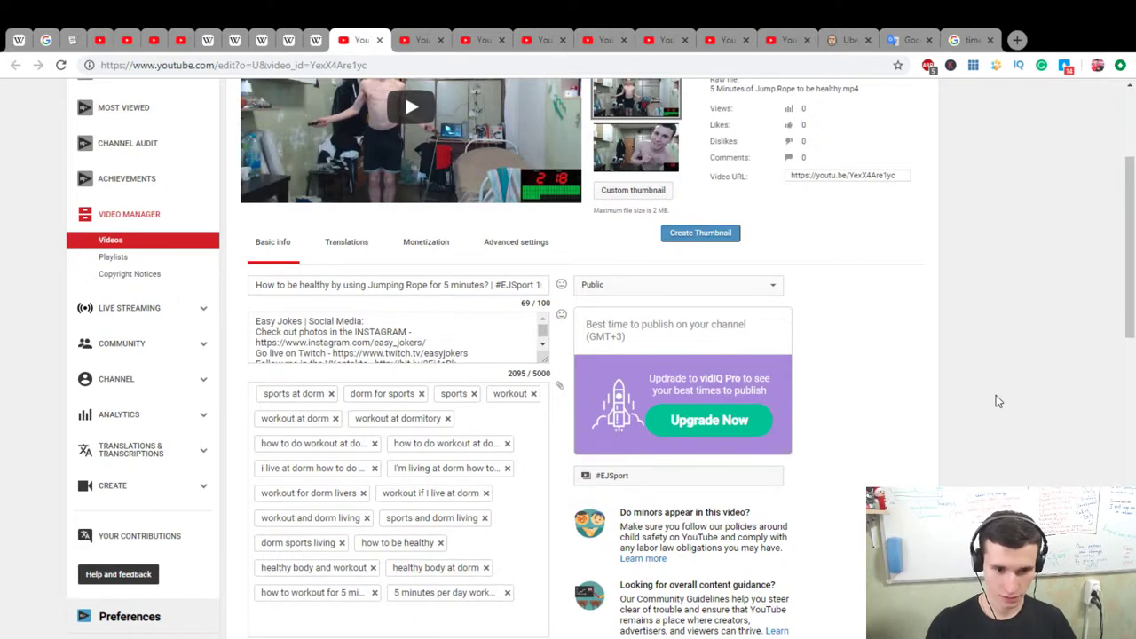
scroll(989, 399, "down", 2)
type("5 minutes a day workout")
key("Return")
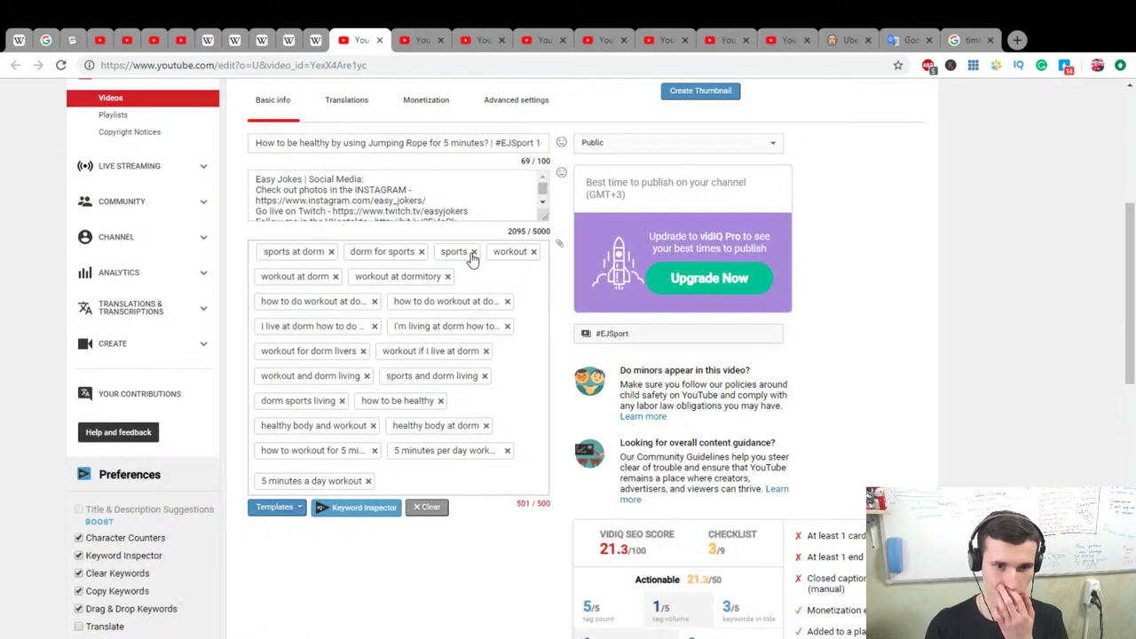
Remove the 'sports' tag, add 'dorm', and save the video's tags
left_click(473, 252)
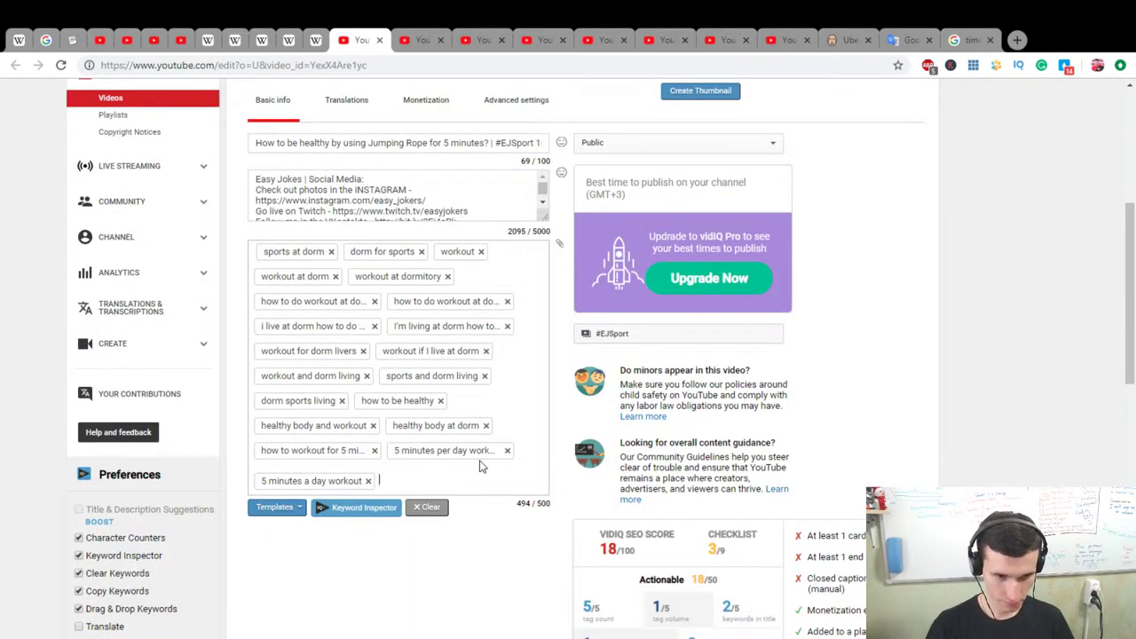
type("dorm")
key("Return")
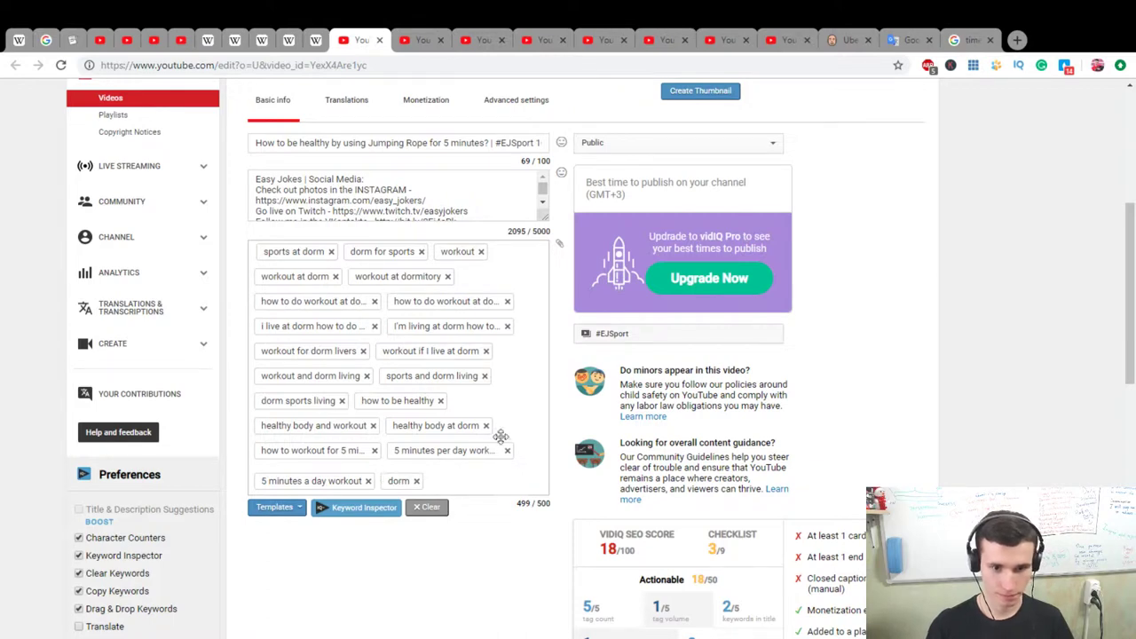
scroll(548, 430, "up", 4)
left_click(881, 185)
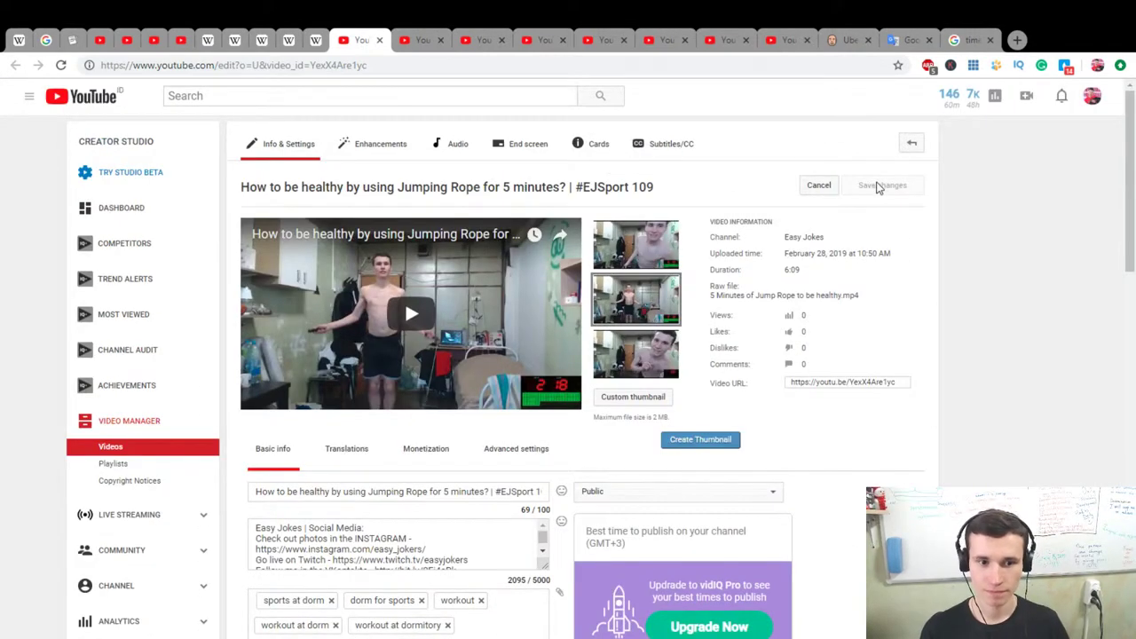
Go to the chair-or-jump-rope video and add tags 'comparing', 'comparison' and 'dorm comparing'
key("ctrl+w")
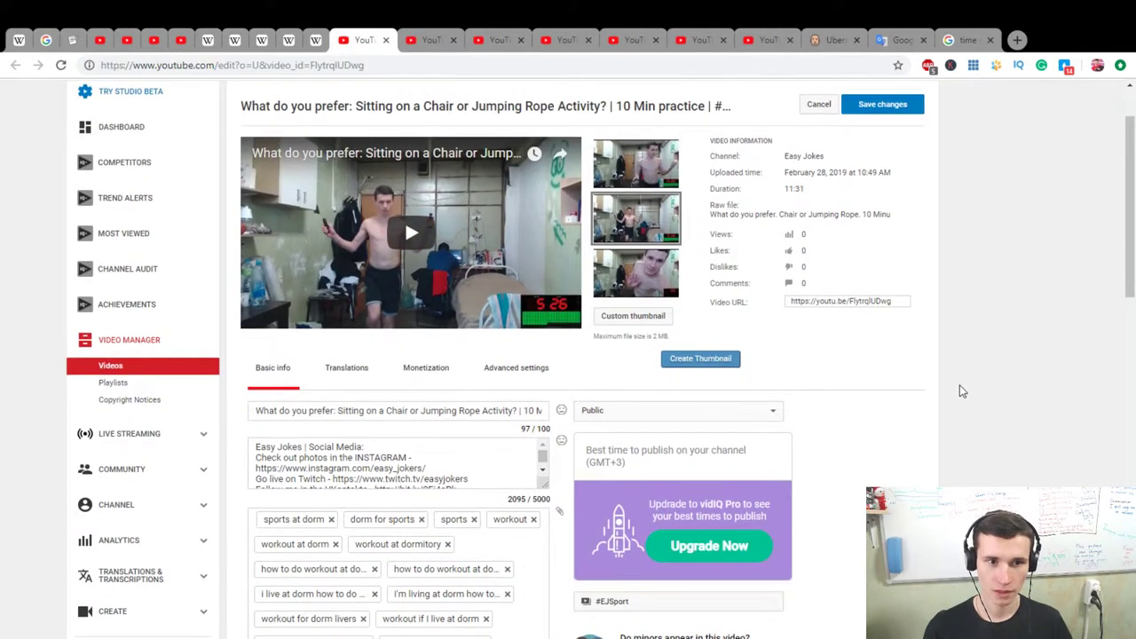
scroll(959, 391, "down", 1)
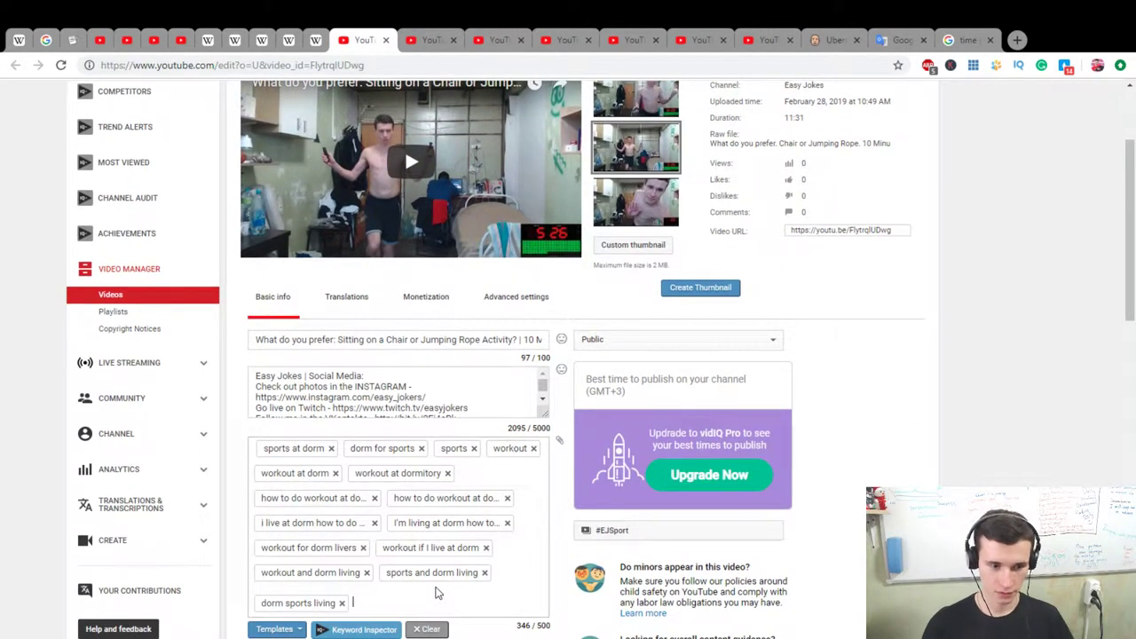
type("comp")
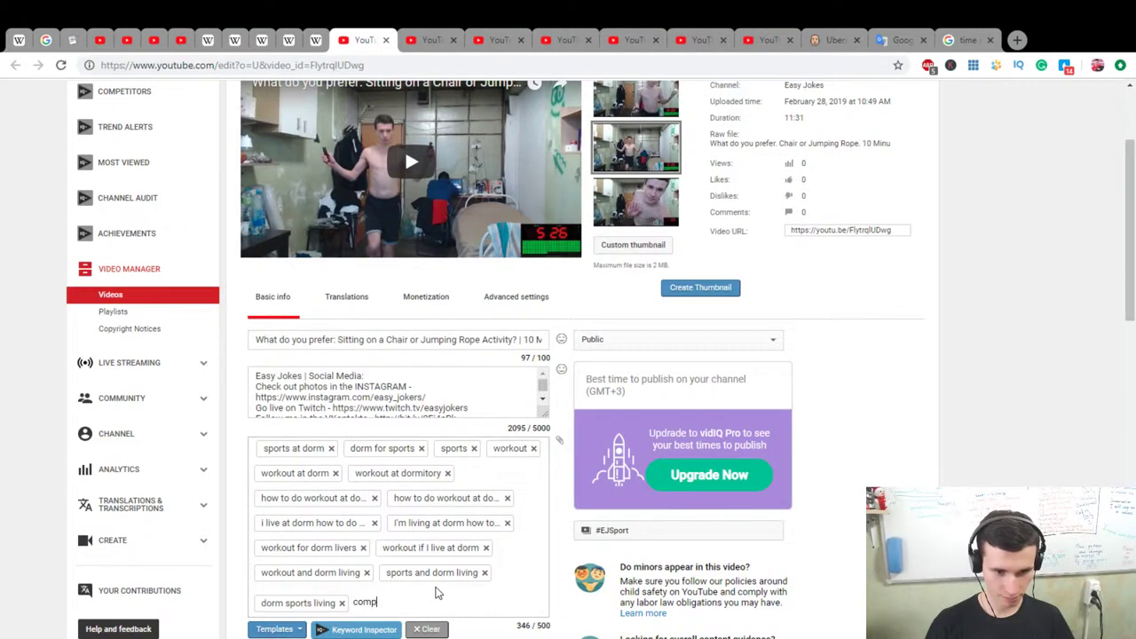
type("aring")
key("Return")
type("comparison")
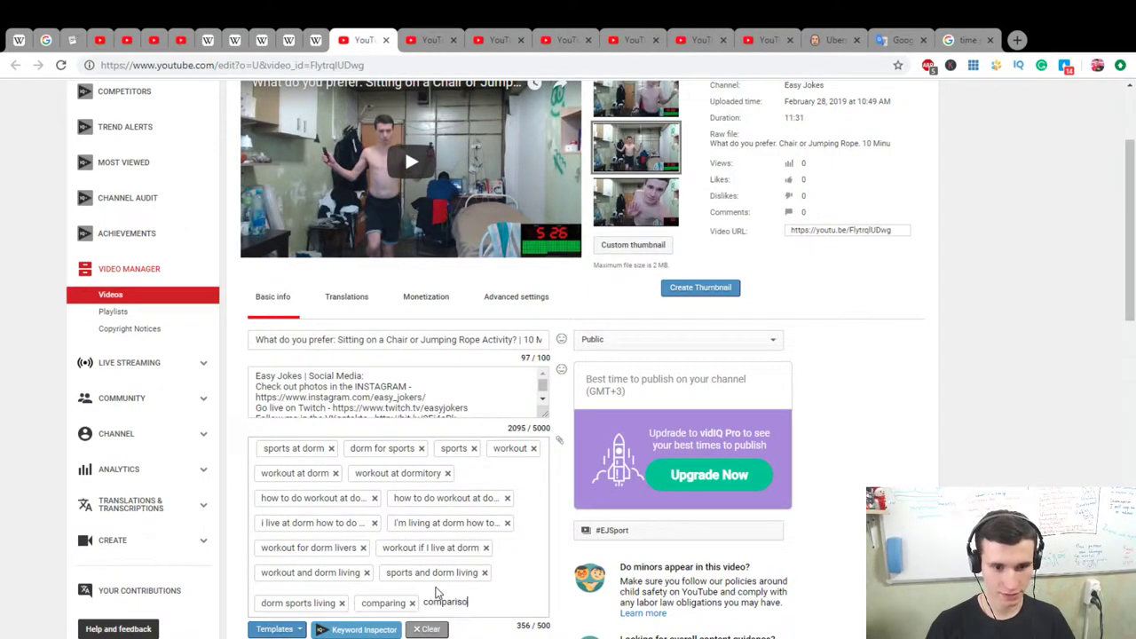
key("Return")
type("dorm comparing")
key("Return")
Add tags 'prefering dorm', 'dorm live', 'dorm life' and 'dorm problems sports'
scroll(435, 593, "down", 3)
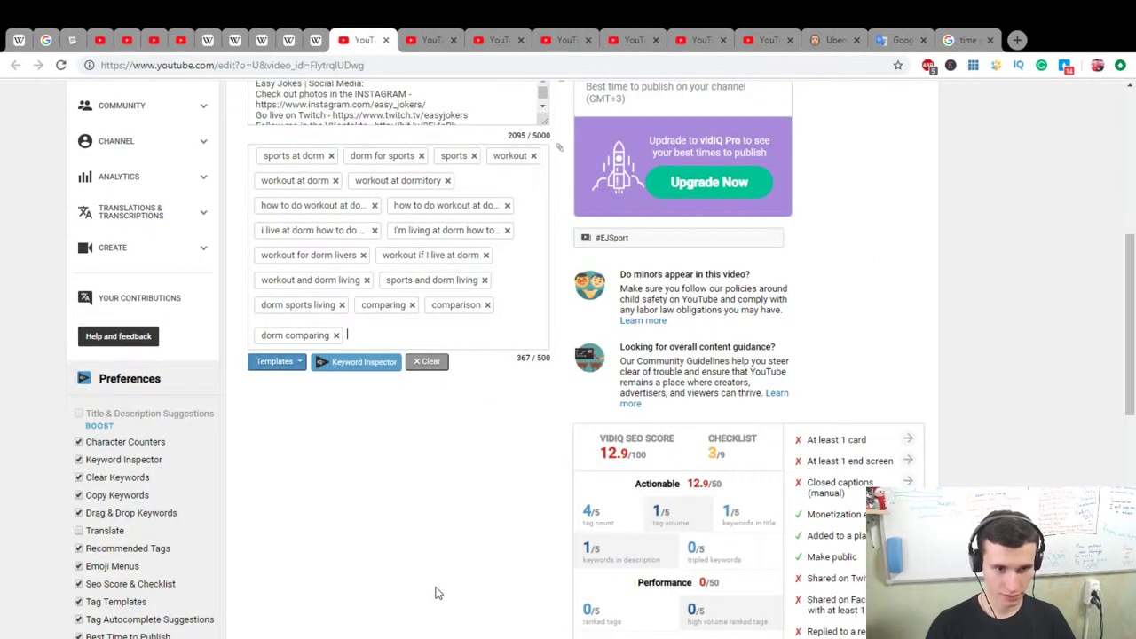
type("preferi")
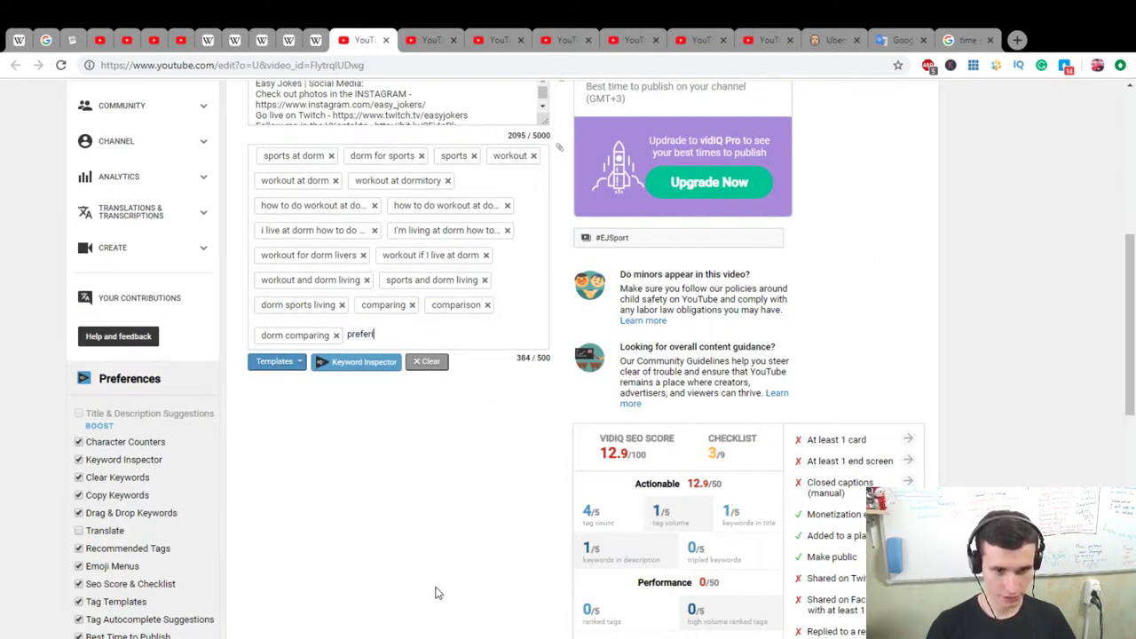
type("ng dorm")
key("Return")
type("dorm")
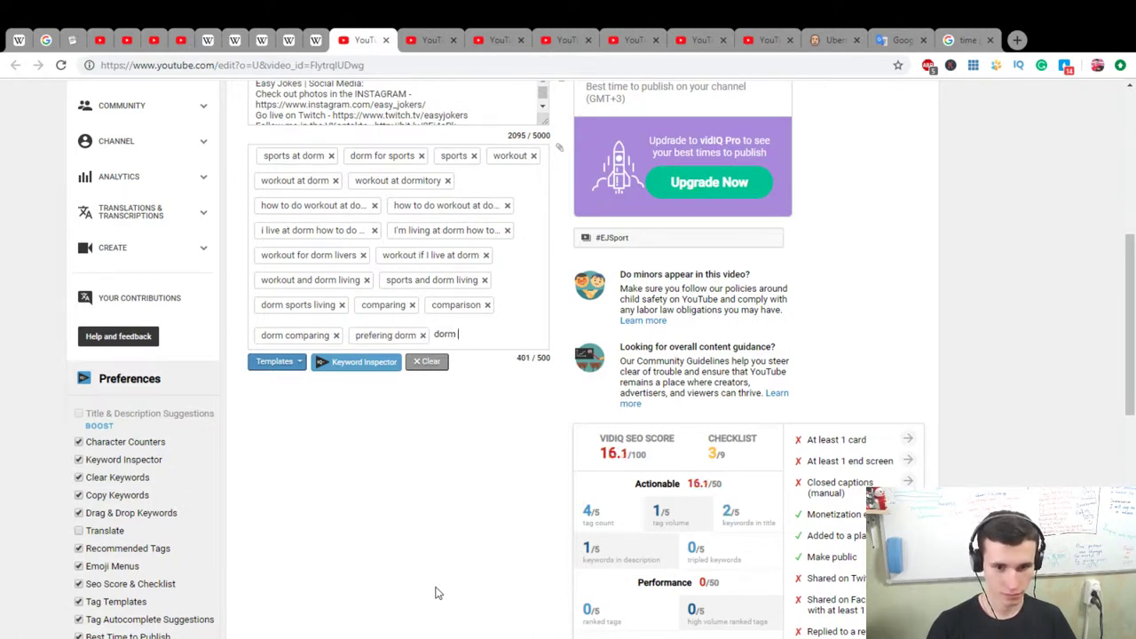
type(" live")
key("Return")
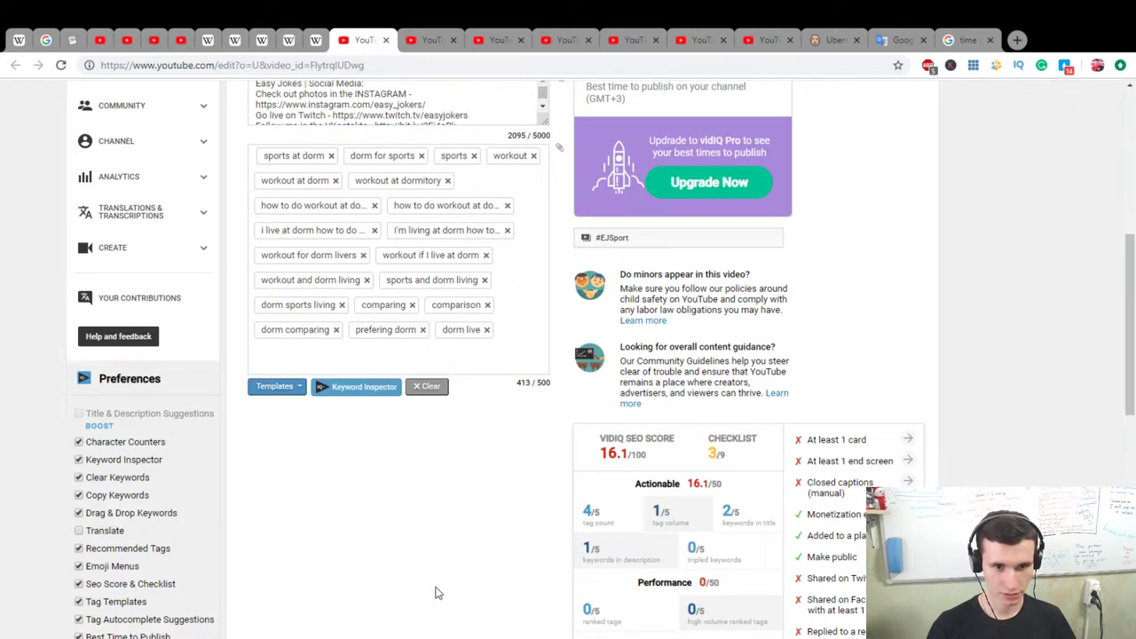
type("dorm life")
key("Return")
type("dorm problems sports")
key("Return")
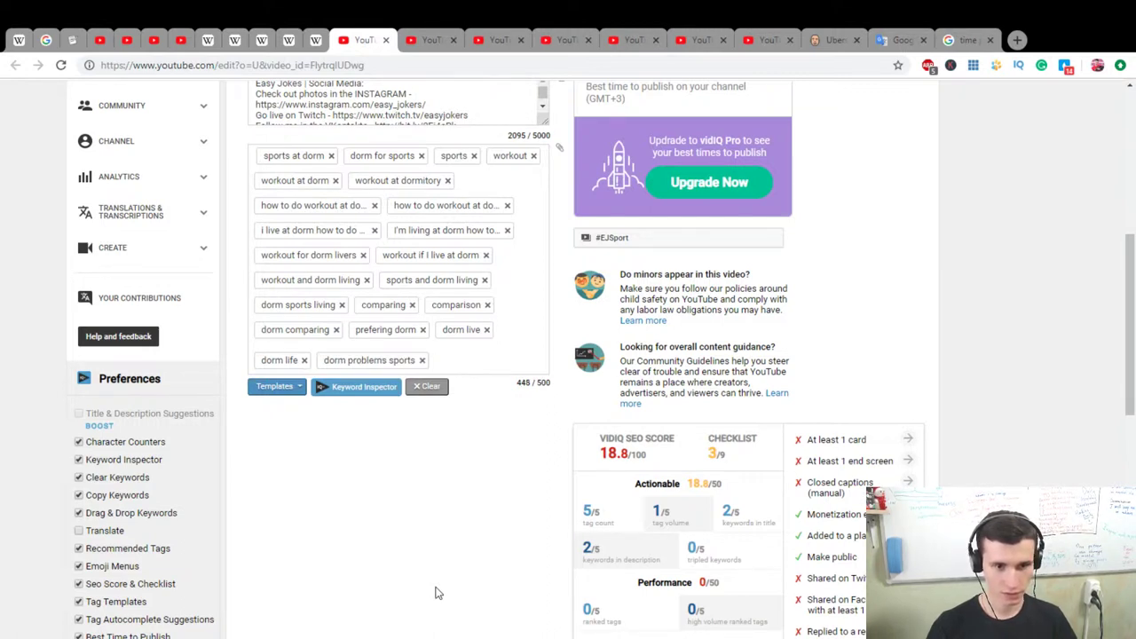
Add 'dorm workout problems', 'dorm challenge', 'dorm' and 'chair' tags, then save the video
type("dorm workout ")
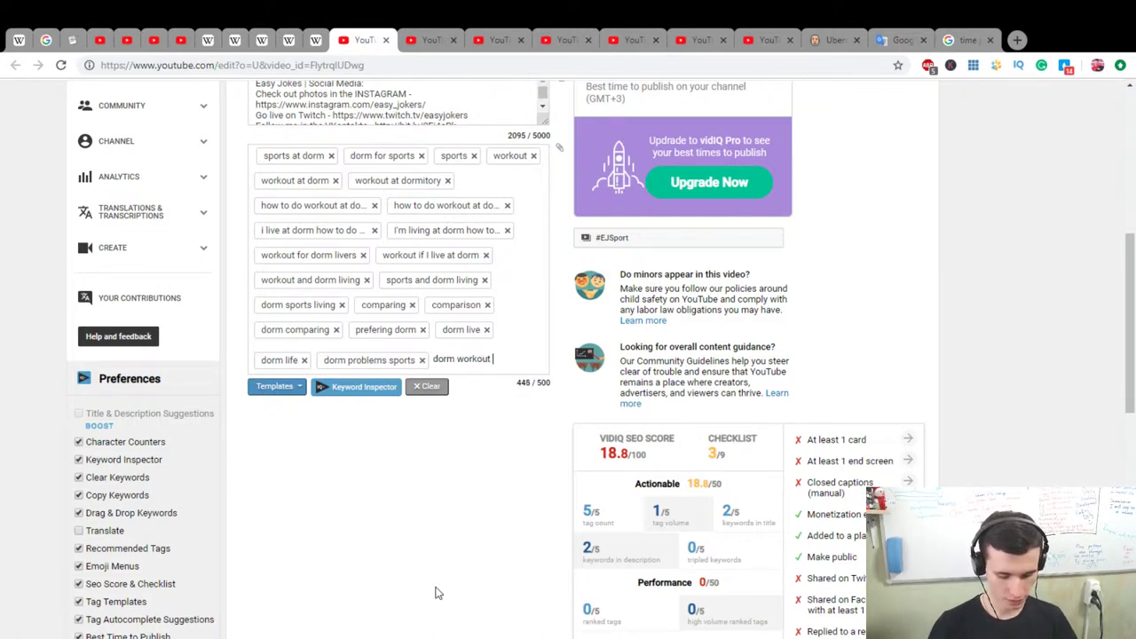
type("proble")
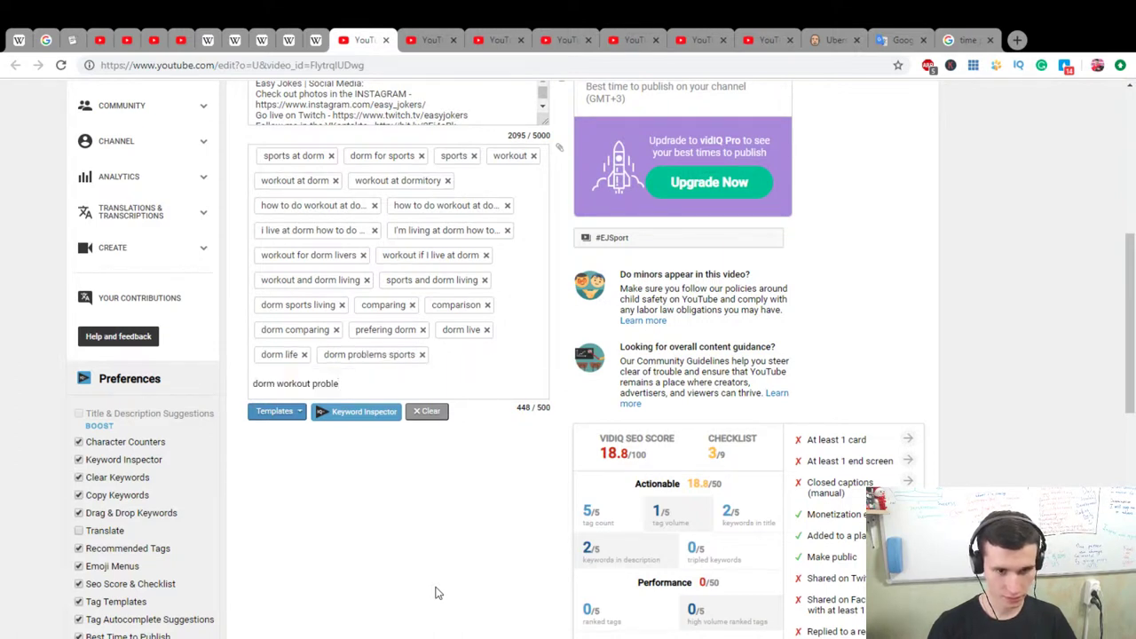
type("ms")
key("Return")
type("dorm challeng")
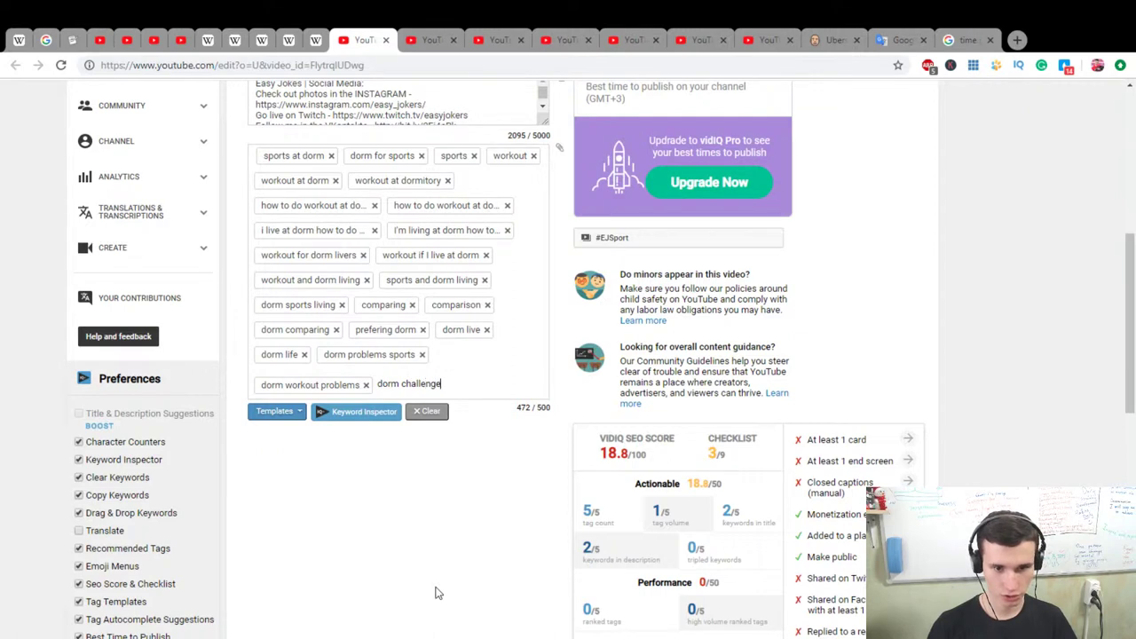
type("e")
key("Return")
type("dorm")
key("Return")
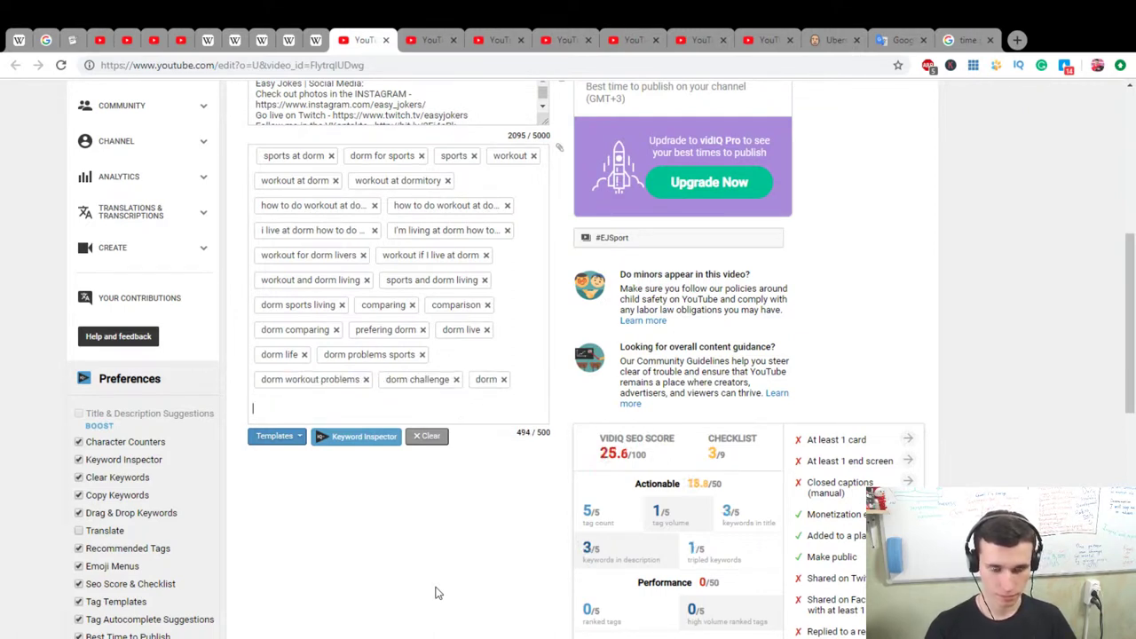
scroll(436, 589, "up", 2)
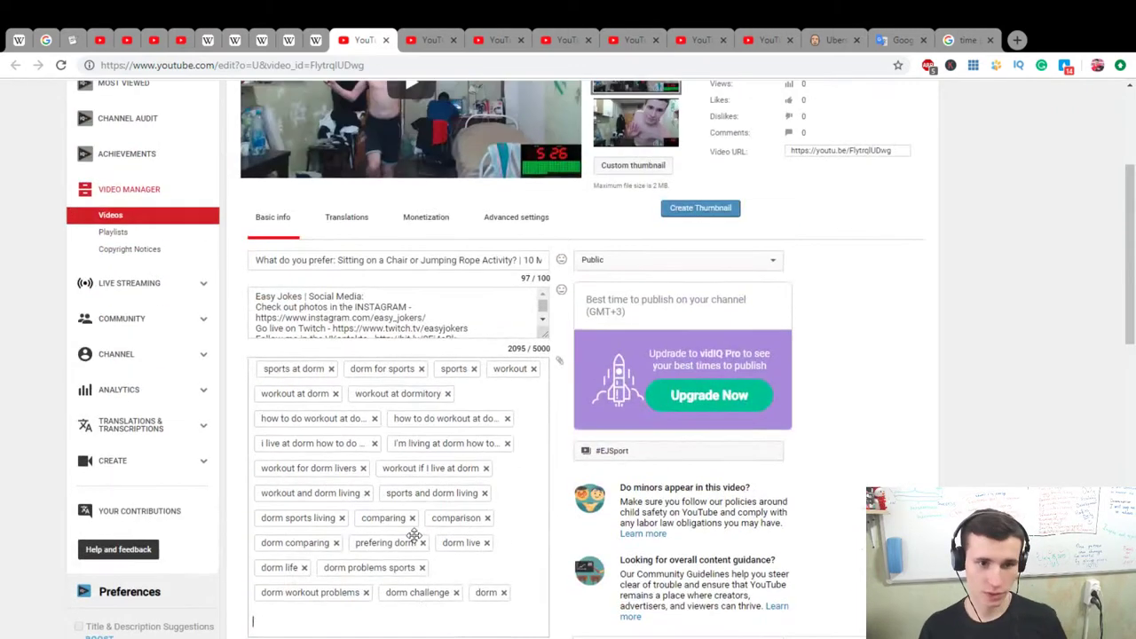
type("chair")
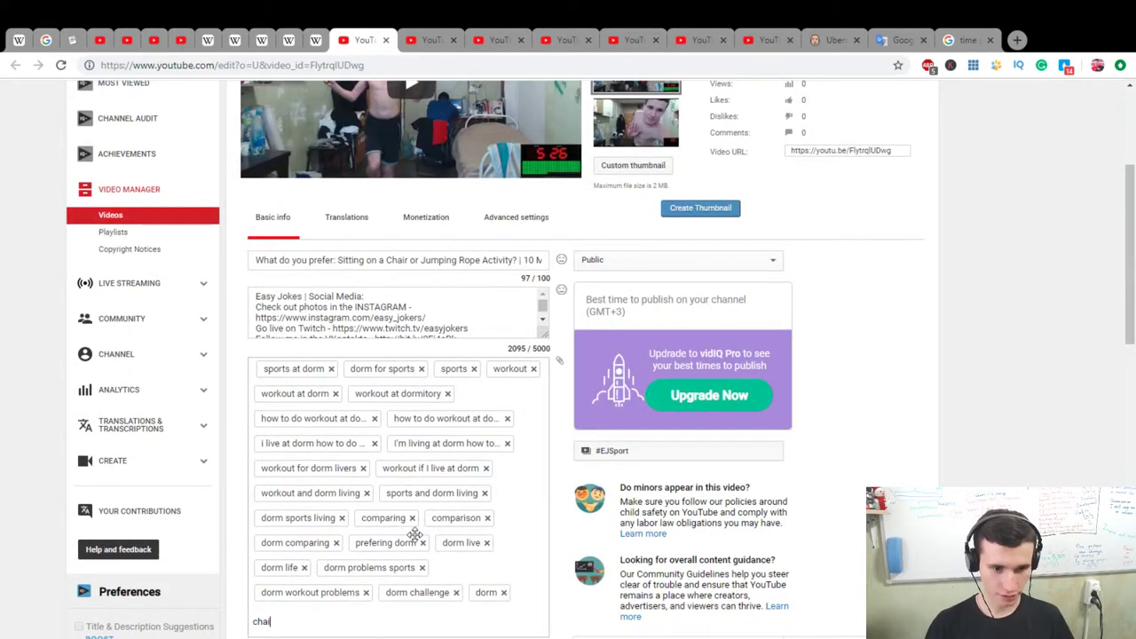
key("Return")
scroll(649, 449, "up", 3)
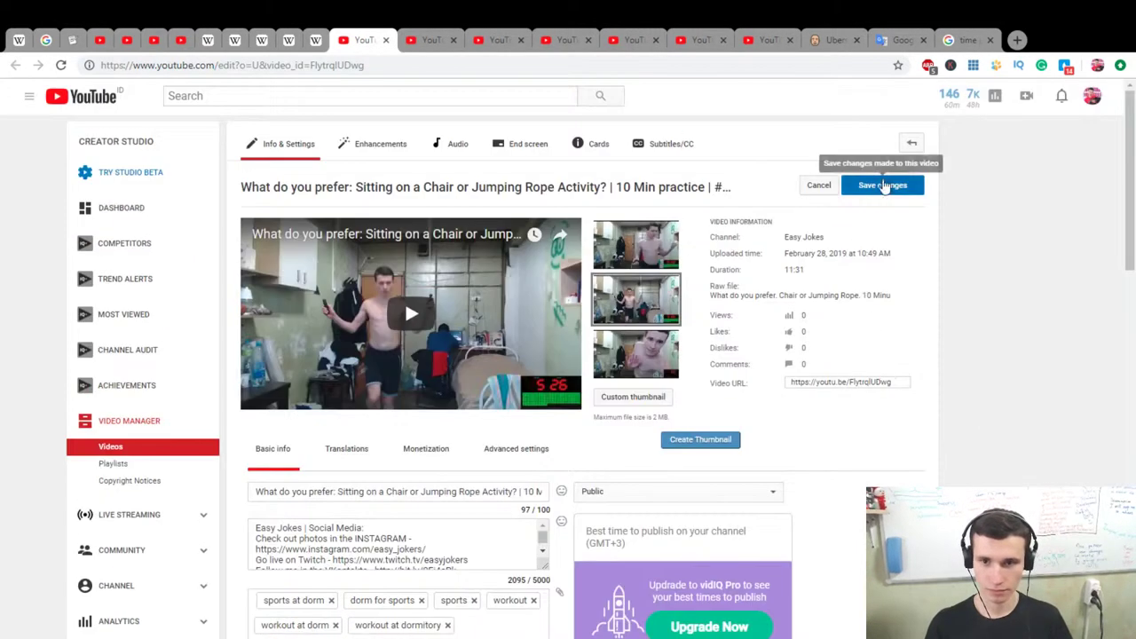
left_click(882, 186)
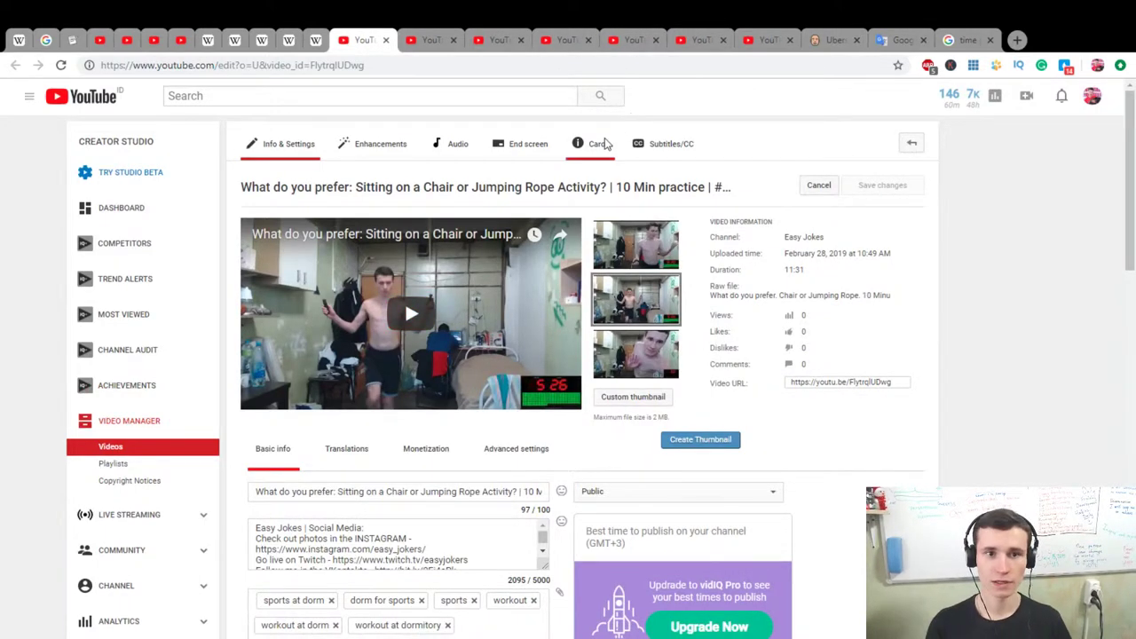
Tag the Wall Plank video with 'mental training 2 minutes', 'training 2 min' and 'training 2 minutes'
key("ctrl+w")
scroll(948, 427, "up", 3)
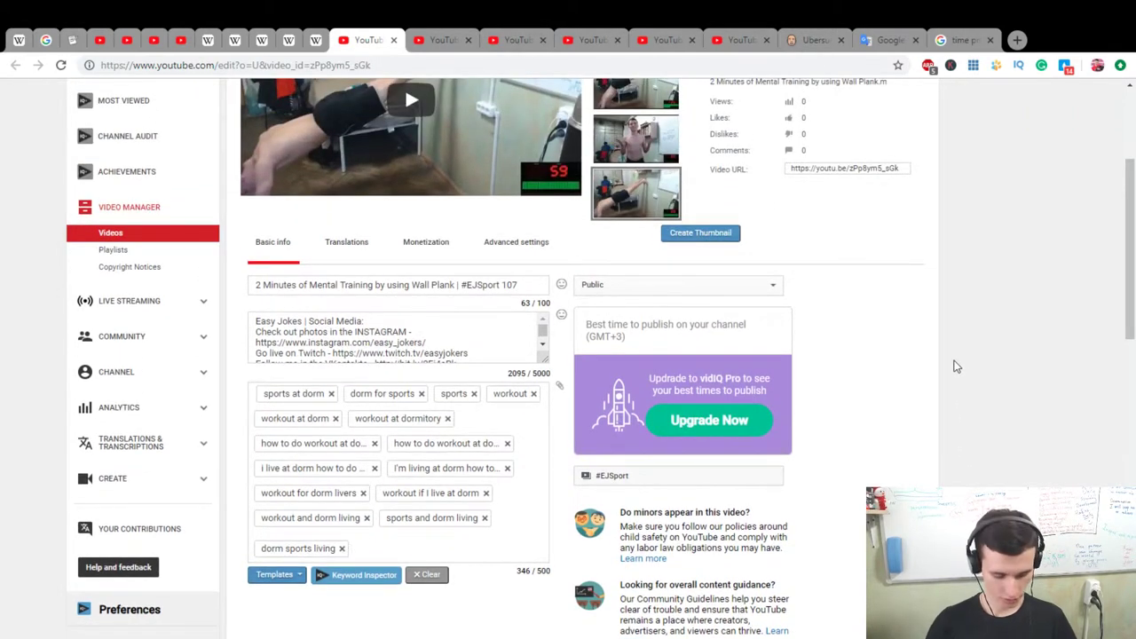
type("mental tr")
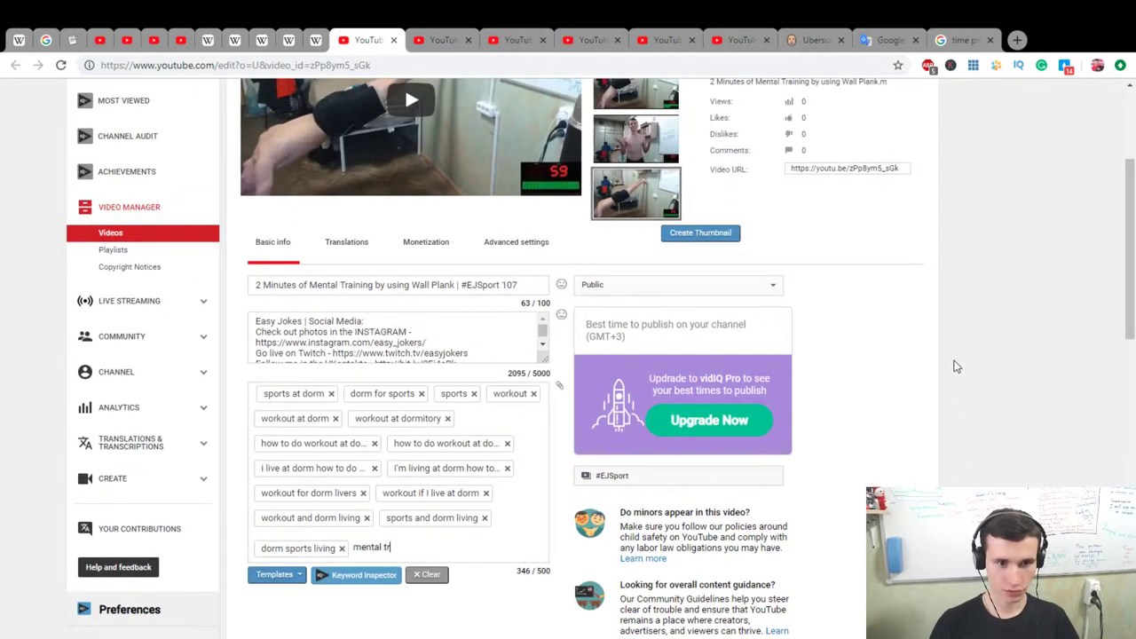
type("aining 2 mi")
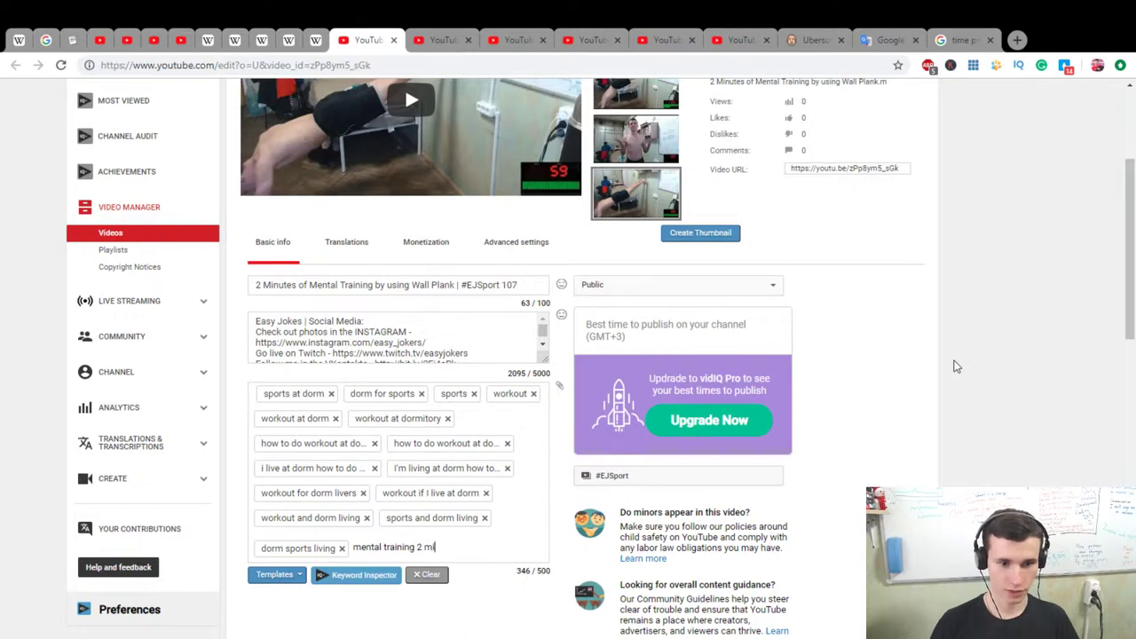
type("nutes")
key("Return")
type("training ")
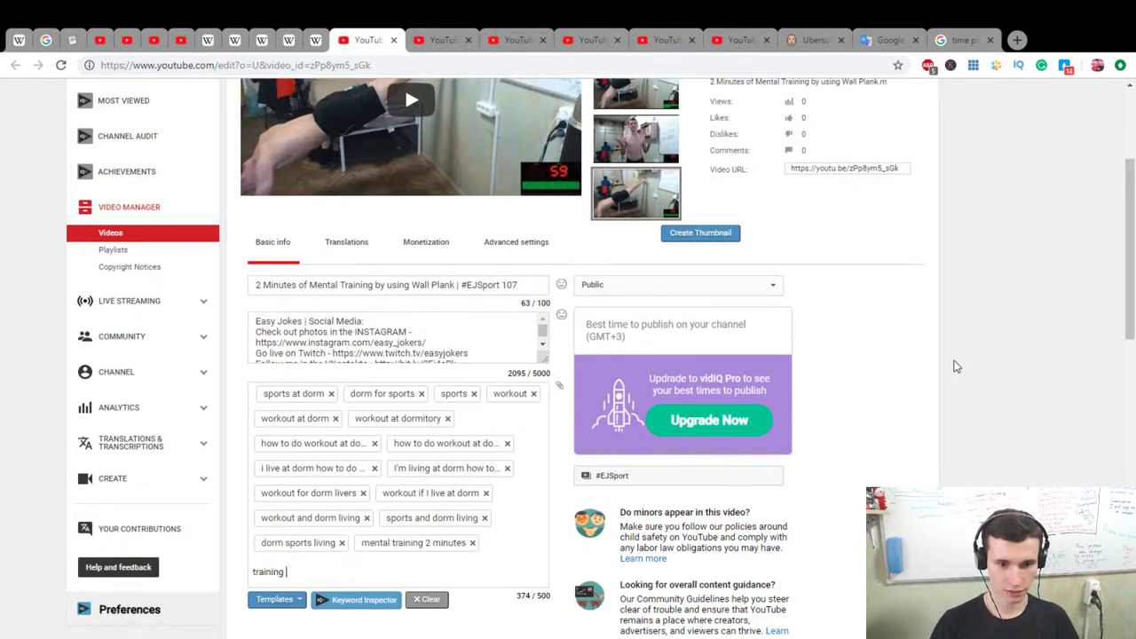
type("2 min")
key("Return")
type("training 2 minutes")
key("Return")
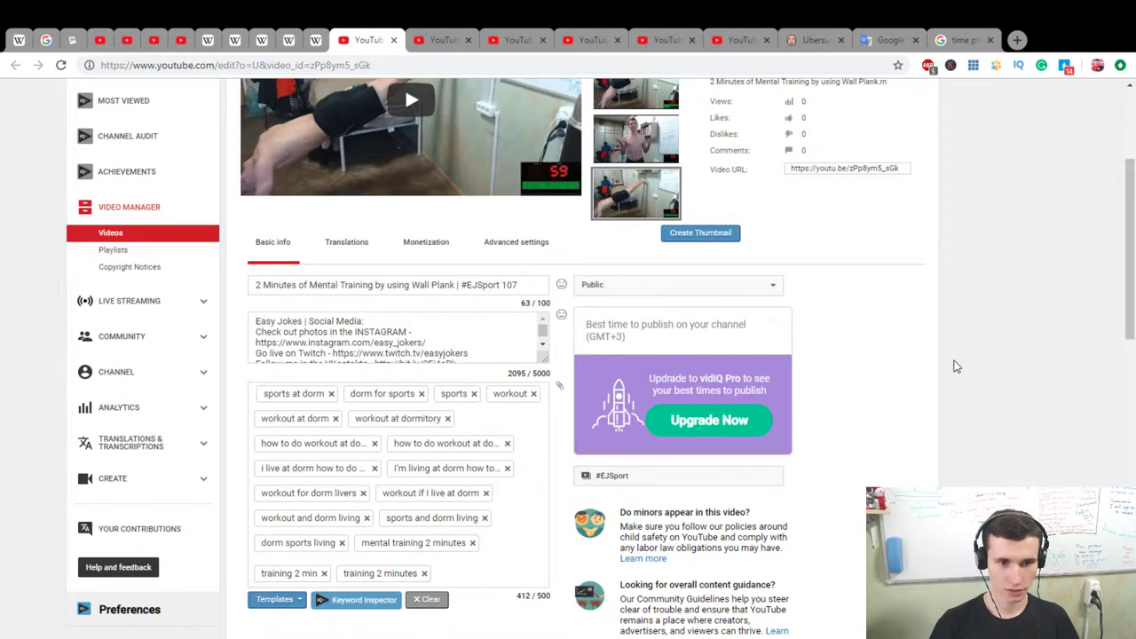
Add wall plank tags 'wall plank 2 minutes', 'plank', 'wall plank' and 'wall plank workout at dorm'
type("wall")
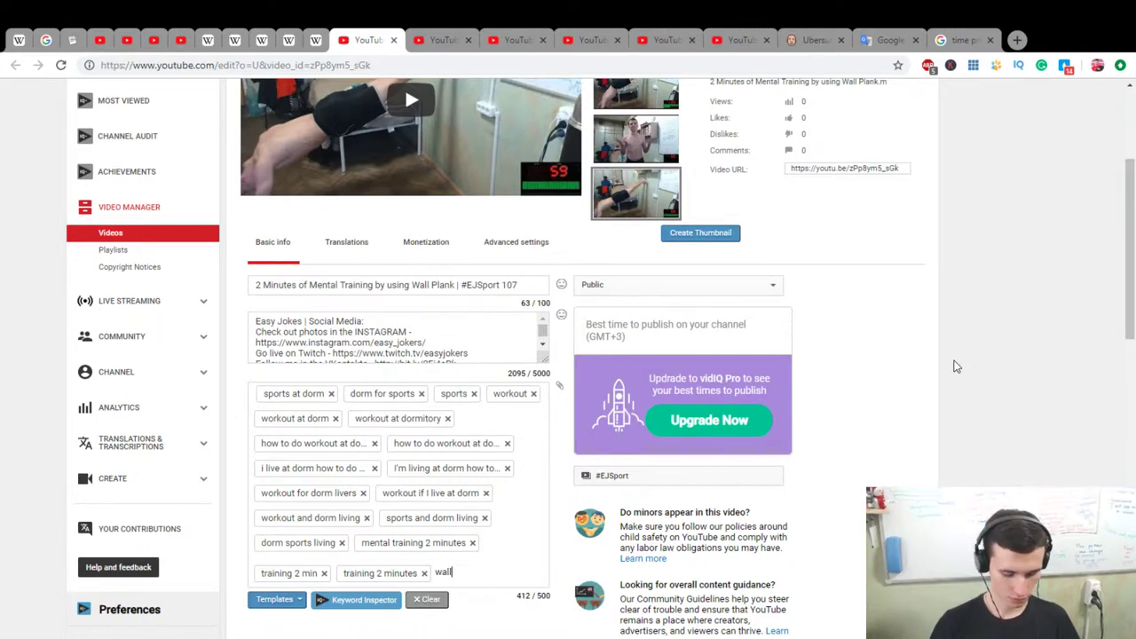
type(" plank 2 minutes")
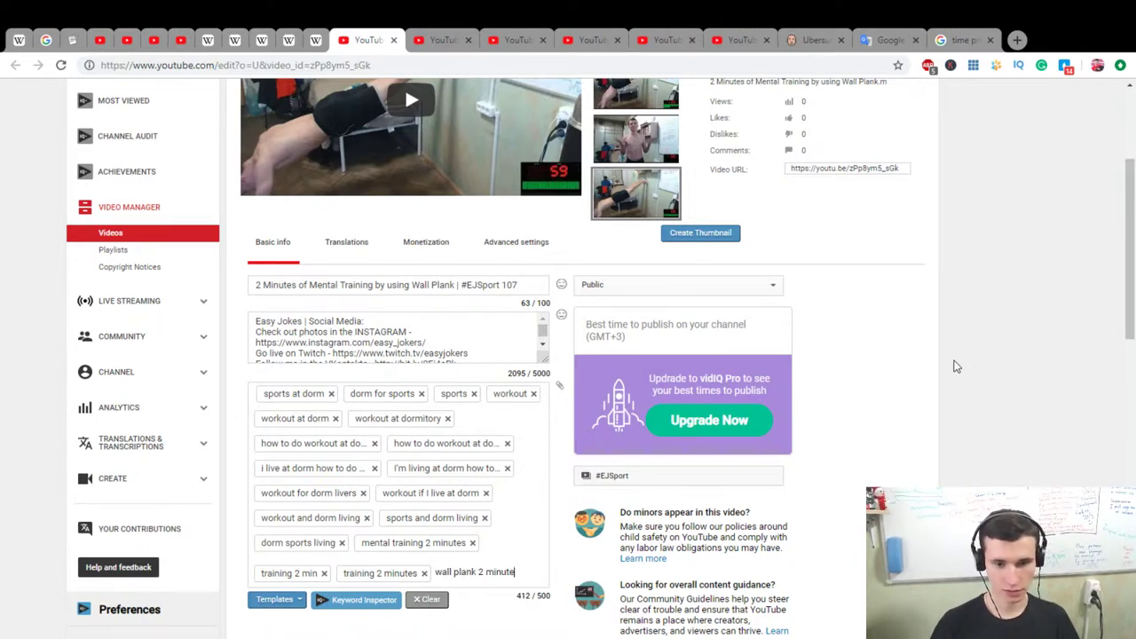
key("Return")
type("plank")
key("Return")
type("wall plank")
key("Return")
type("wall ")
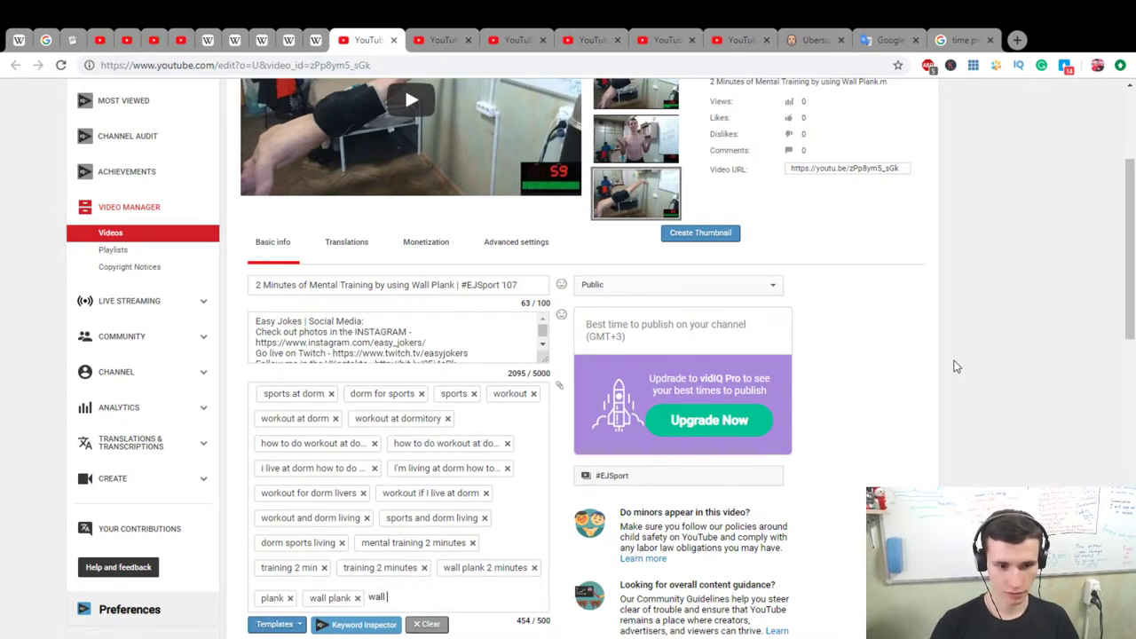
type("plank workout at")
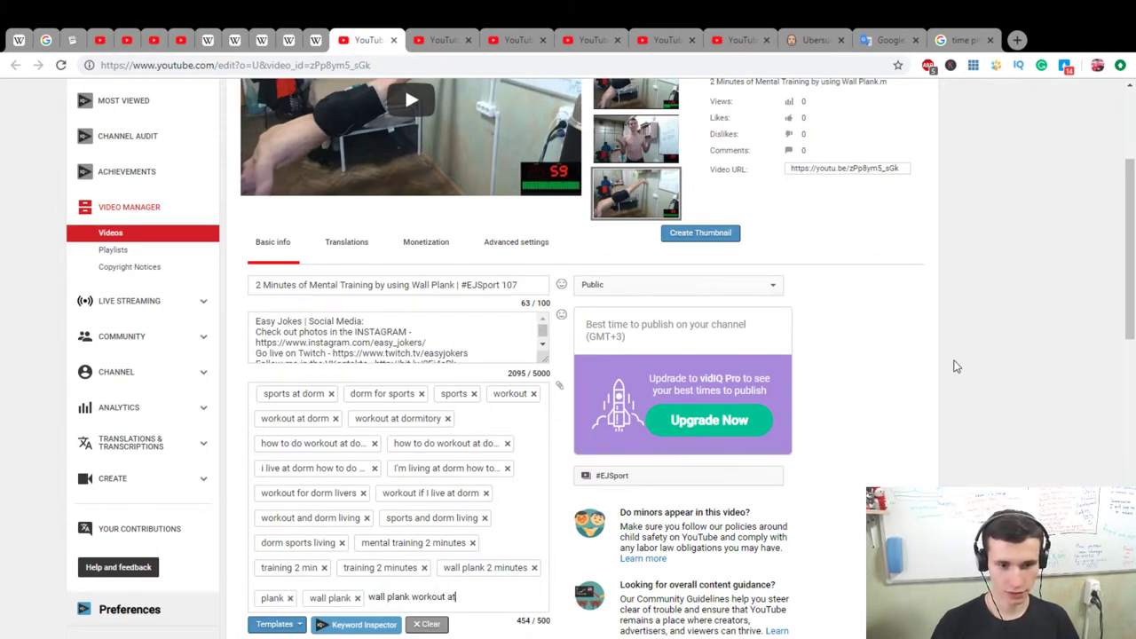
type(" dorm")
key("Return")
Add 'mental dorm' and a short 'm' tag, save the changes, and close the video's tab
scroll(1034, 294, "down", 2)
scroll(1034, 293, "up", 1)
type("mental dorm")
key("Return")
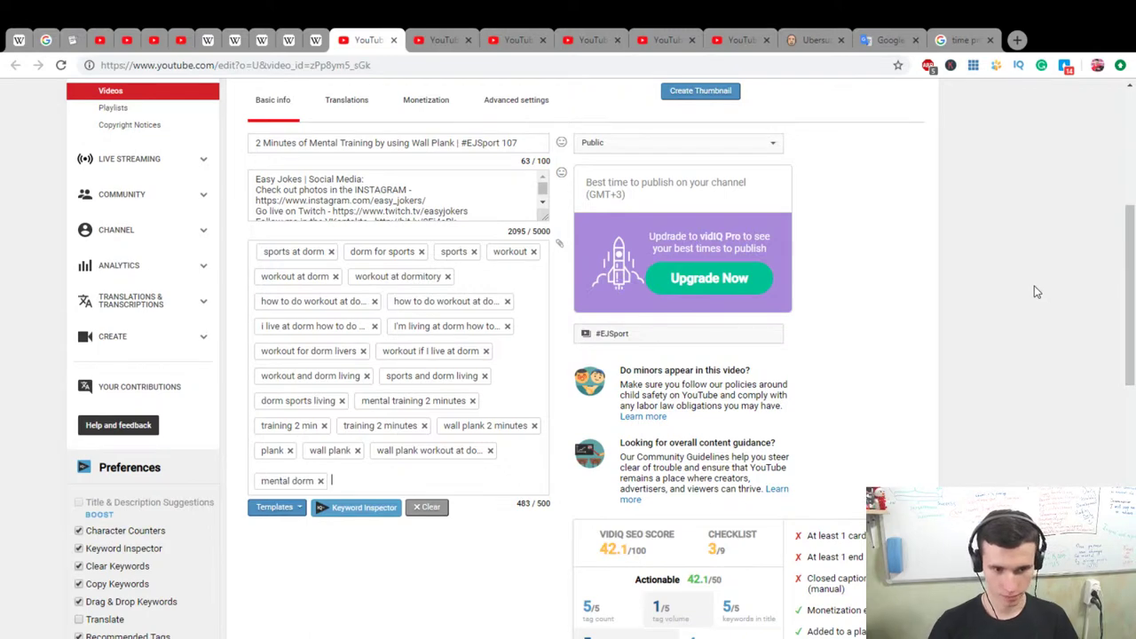
type("m")
key("Return")
scroll(971, 325, "up", 4)
left_click(876, 188)
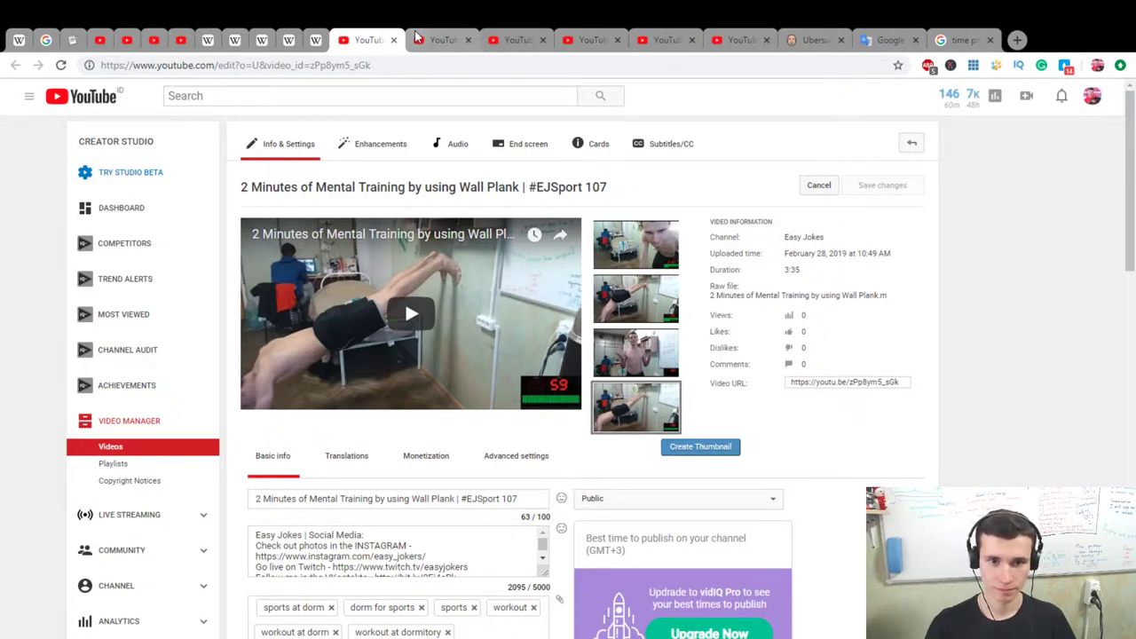
key("ctrl+w")
Add roommate tags 'roommate and dorm', 'dorm roommate' and 'russian dorm roommate' to the Sit Wall video
scroll(888, 377, "up", 2)
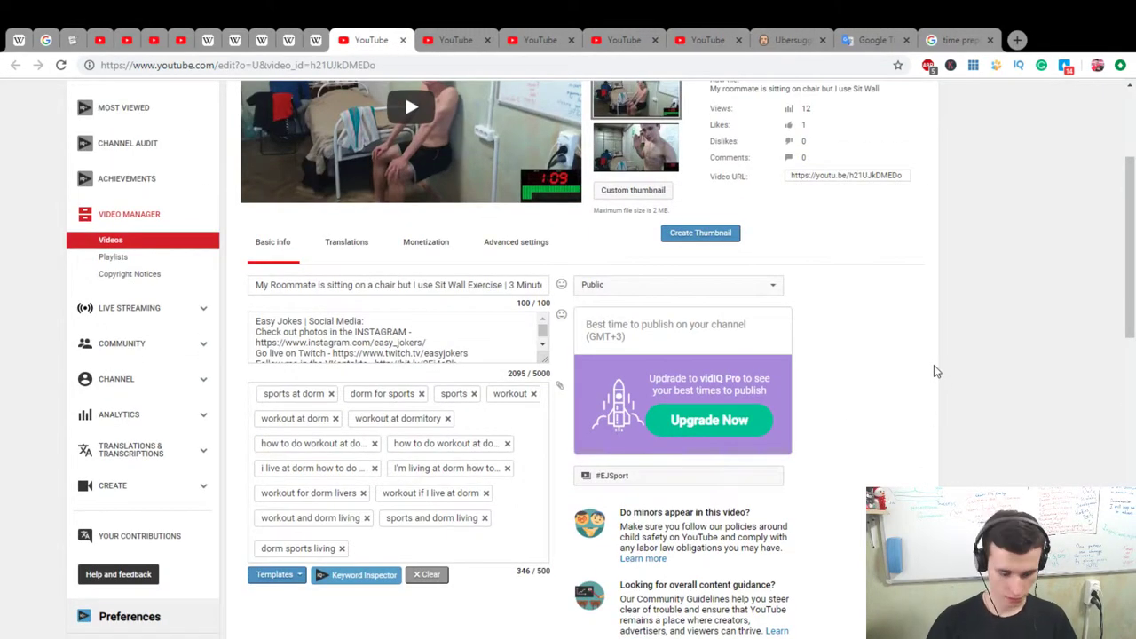
type("roommate")
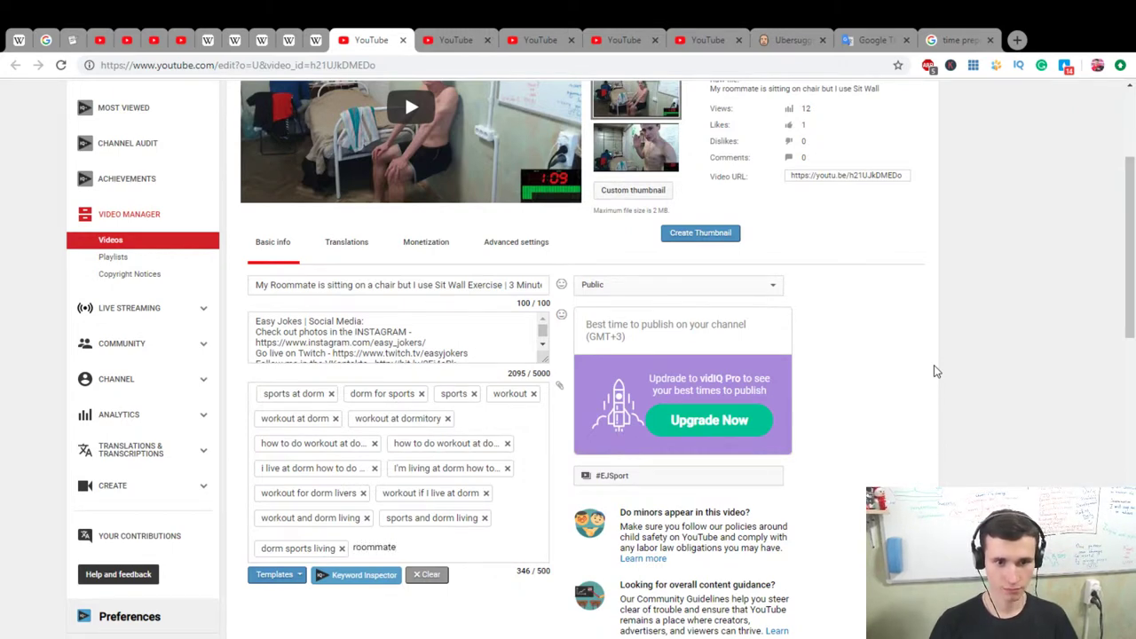
type(" and dorm")
key("Return")
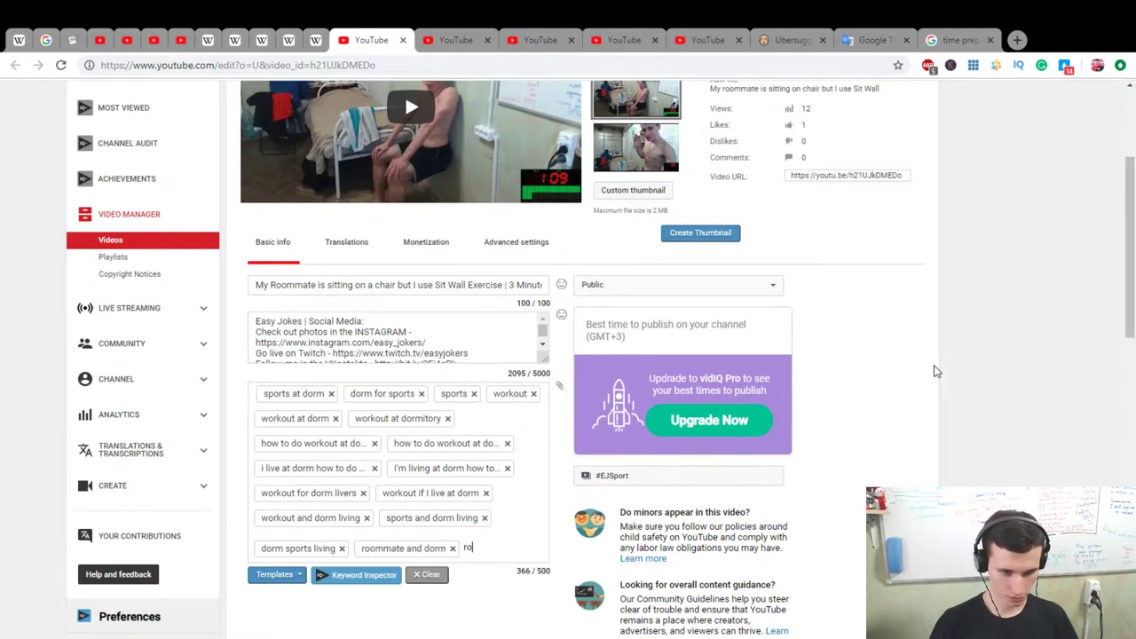
key("BackSpace")
key("BackSpace")
type("dorm roommate")
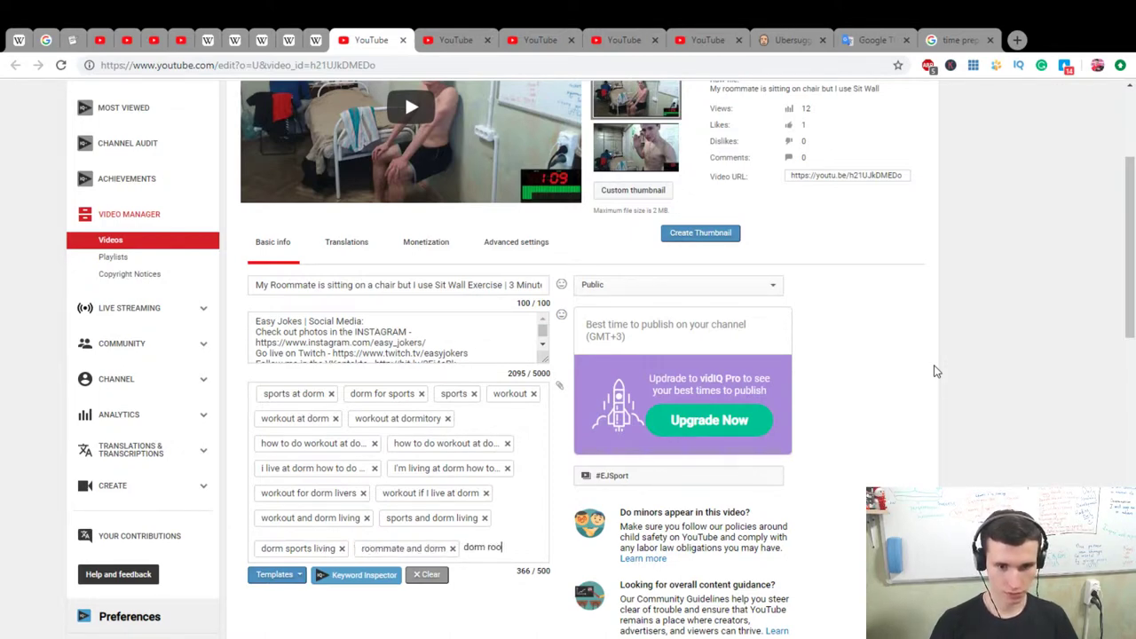
key("Return")
type("russian dorm roomm")
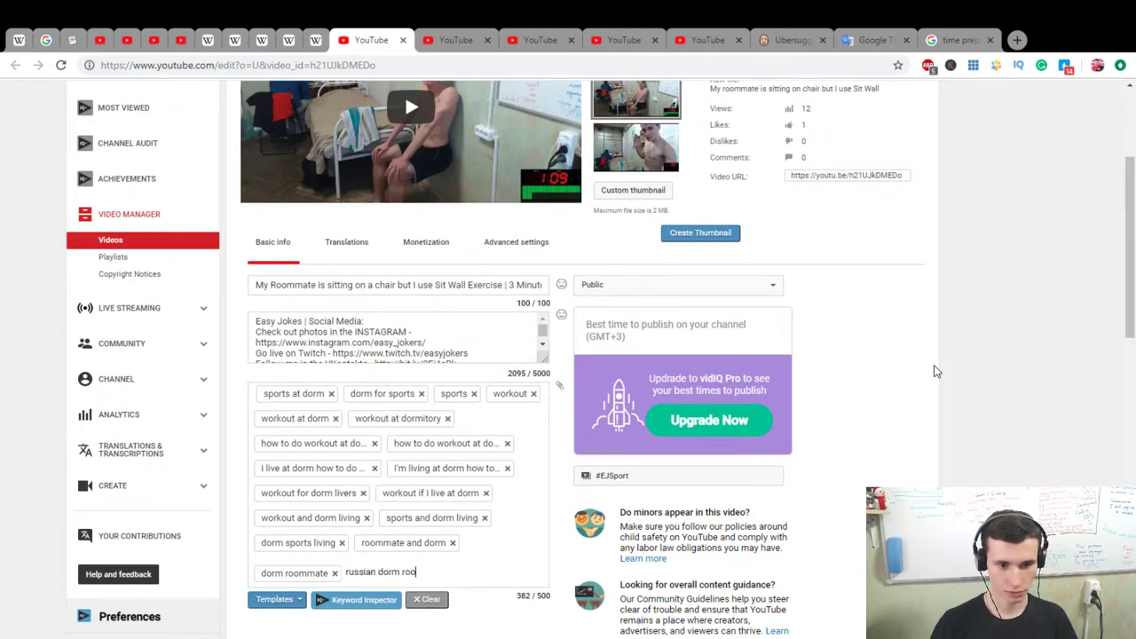
type("ate")
key("Return")
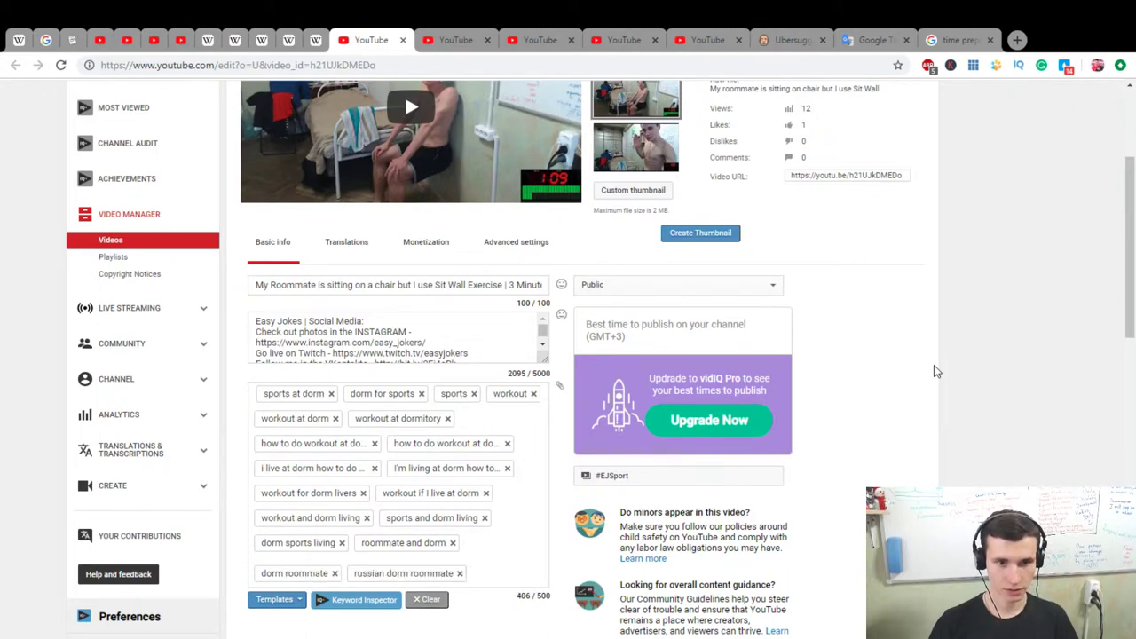
Add '3 minutes of practice', '3 minutes of daily sit wall', 'practice sit wall' and 'dorm', then save
type("3 minutes")
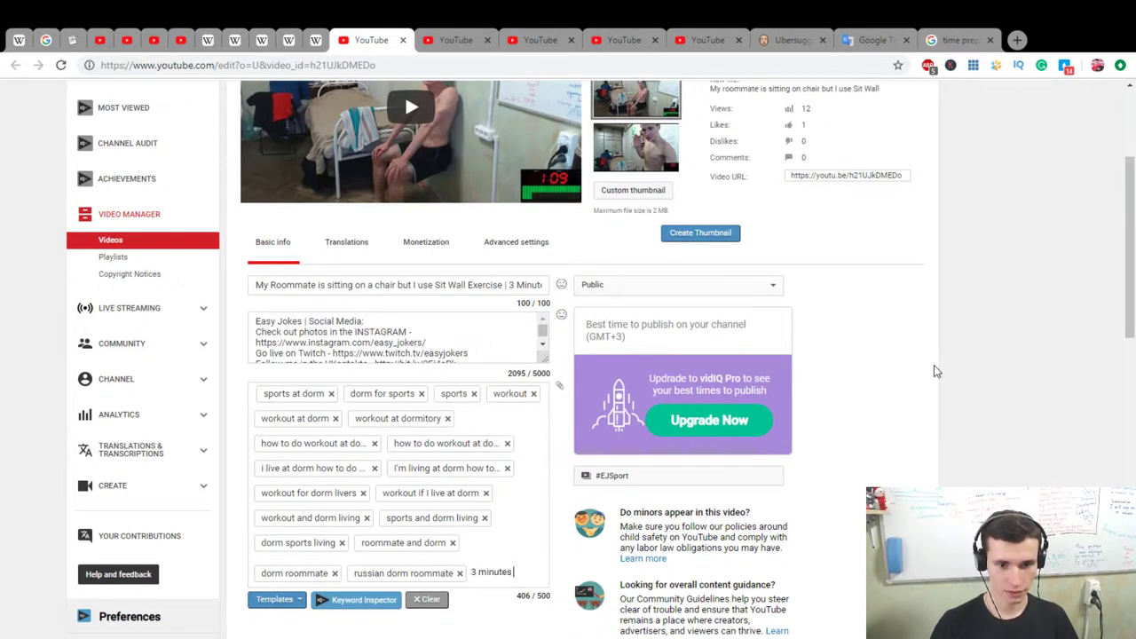
type(" of practice")
key("Return")
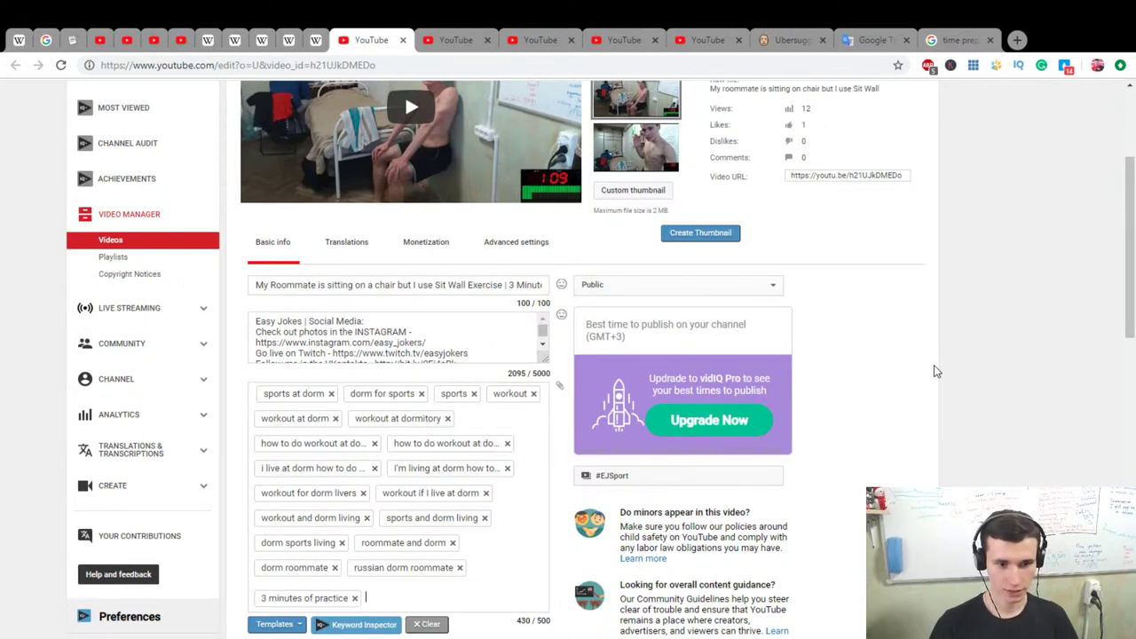
type("3 minutes of daily")
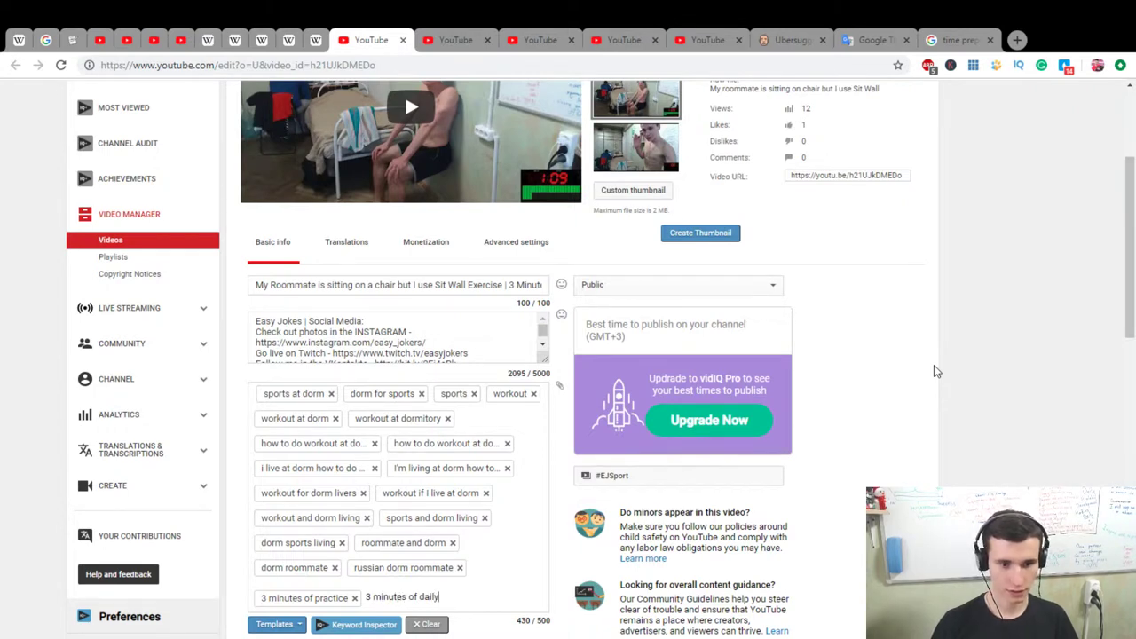
type(" sit wall practic")
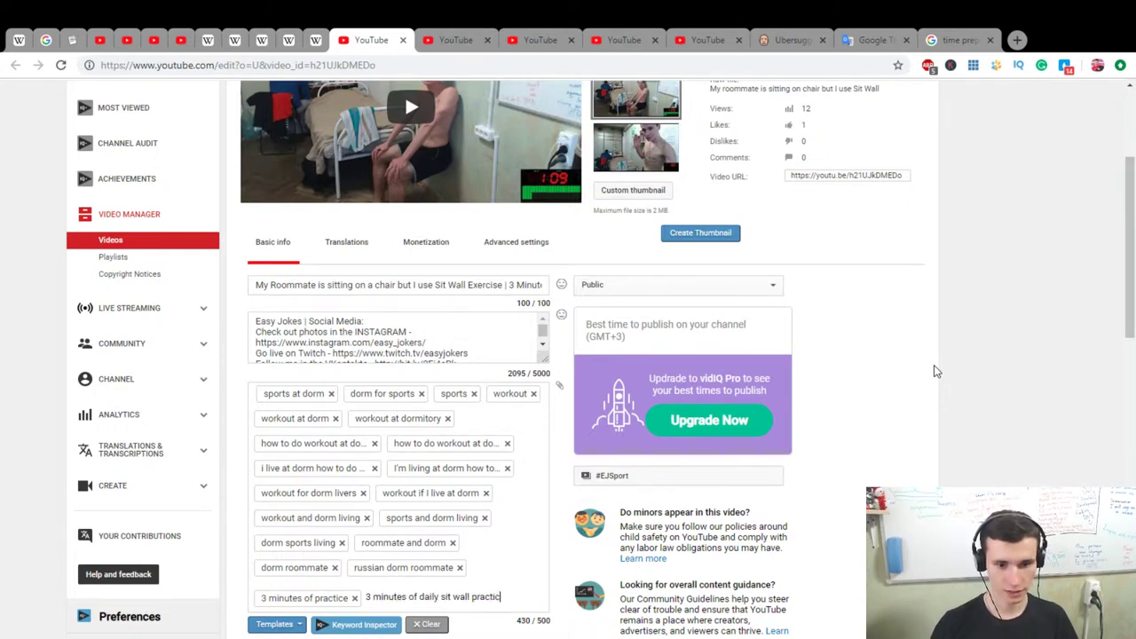
key("Return")
type("practice ")
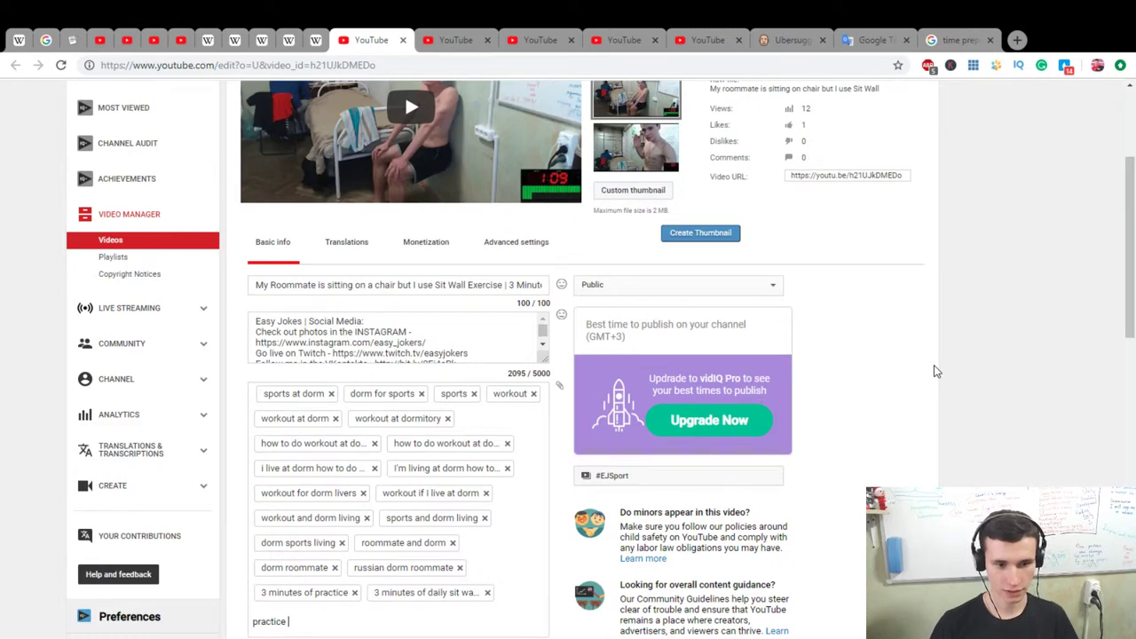
type("sit wall")
key("Return")
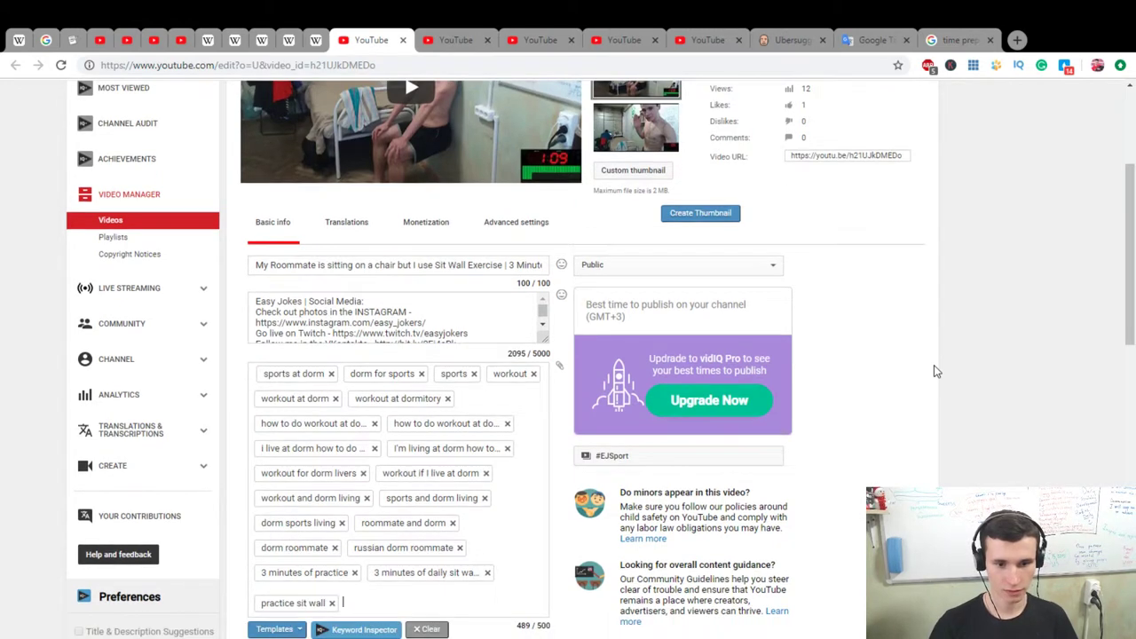
type("dorm")
key("Return")
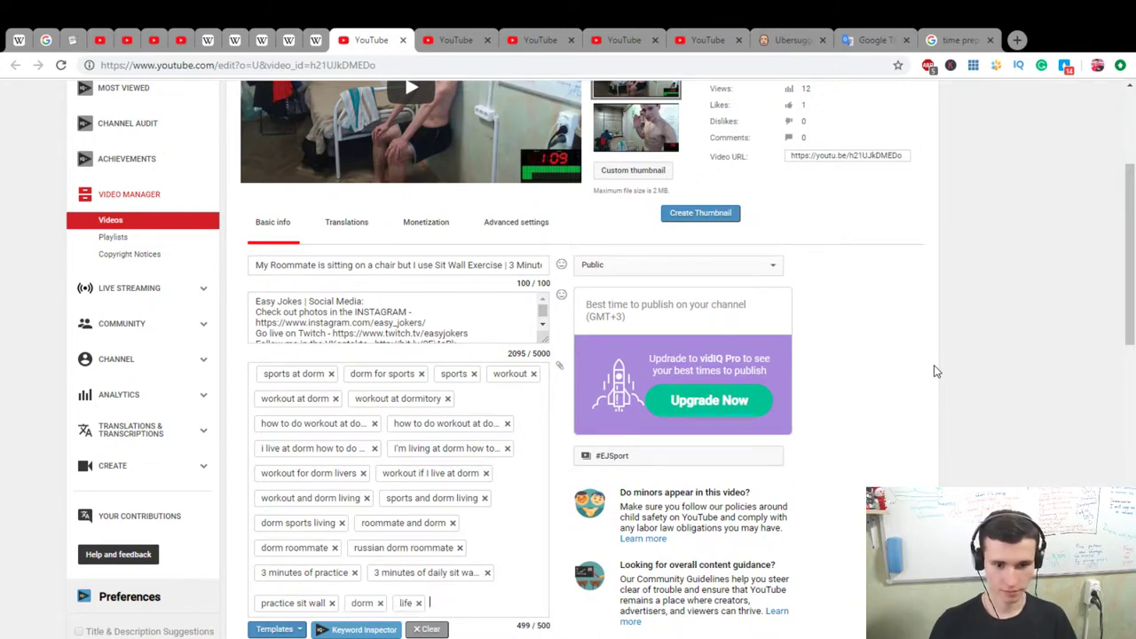
scroll(933, 365, "up", 3)
left_click(877, 189)
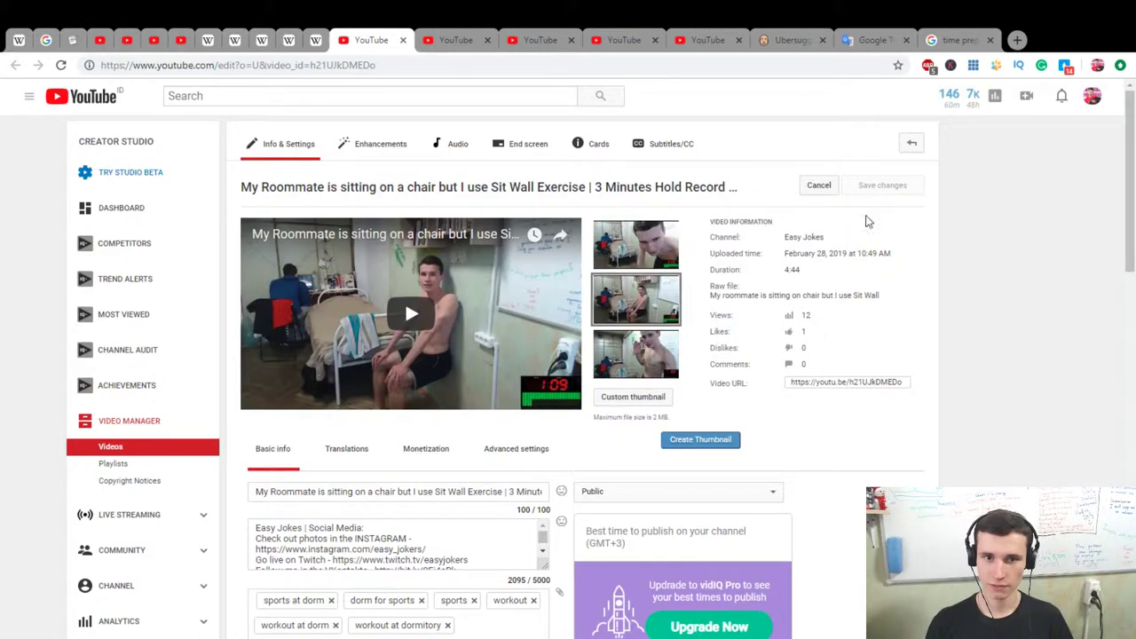
Close the previous video and tag the boxing video 'boxing practice', 'boxing practice at dorm', 'how to practice boxing at dorm'
left_click(402, 40)
scroll(969, 357, "up", 3)
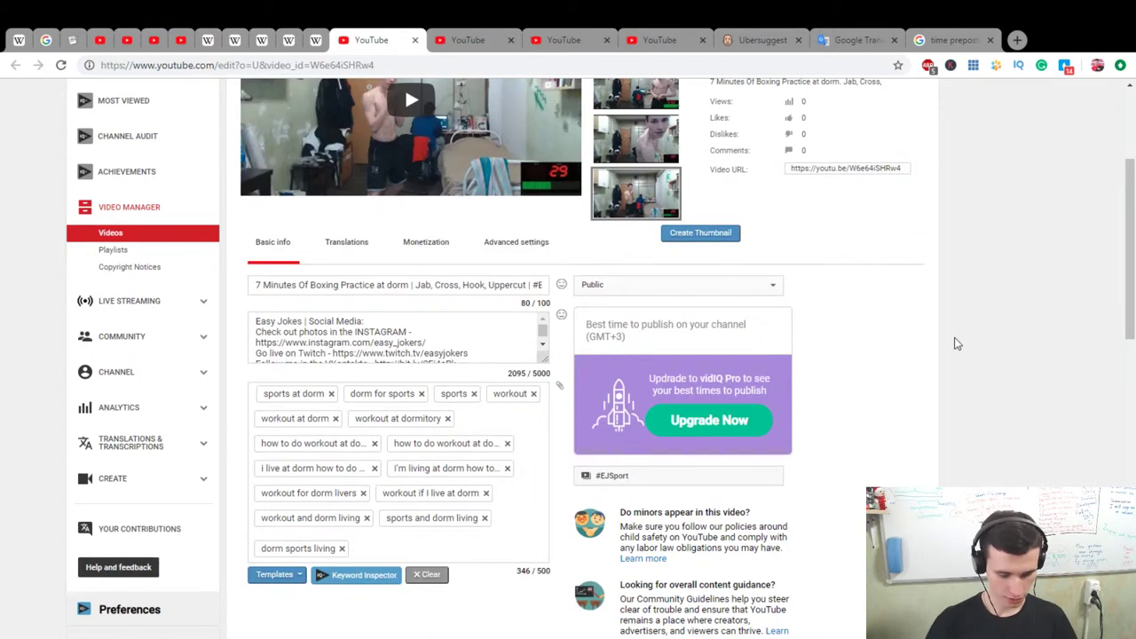
type("boxing practice")
key("Return")
type("boxing pr")
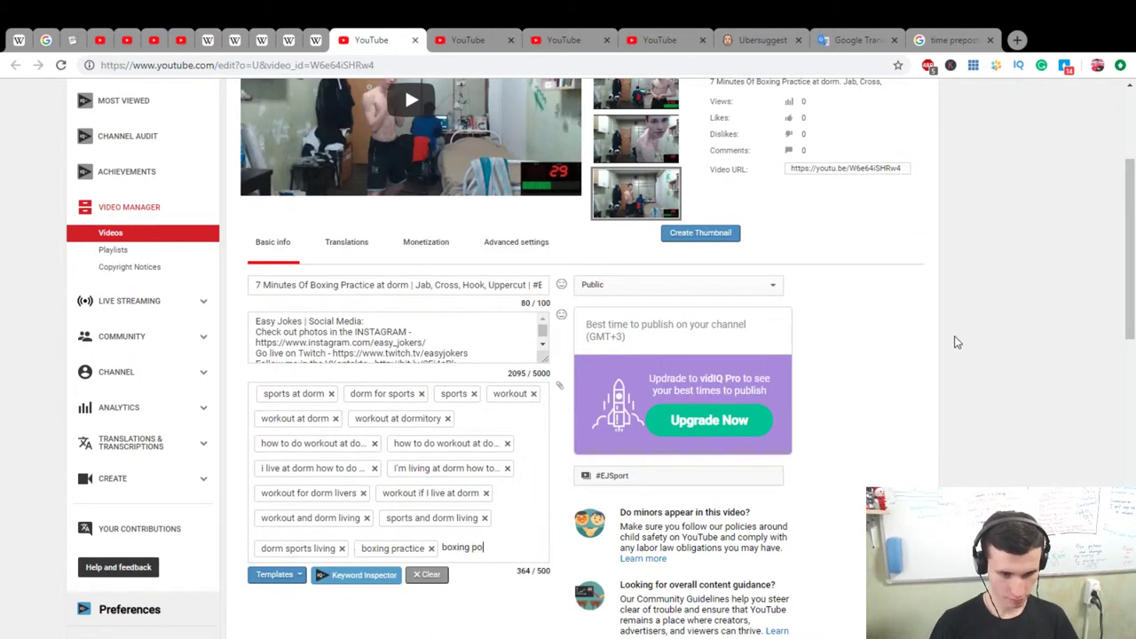
type("zt")
key("BackSpace")
key("BackSpace")
type("actice at dorm")
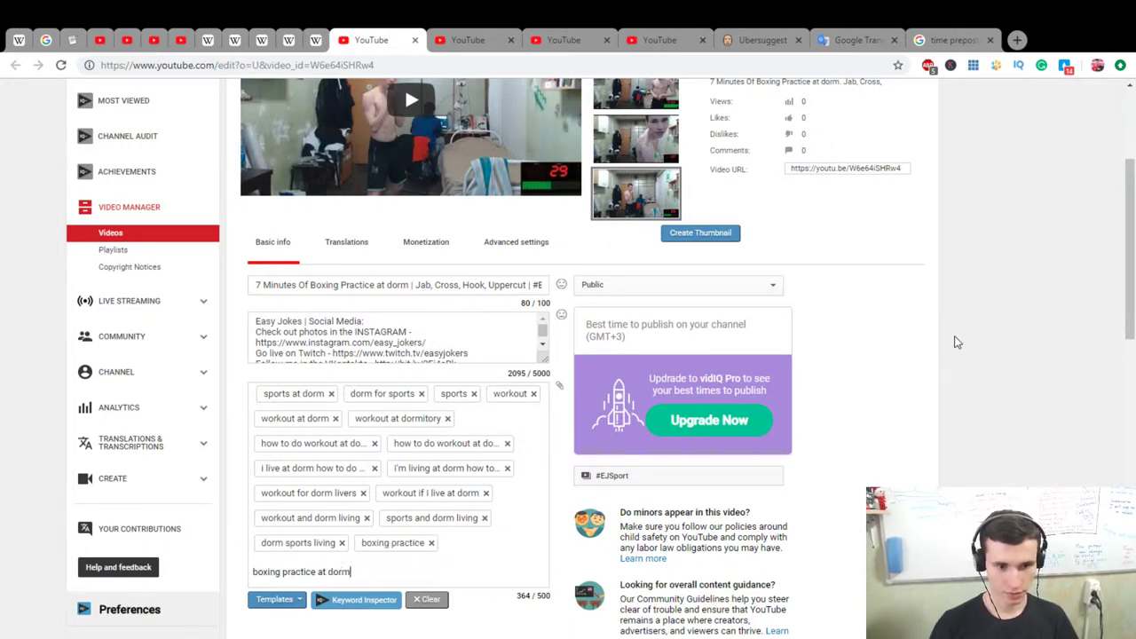
key("Return")
type("how to p")
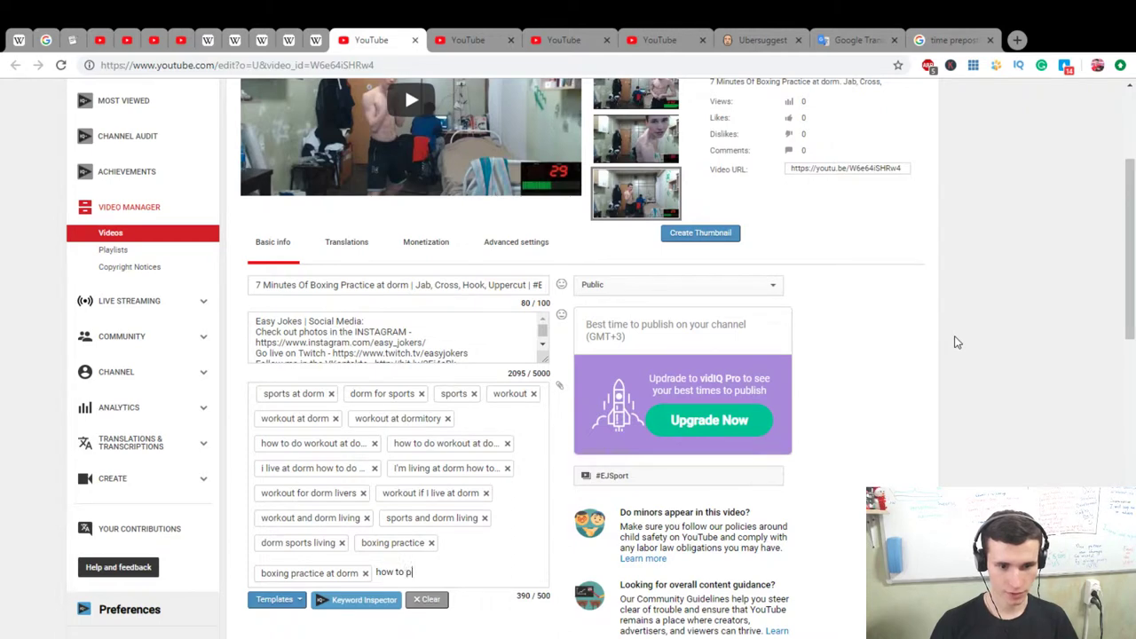
type("ractice boxi")
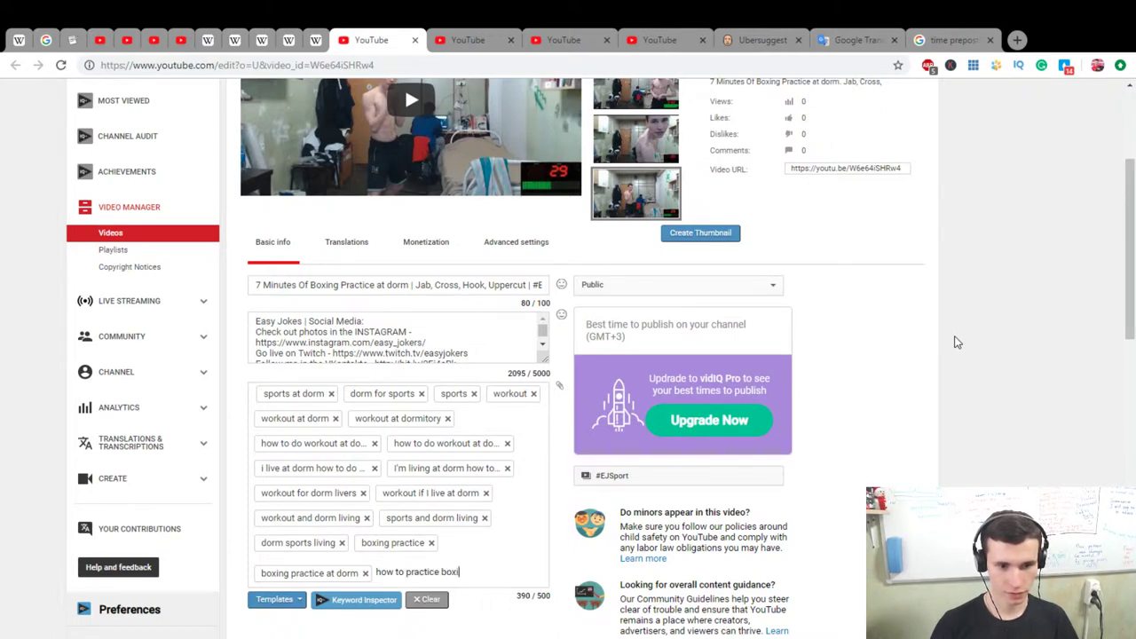
type("ng at dorm")
key("Return")
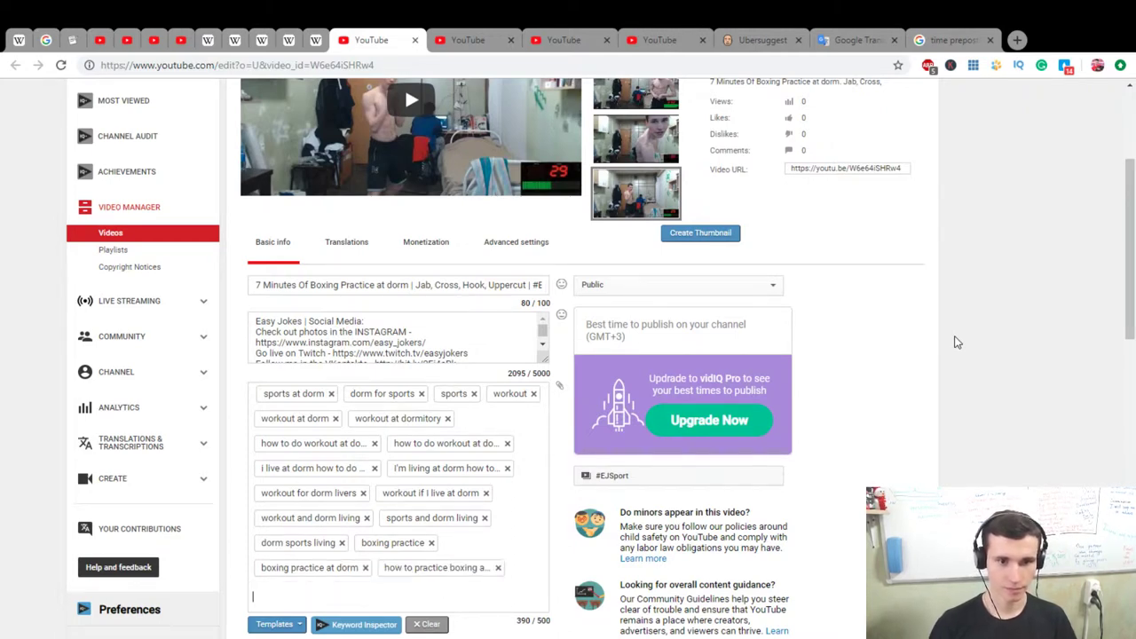
Add 'how to practice jab at dorm' and 'how to practice cross at dorm' tags
type("how to p")
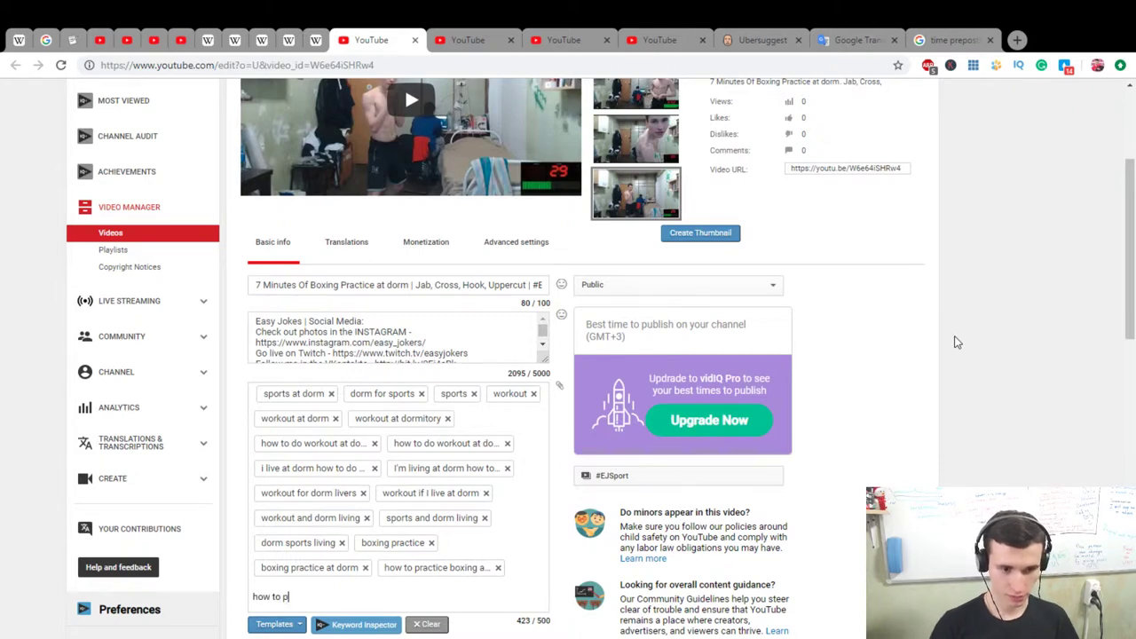
type("ractice jab a")
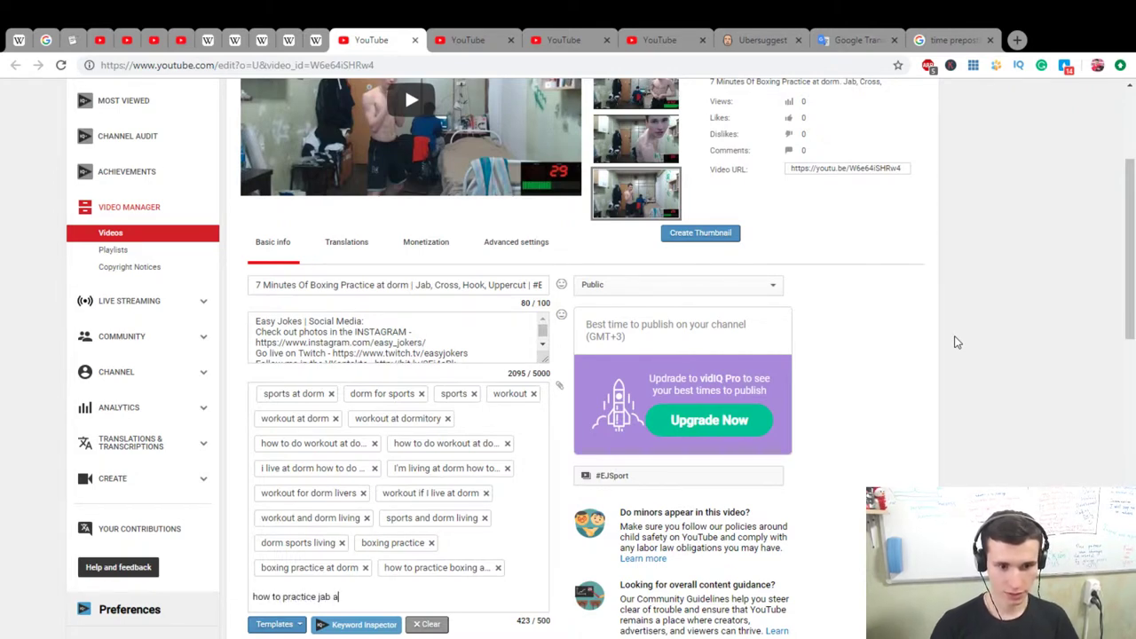
type("t dorm")
key("Return")
type("how to practice cro")
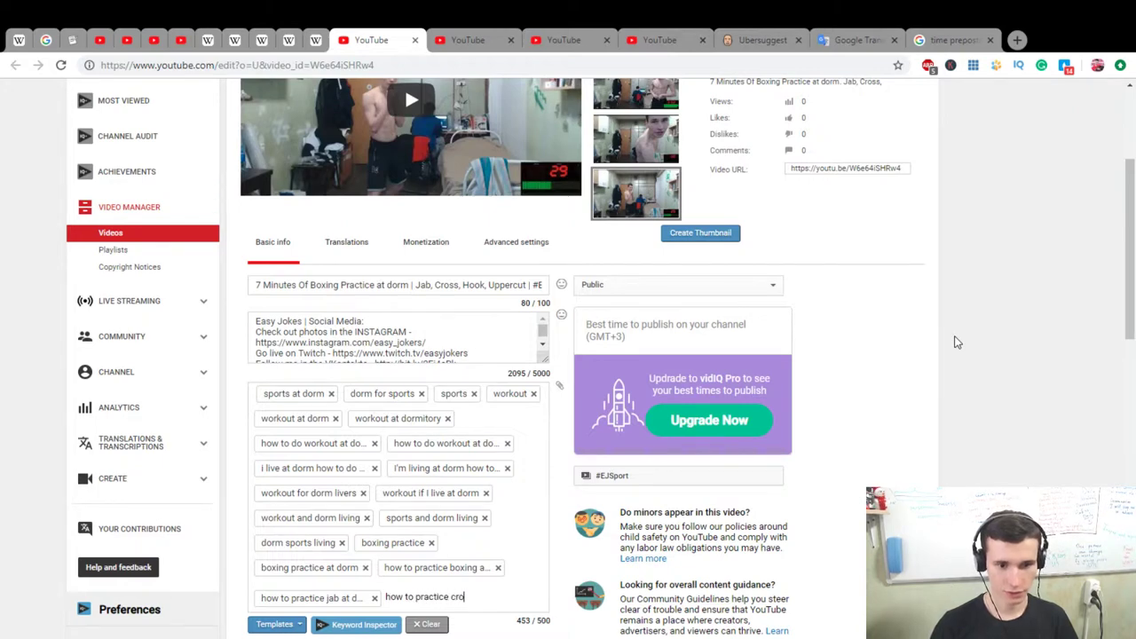
type("ss at dorm")
key("Return")
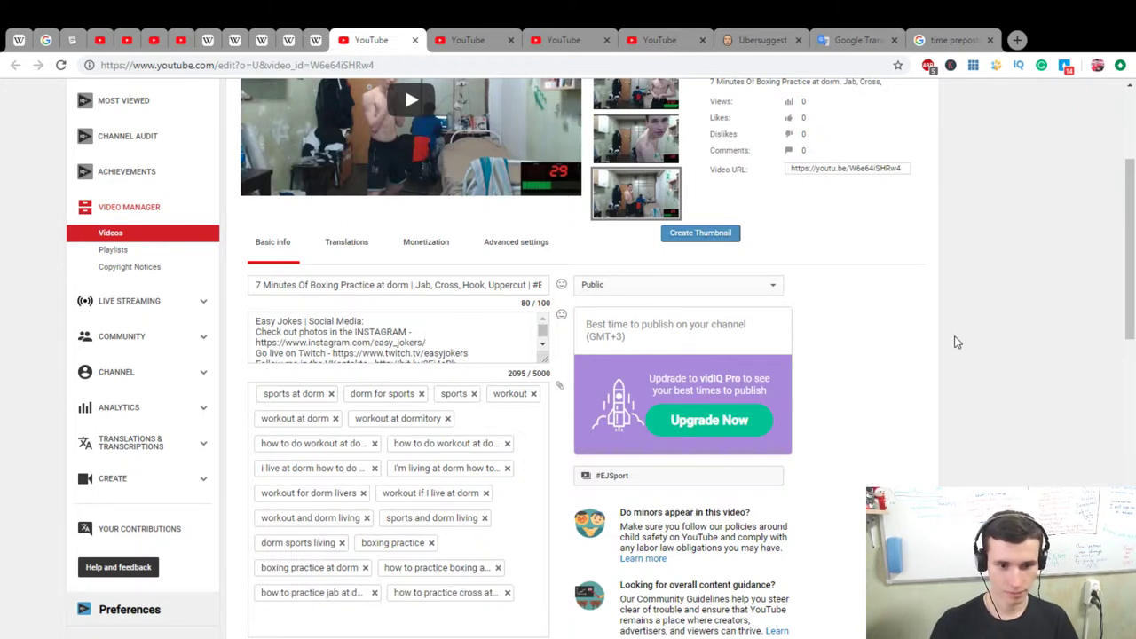
scroll(959, 341, "down", 3)
scroll(964, 337, "up", 3)
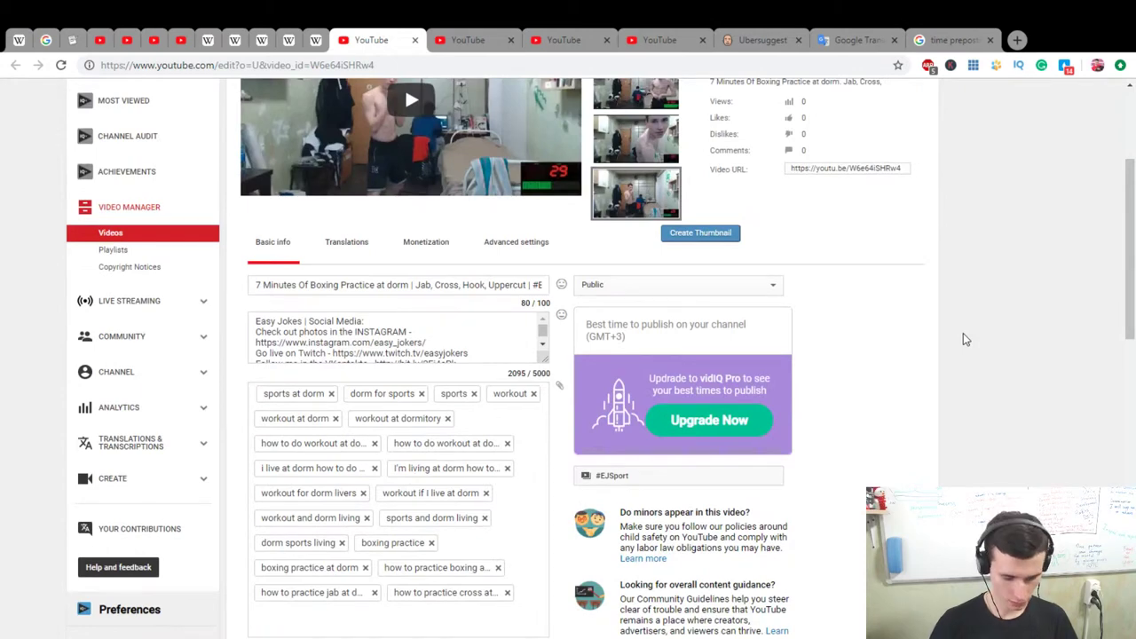
Add 'hook', 'punch' and 'jab' tags, save, and close the boxing video's page
type("hook")
key("Return")
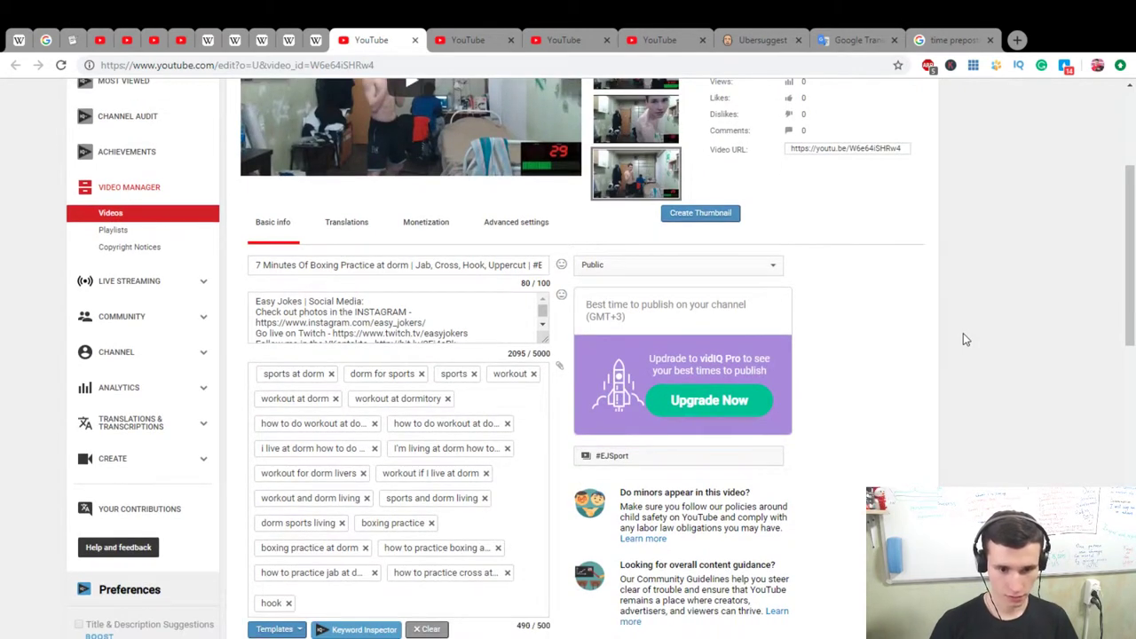
type("punch")
key("Return")
type("jab")
key("Return")
scroll(929, 360, "up", 3)
left_click(861, 192)
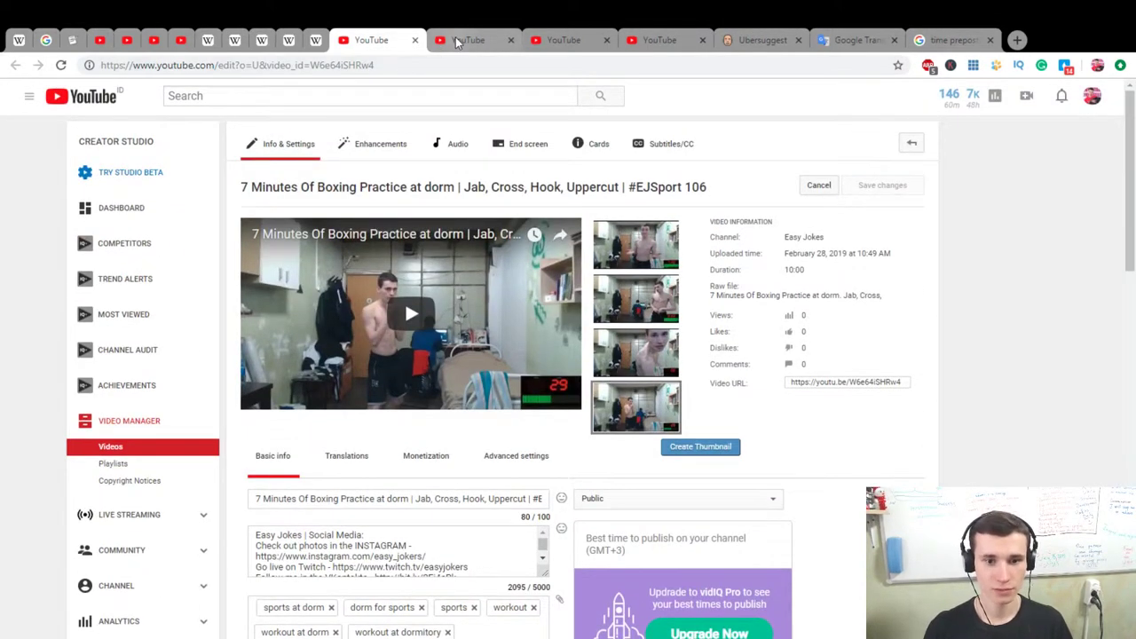
key("ctrl+w")
Tag the Foot Jab Kick video 'foot jab kick how to practice', 'practice kickboxing 5 minutes', '5 minutes kickboxing sweat workout'
scroll(954, 429, "up", 3)
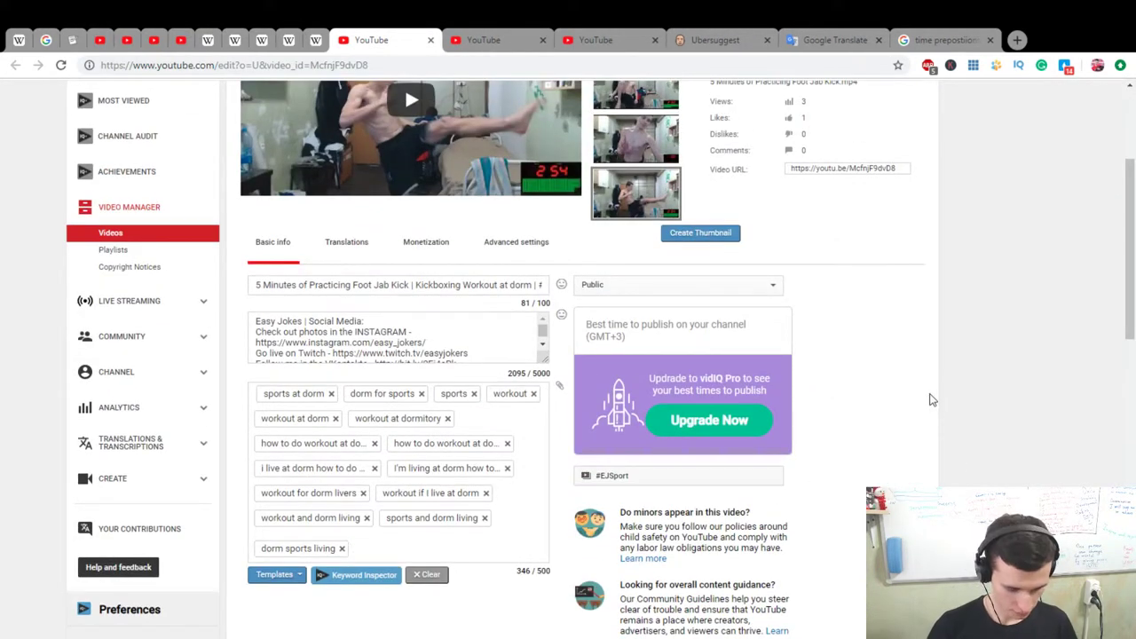
type("foot jab kick how to practice")
key("Return")
type("practice ")
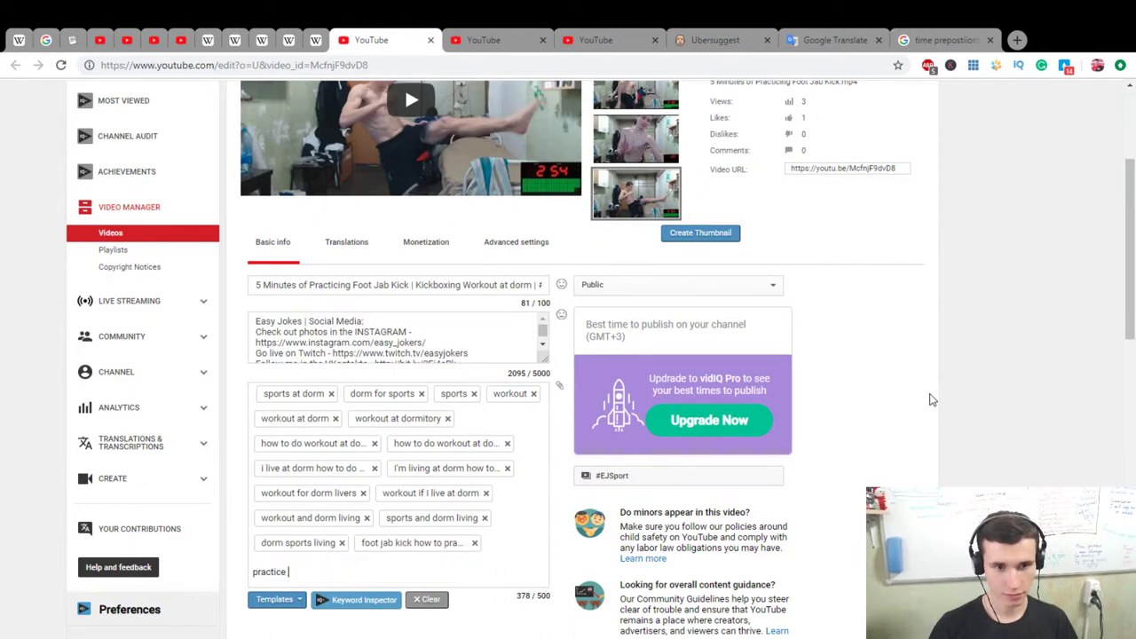
type("kickboxing")
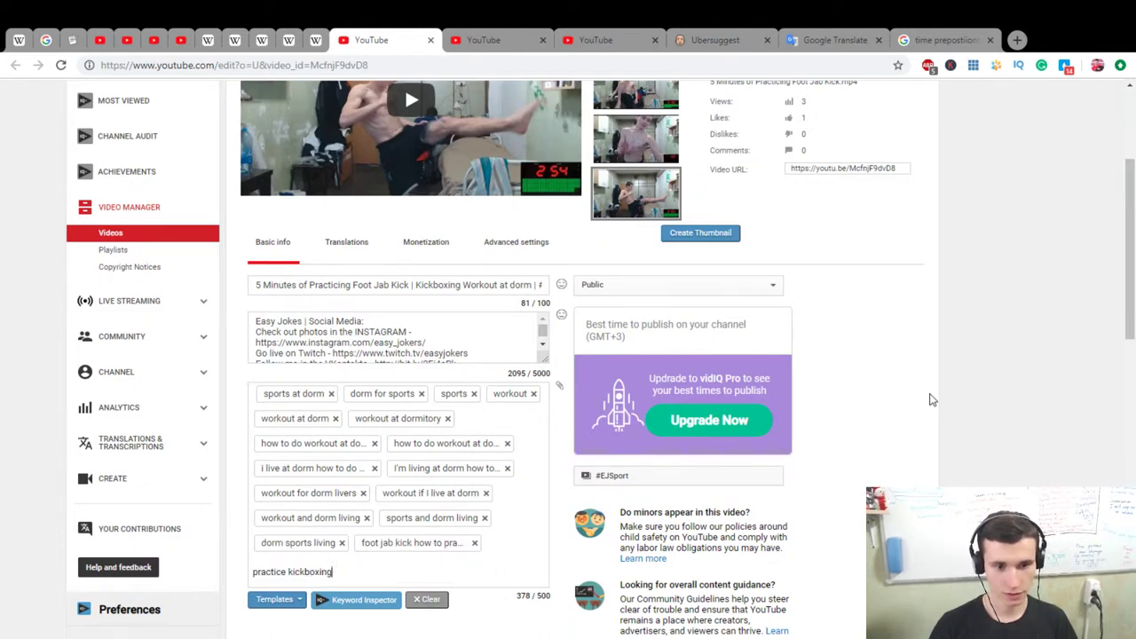
type(" 5 minutes")
key("Return")
type("5 minutes ki")
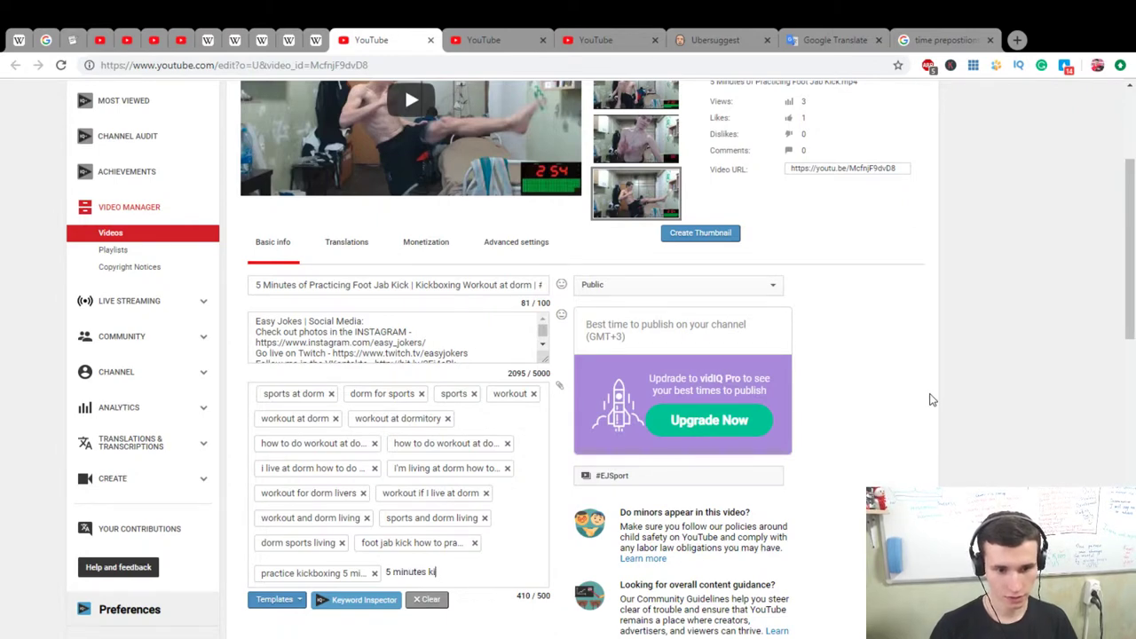
type("ckboxing swe")
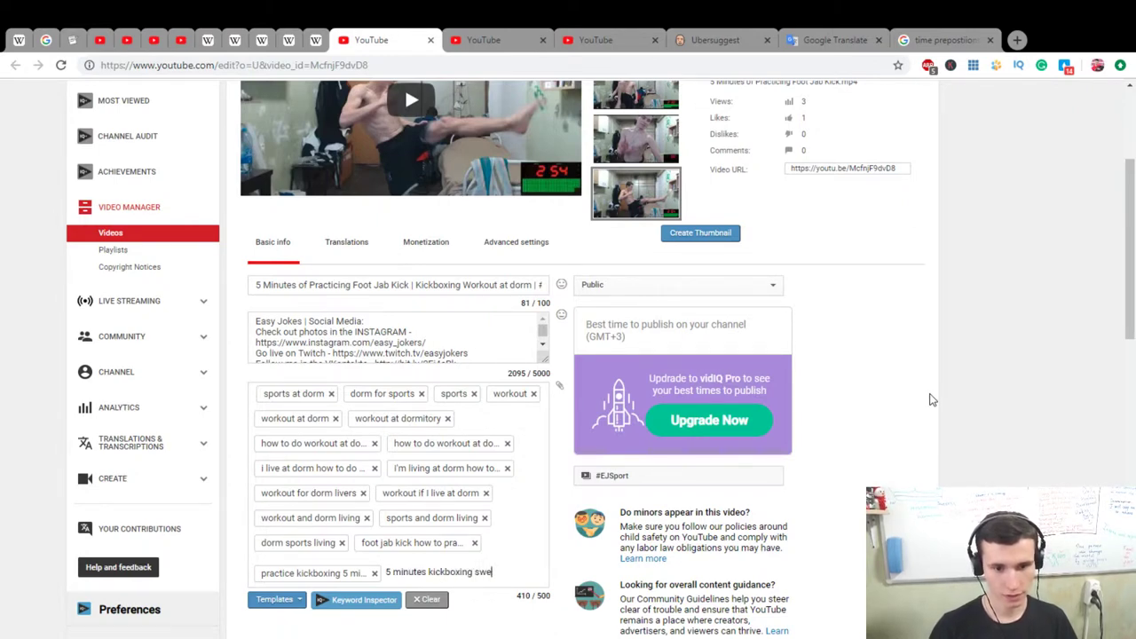
type("at worko")
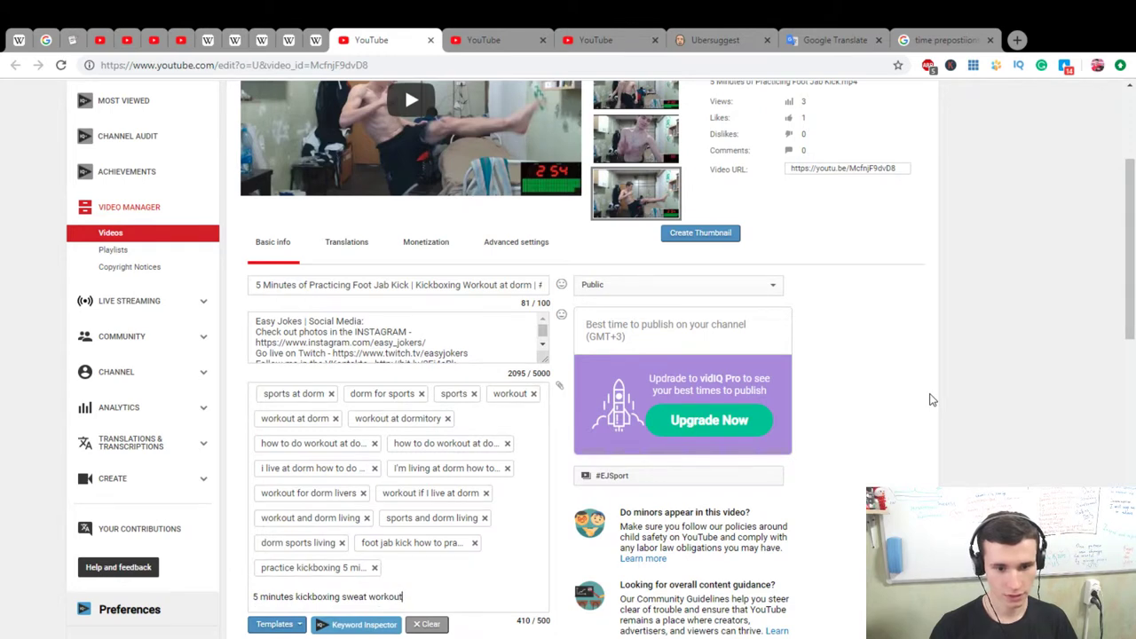
type("ut")
key("Return")
Add '5 min kickboxing', 'kickboxing at dorm' and 'kickboxing' tags, then save
type("5 min kickboxing")
key("Return")
type("kickboxing at dorm")
key("Return")
type("kickboxing")
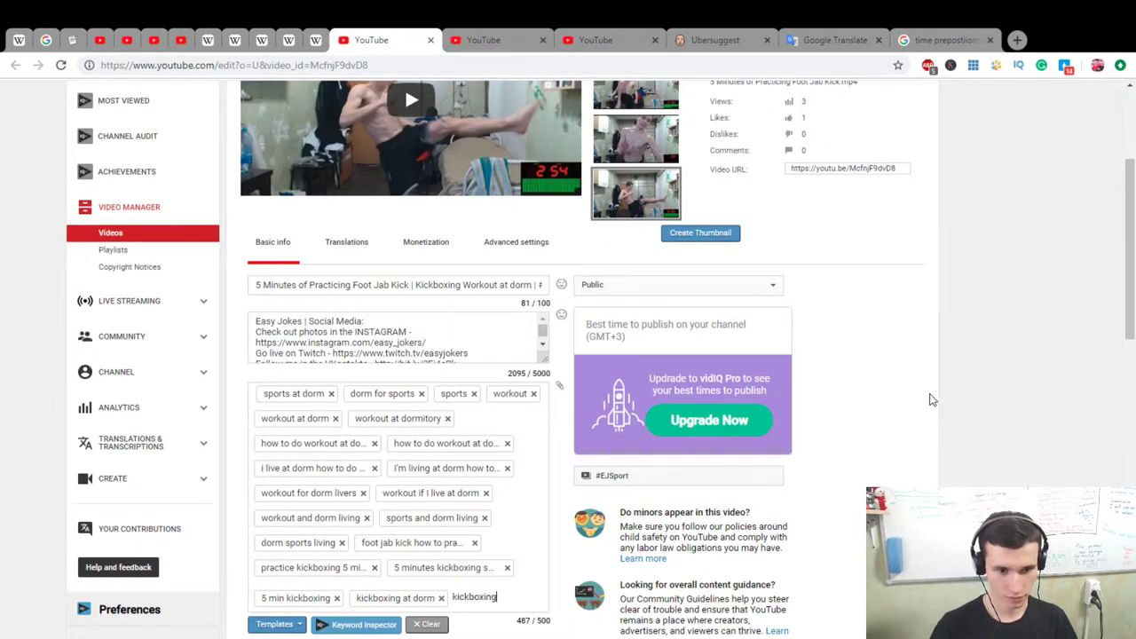
key("Return")
scroll(930, 398, "down", 3)
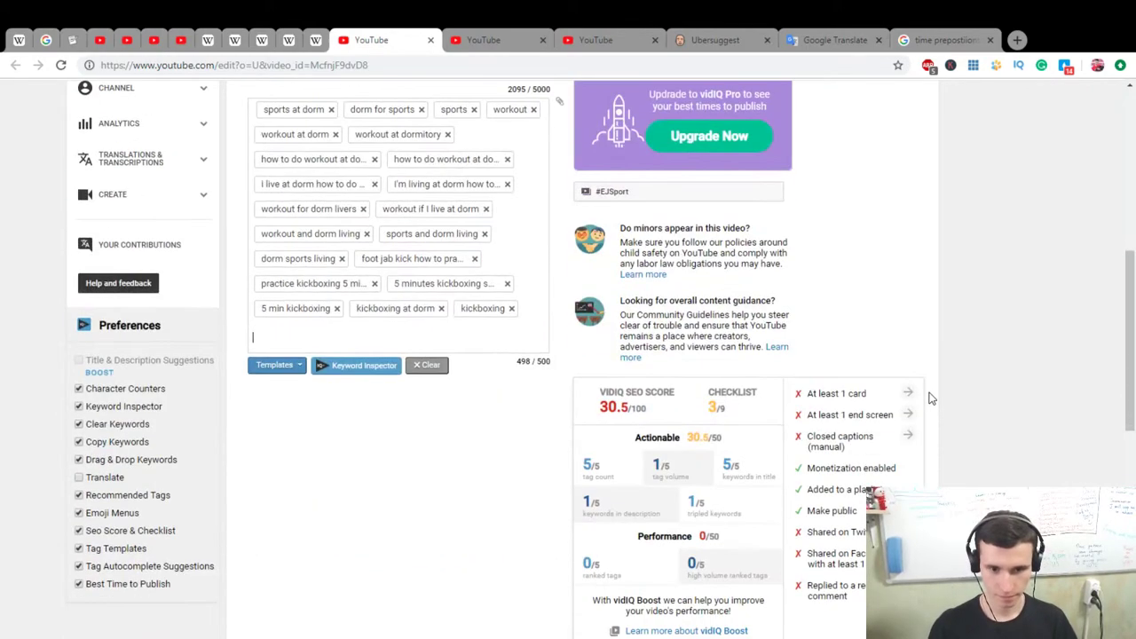
scroll(930, 398, "up", 6)
left_click(861, 183)
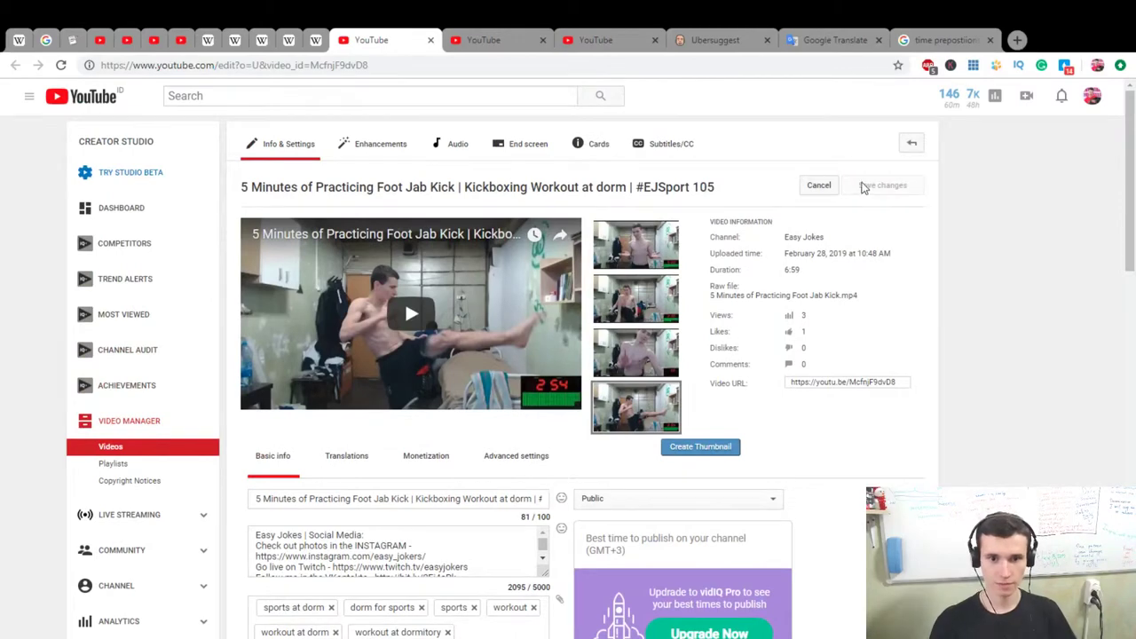
Close the Foot Jab Kick page and tag the 20-minute video 'workout at dorm 20 min', 'workout in public', and similar
left_click(504, 38)
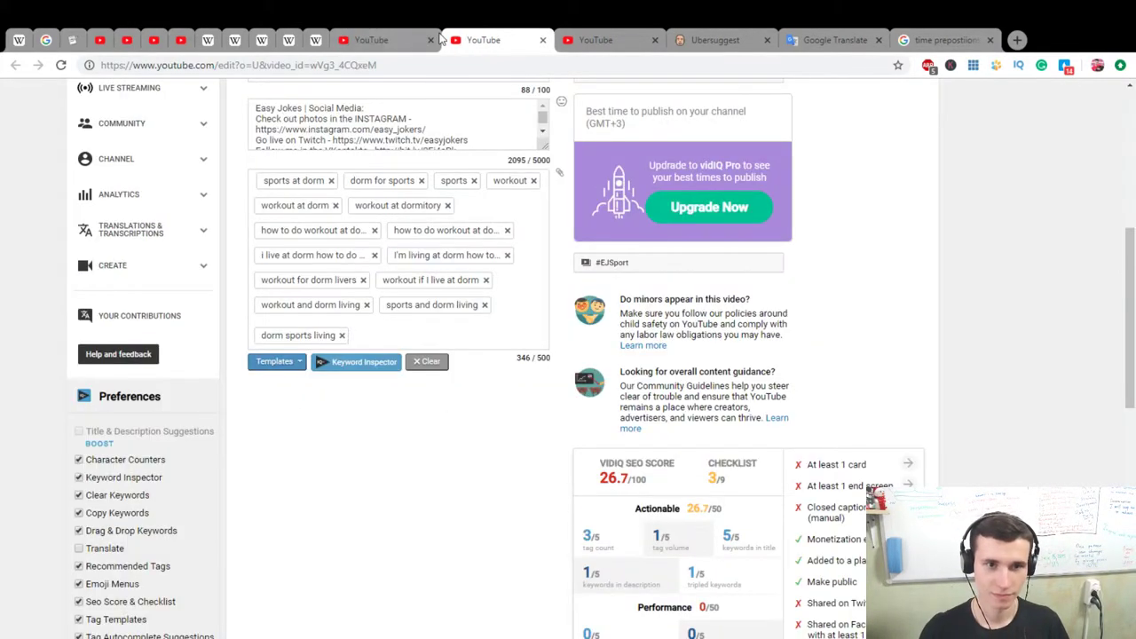
key("ctrl+w")
scroll(875, 246, "up", 2)
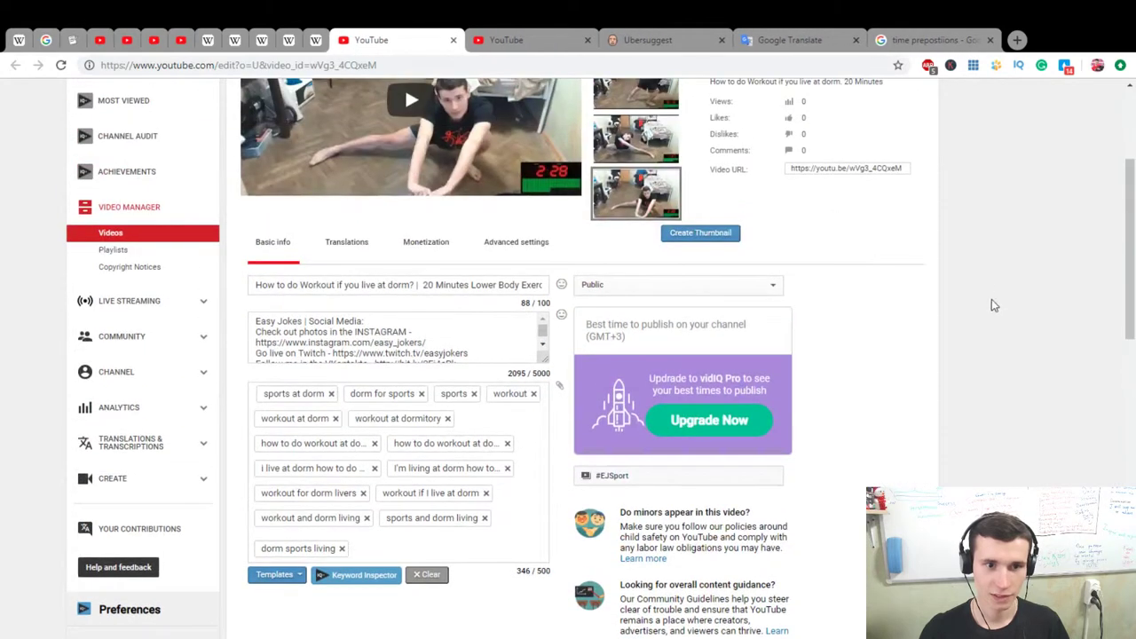
type("wo")
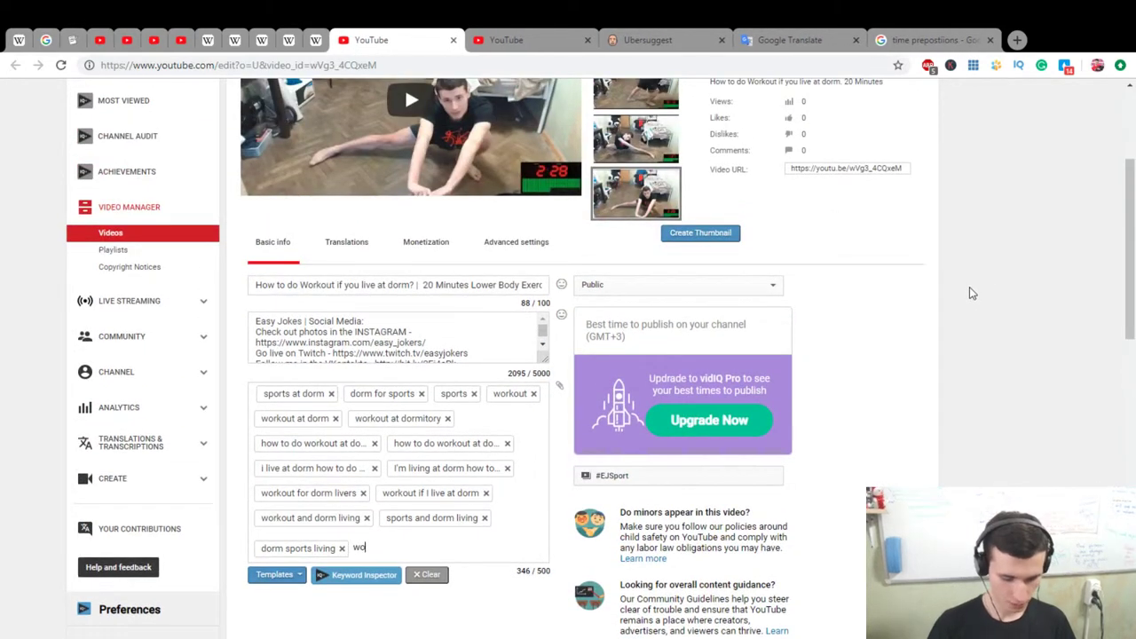
type("rkout at dorm ")
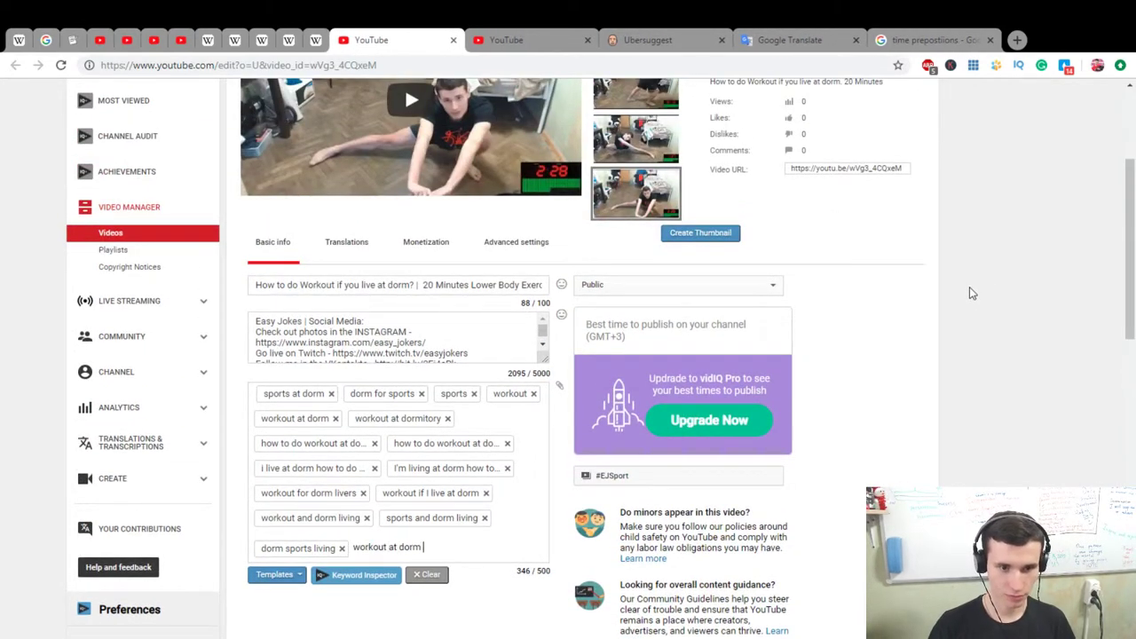
type("20 min")
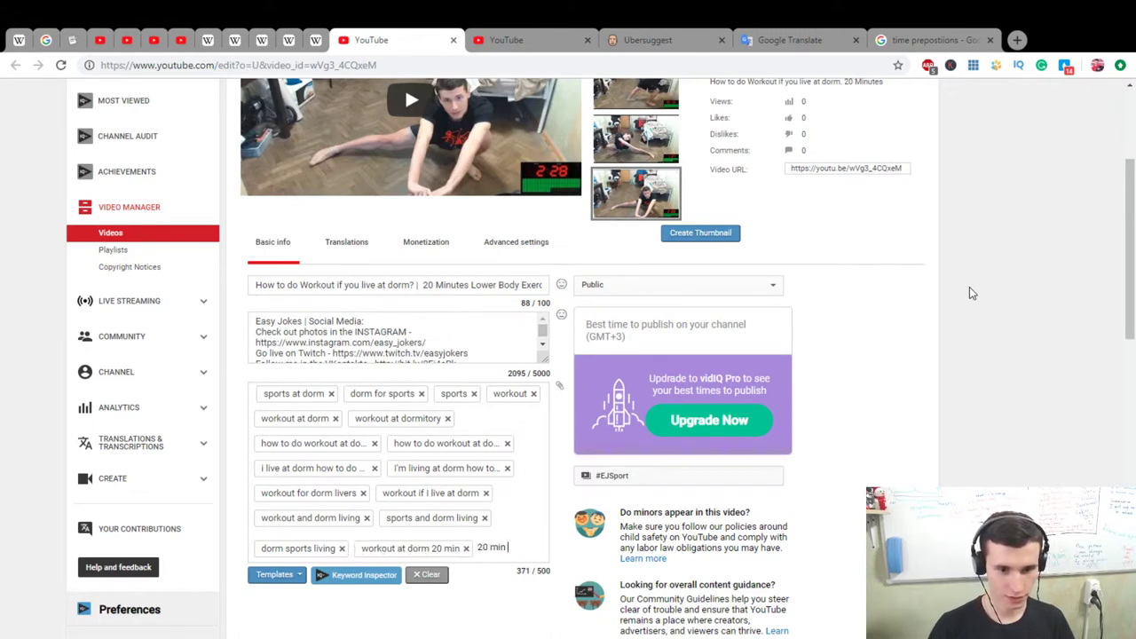
type(", 20 min of workout, 20 ")
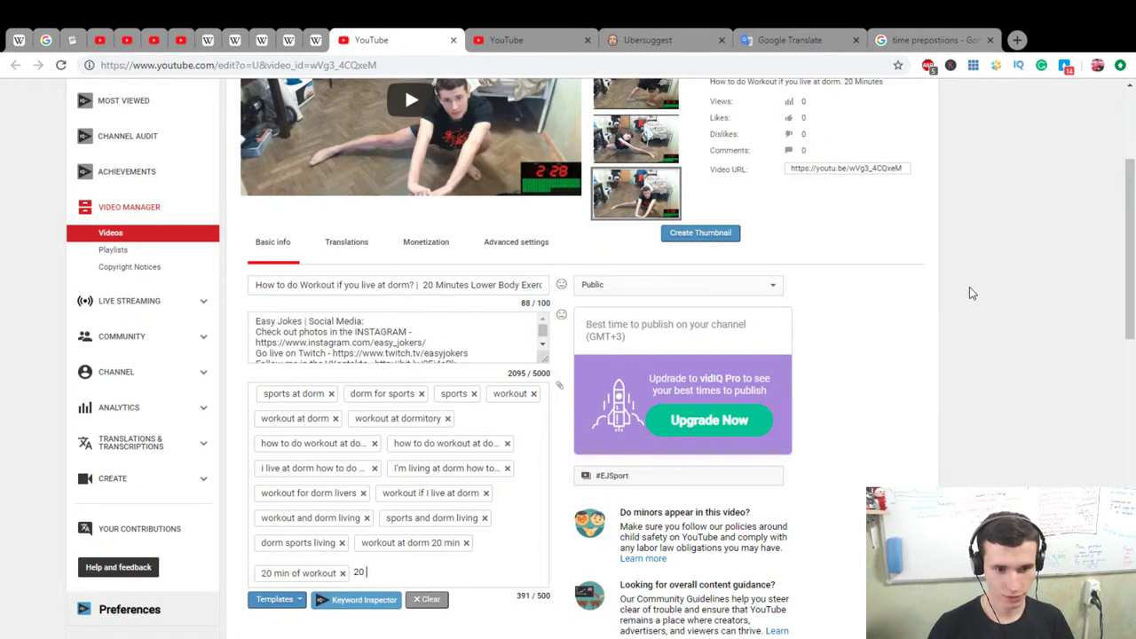
type("min of daily worjko")
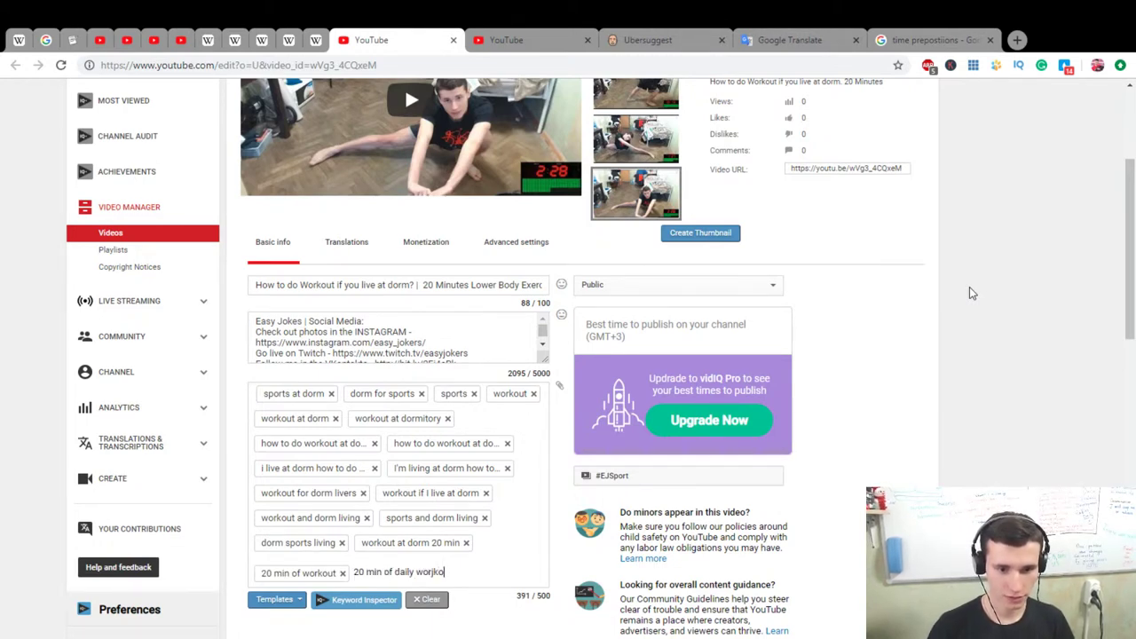
type("kout, how to do")
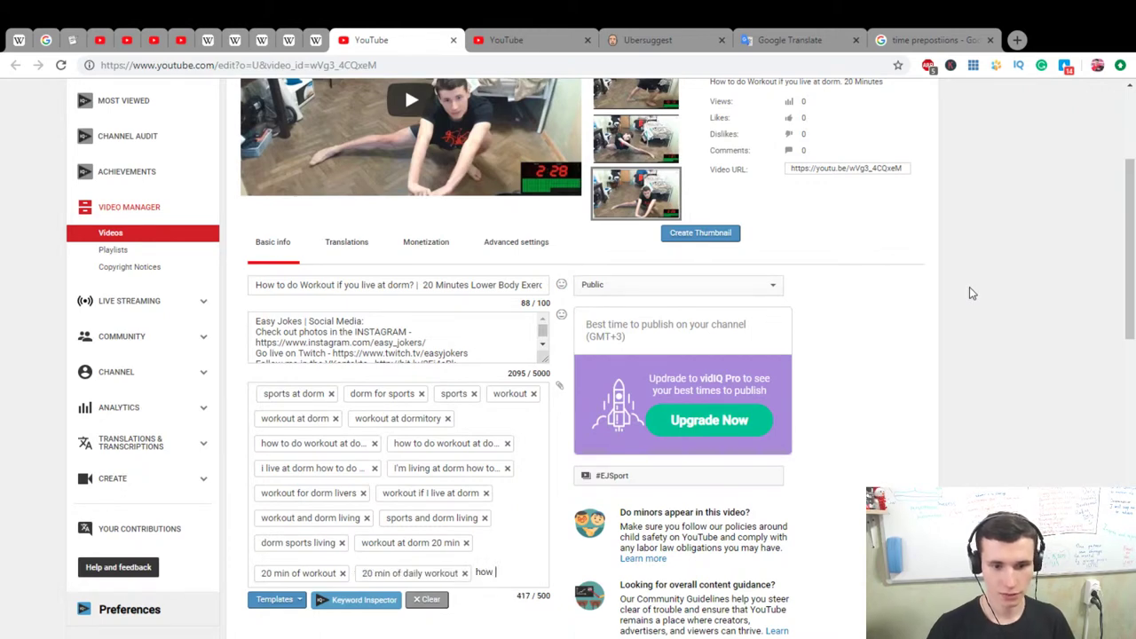
type(" 20 min workout,")
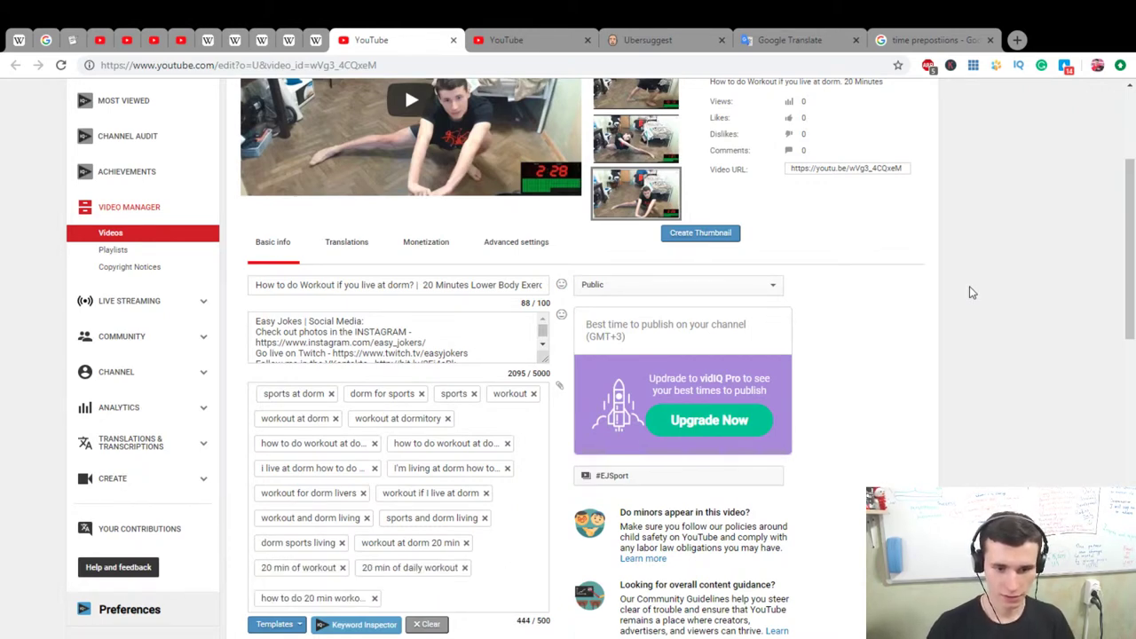
type("how to do 20 min workout at d")
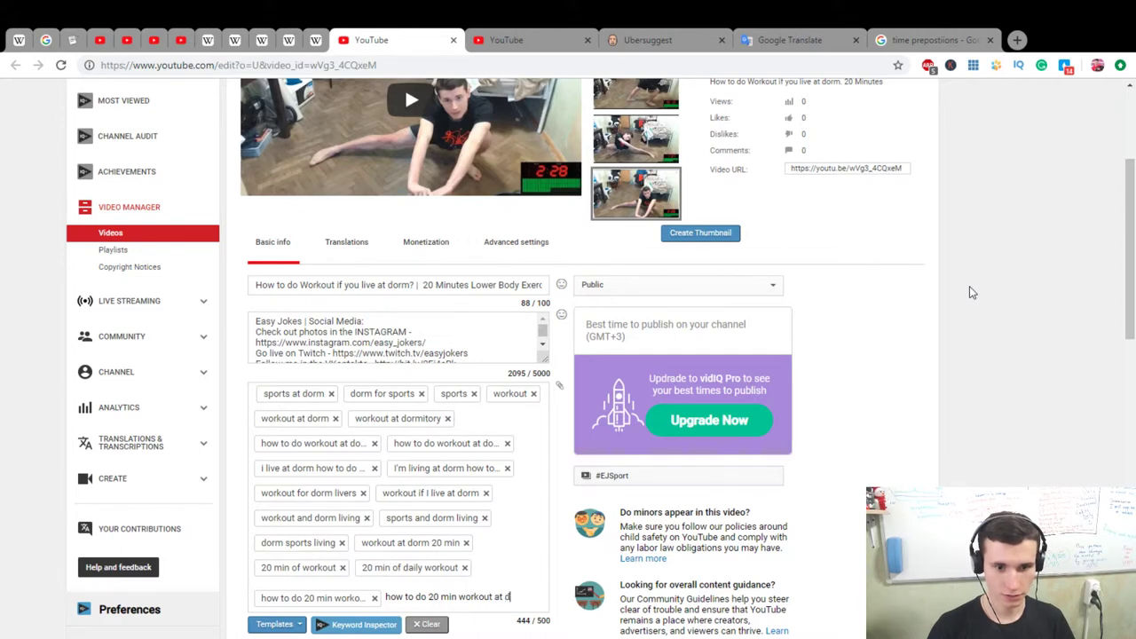
key("Return")
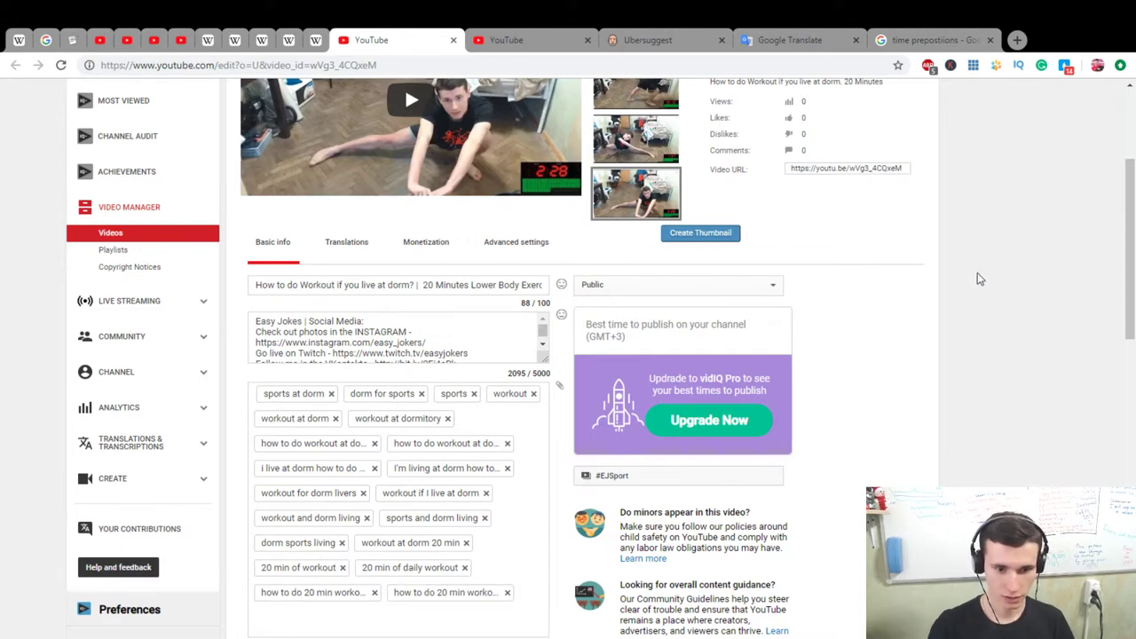
scroll(1001, 274, "down", 2)
type("workout in public")
key("Return")
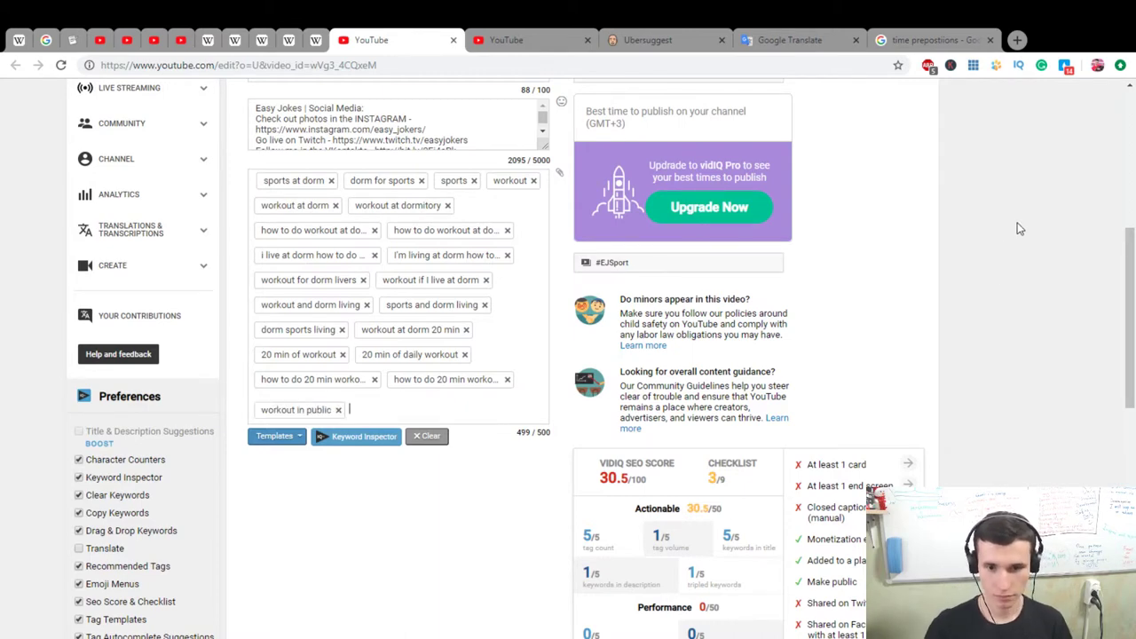
Save the 20-minute workout video's tags and close the extra tab to reach the Upper Body video
scroll(1006, 233, "up", 3)
left_click(882, 114)
left_click(511, 37)
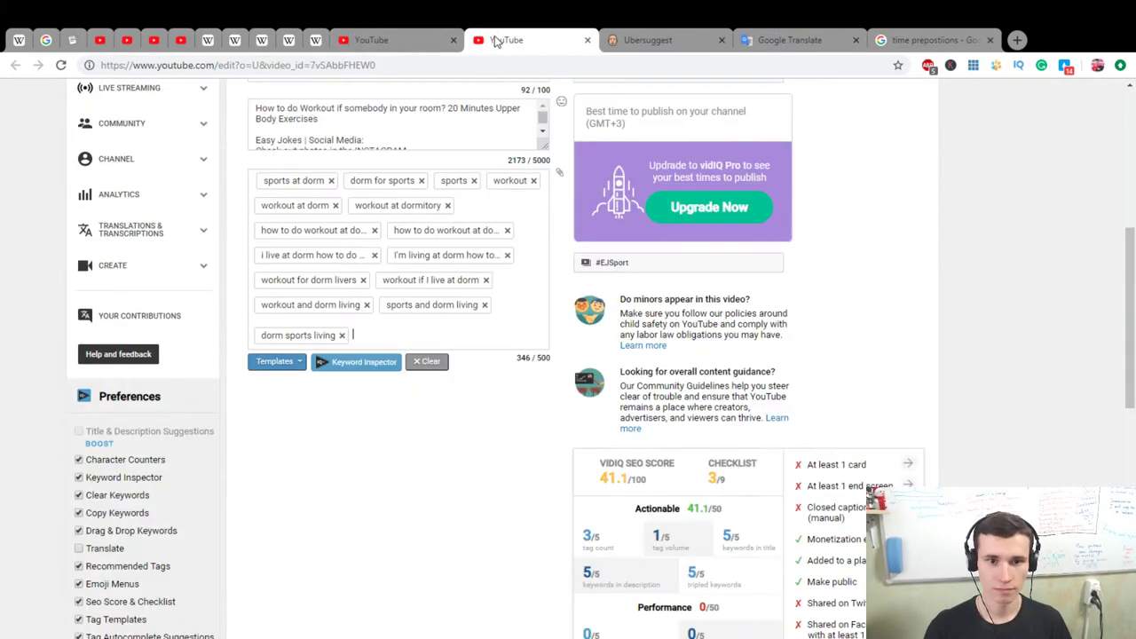
scroll(964, 360, "up", 2)
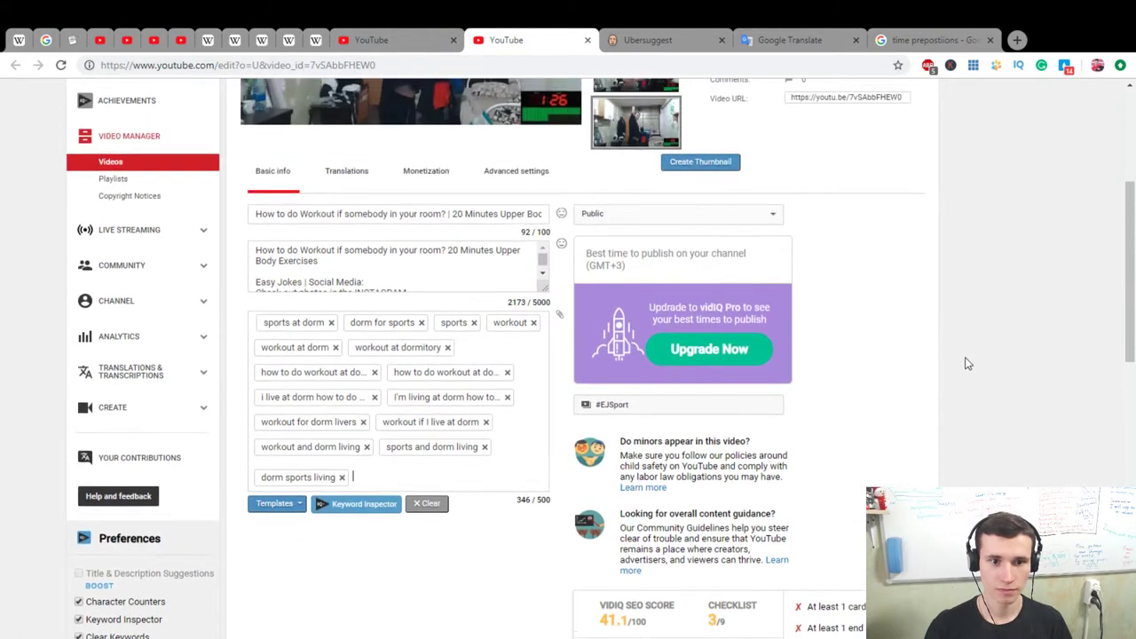
key("ctrl+w")
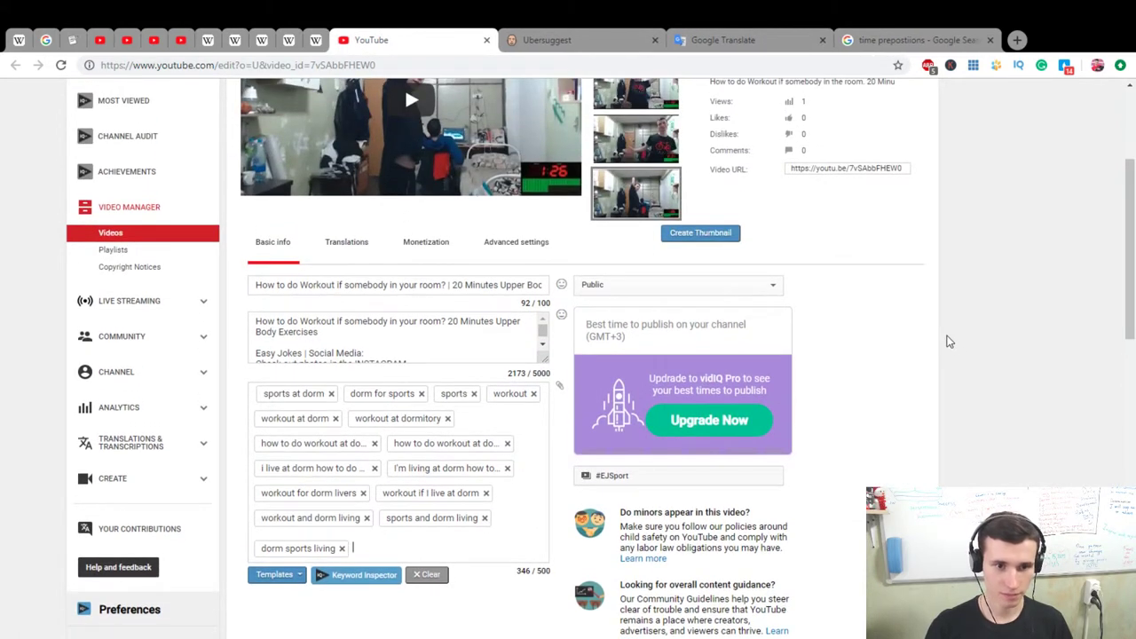
Add 'what to do if somebody in my room', 'my roommate prevent me' and '20 minutes workouting' tags
type("someb")
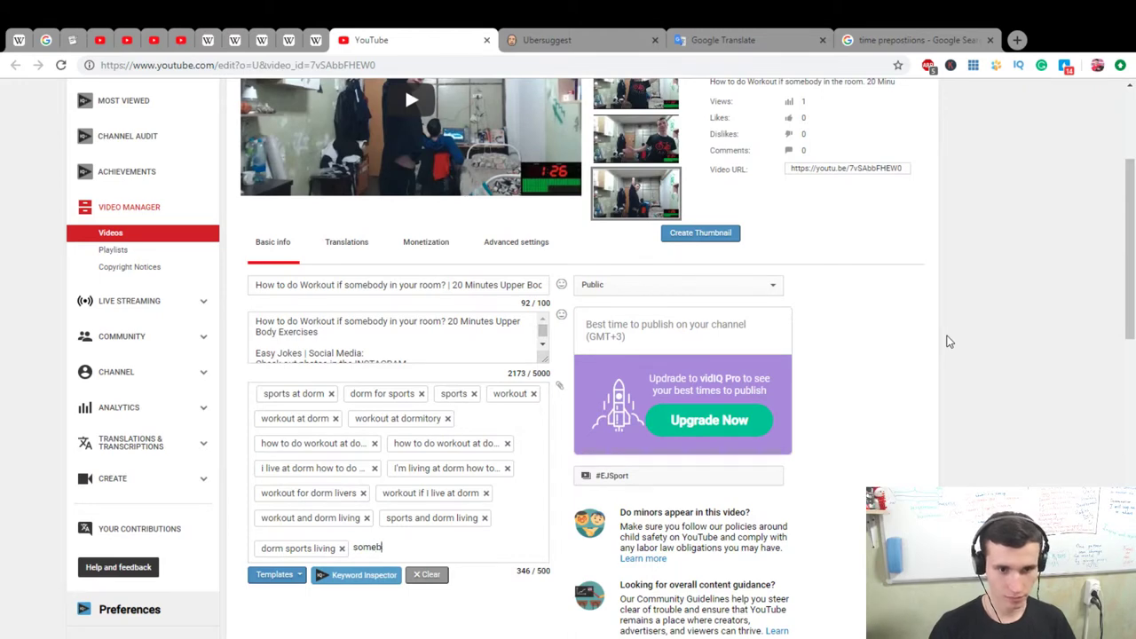
type("ody in my room what")
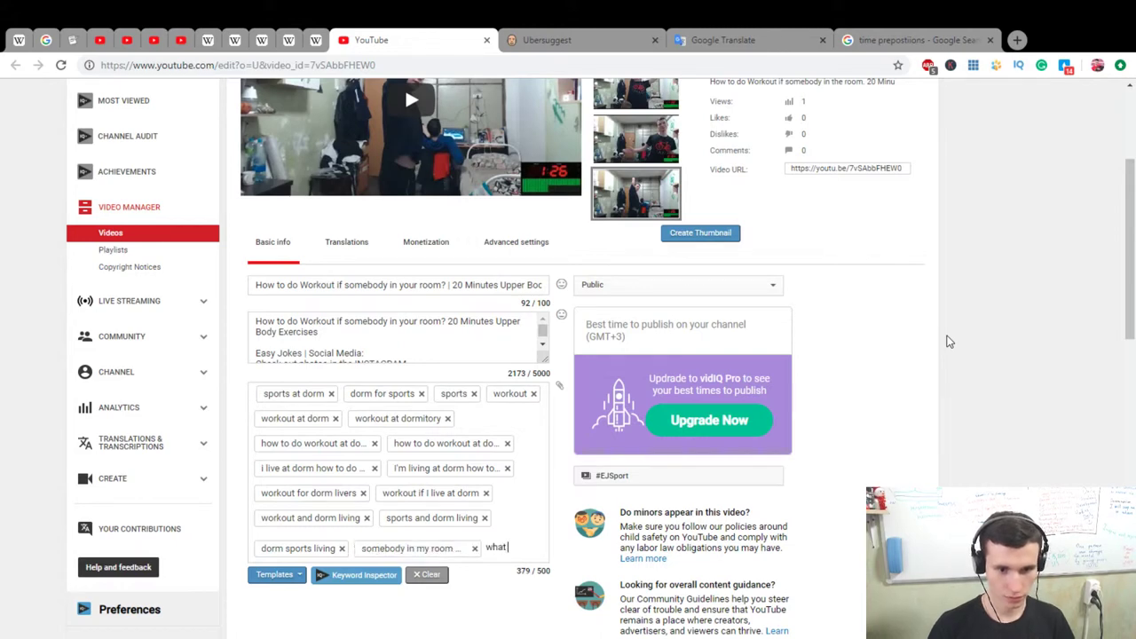
type(" to do,what to do if somebody")
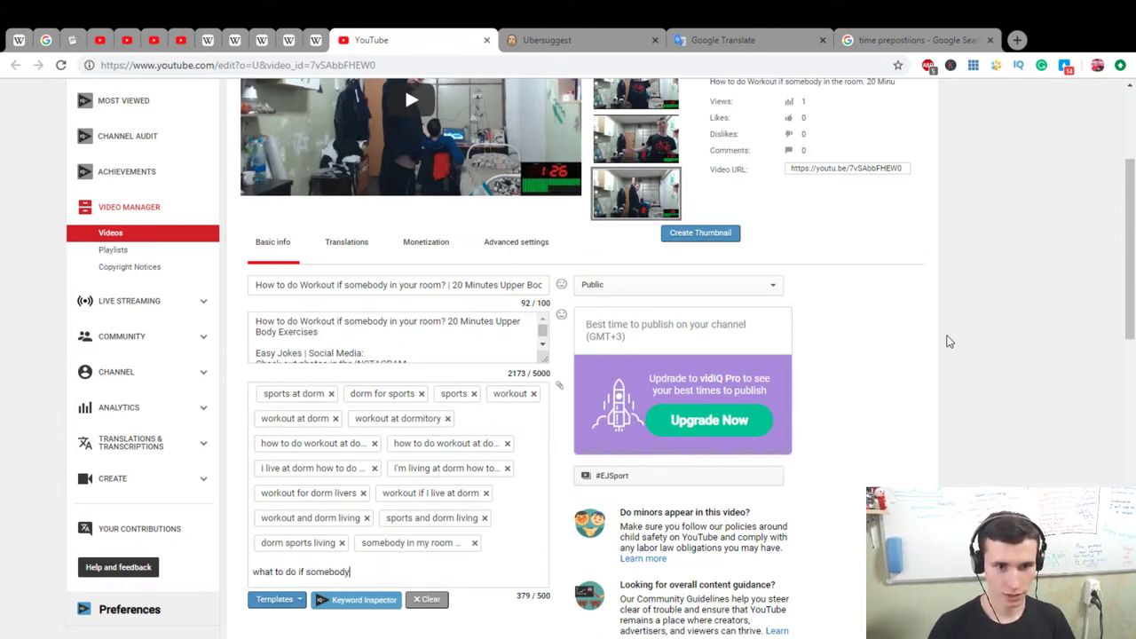
type(" in my room")
key("Return")
type("my roommate ")
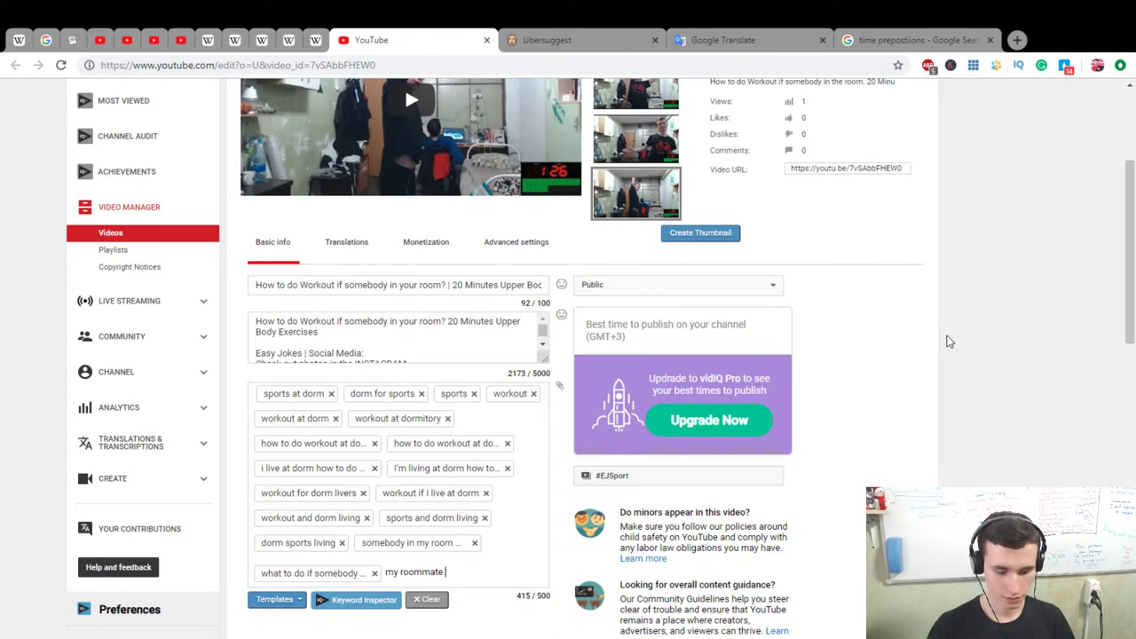
type("prevent me")
key("Return")
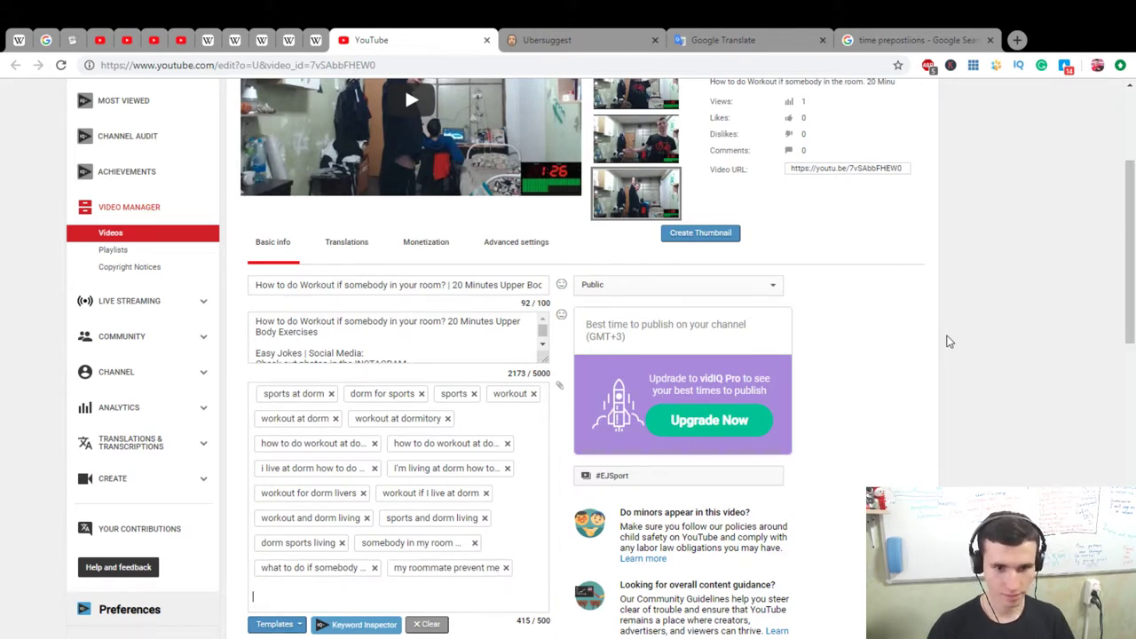
type("20 minutes workouting")
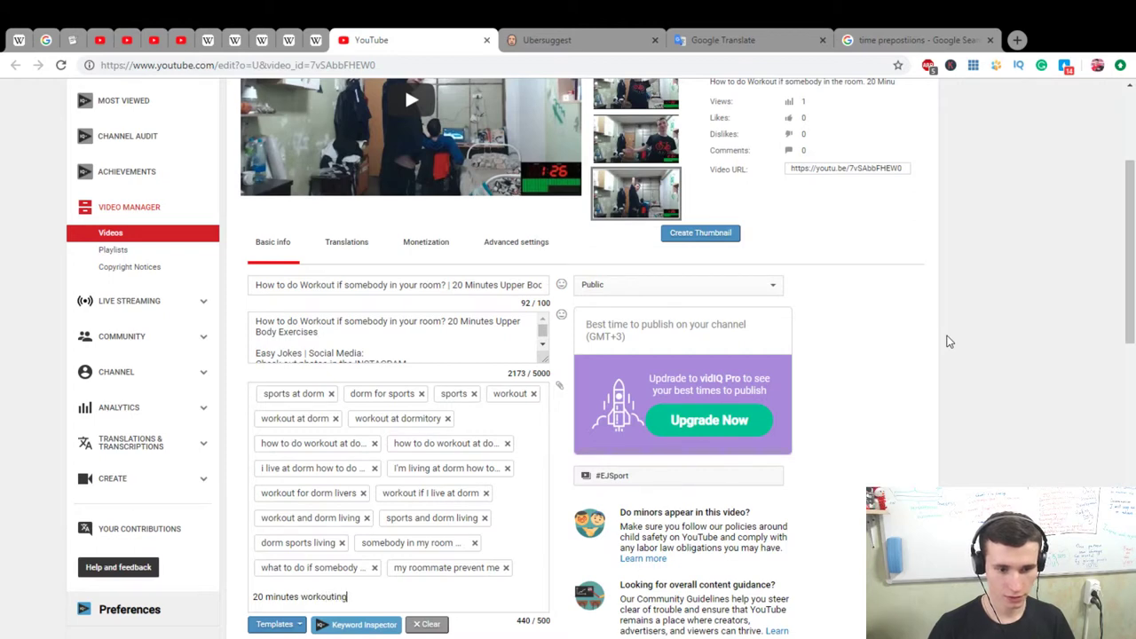
key("Return")
Add 'workout 20 min' and 'upper body workout', replace the 'sports' tag with 'dorm', and save
type("workout 20")
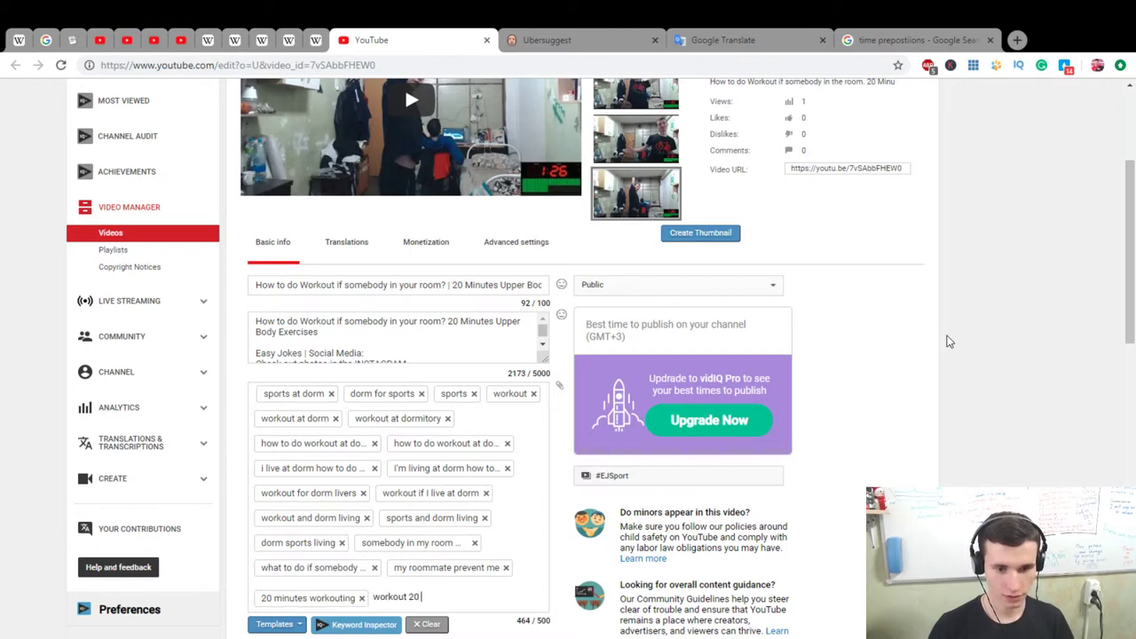
type(" min")
key("Return")
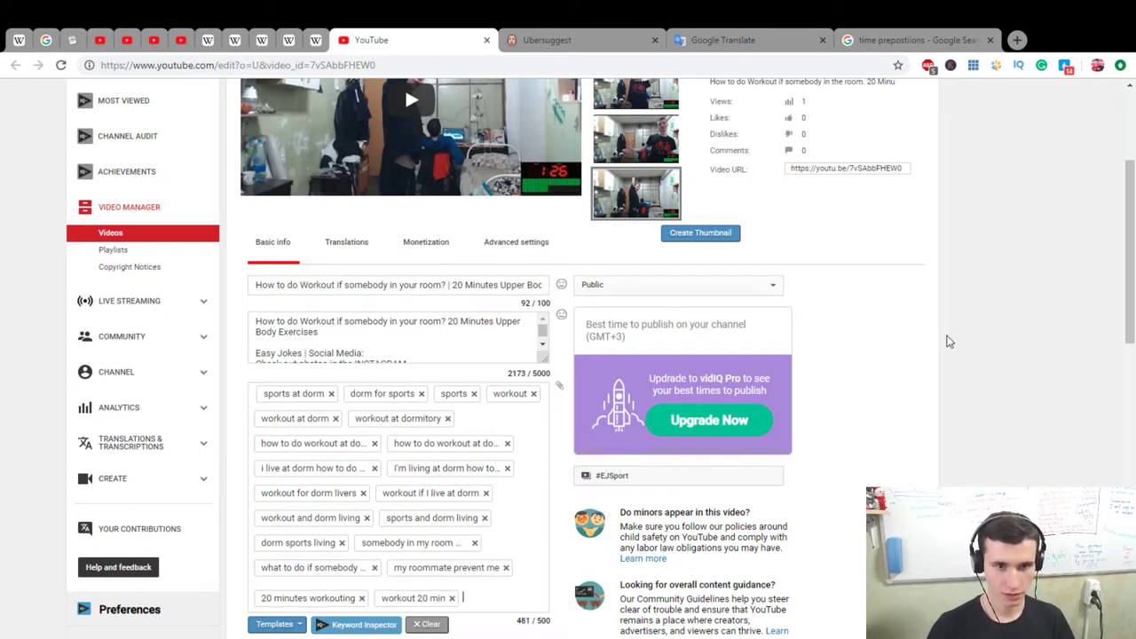
type("upper bod")
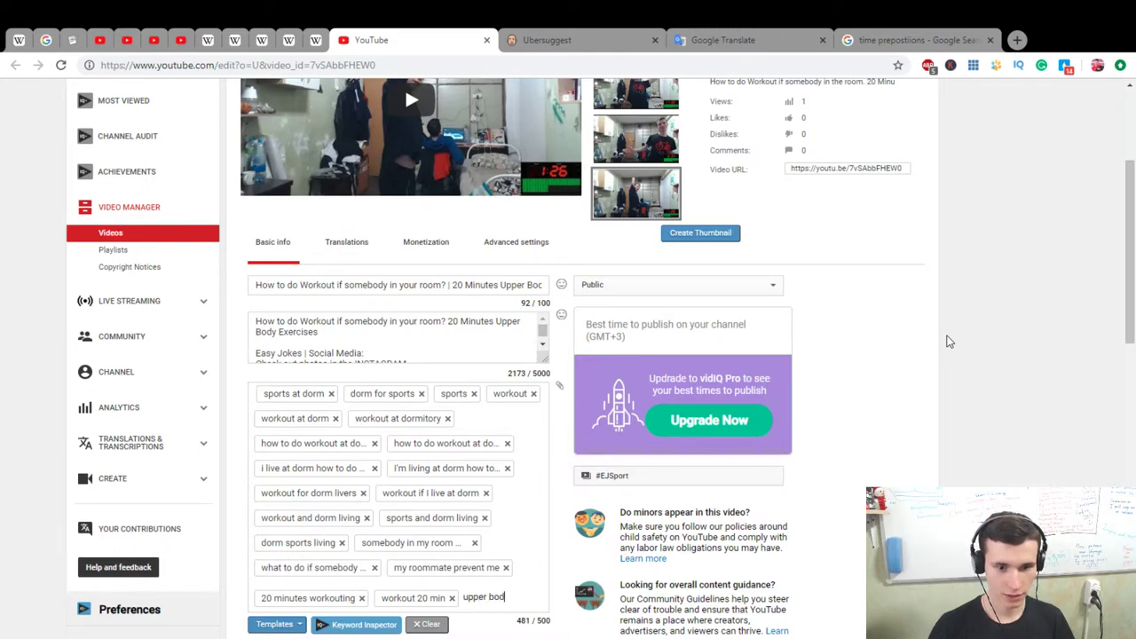
type("y workout")
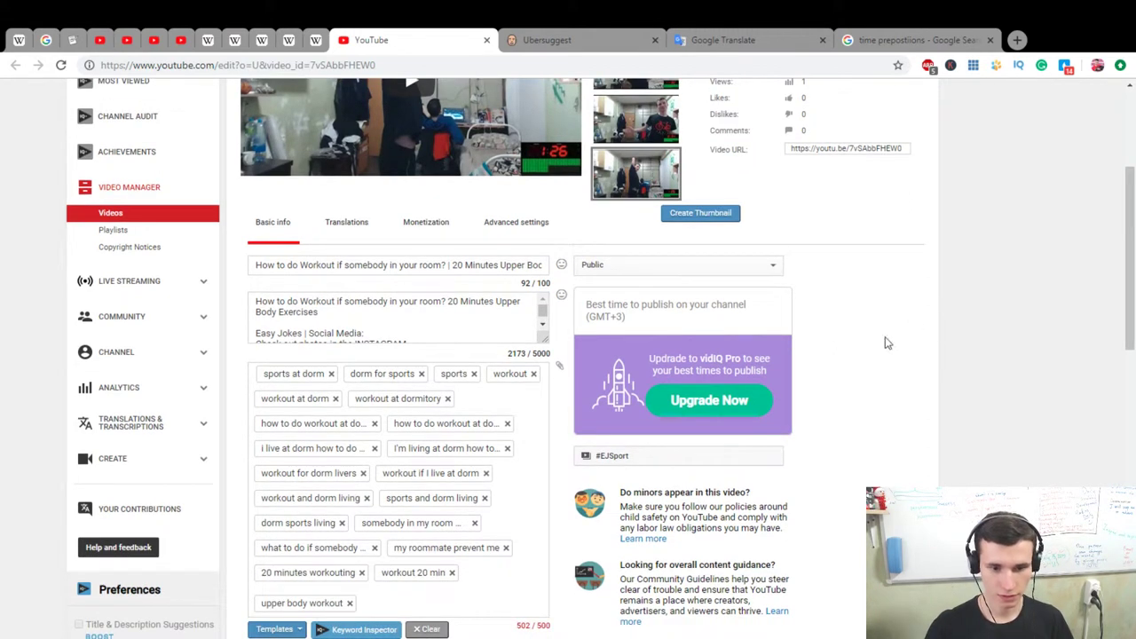
key("Return")
left_click(474, 374)
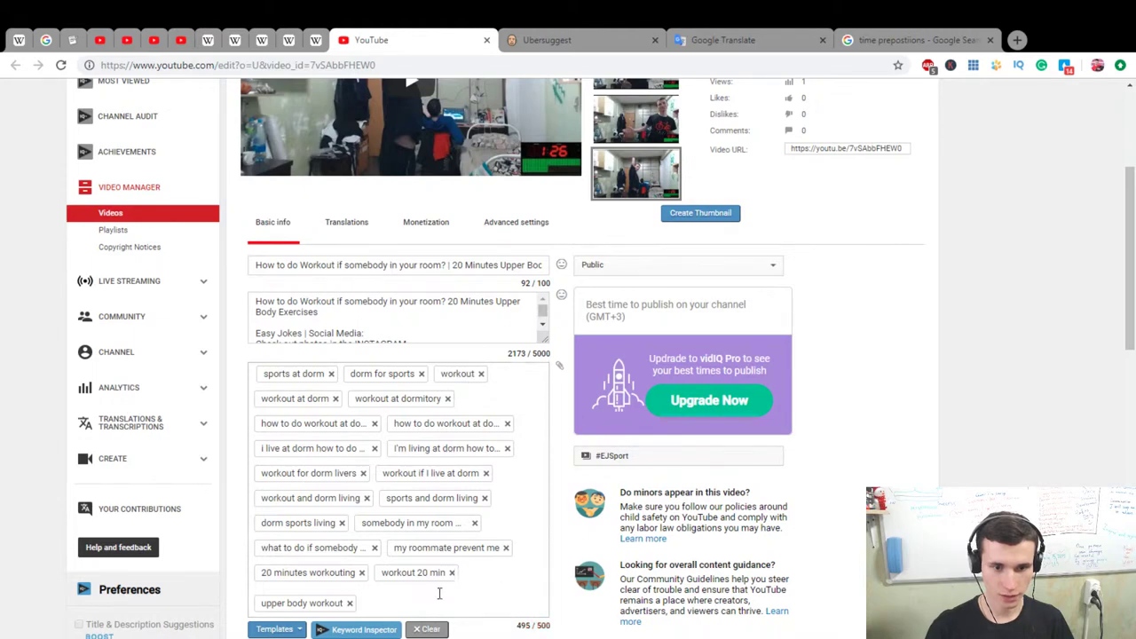
type("dorm")
key("Return")
scroll(1081, 402, "up", 5)
left_click(872, 186)
Close the Ubersuggest tab and go to the Creator Studio Dashboard from the avatar menu
left_click(545, 42)
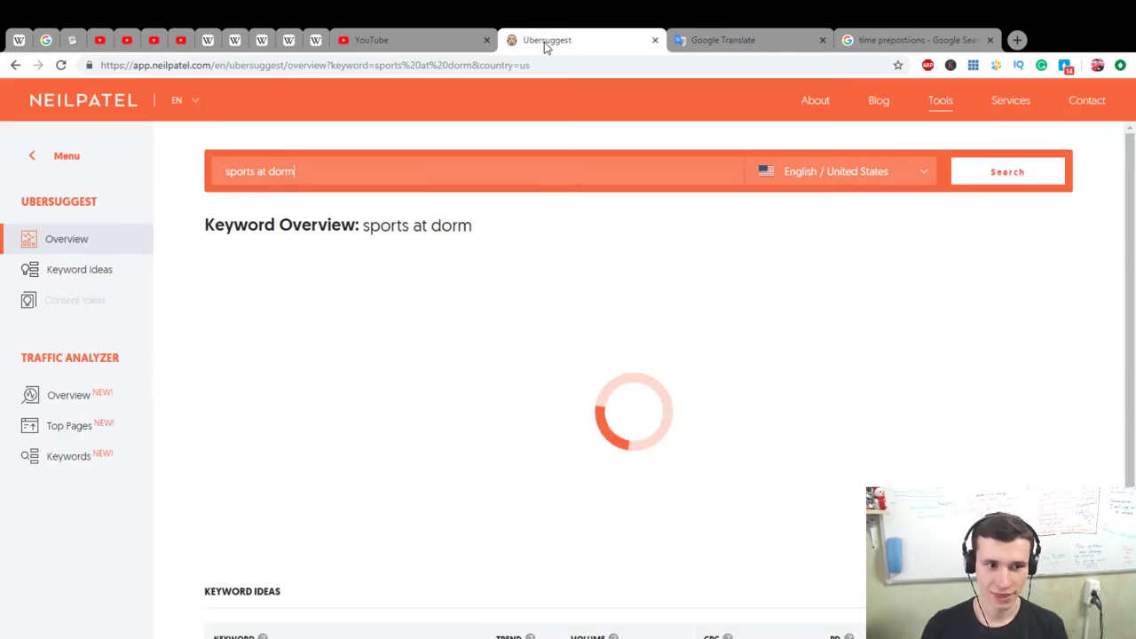
left_click(655, 40)
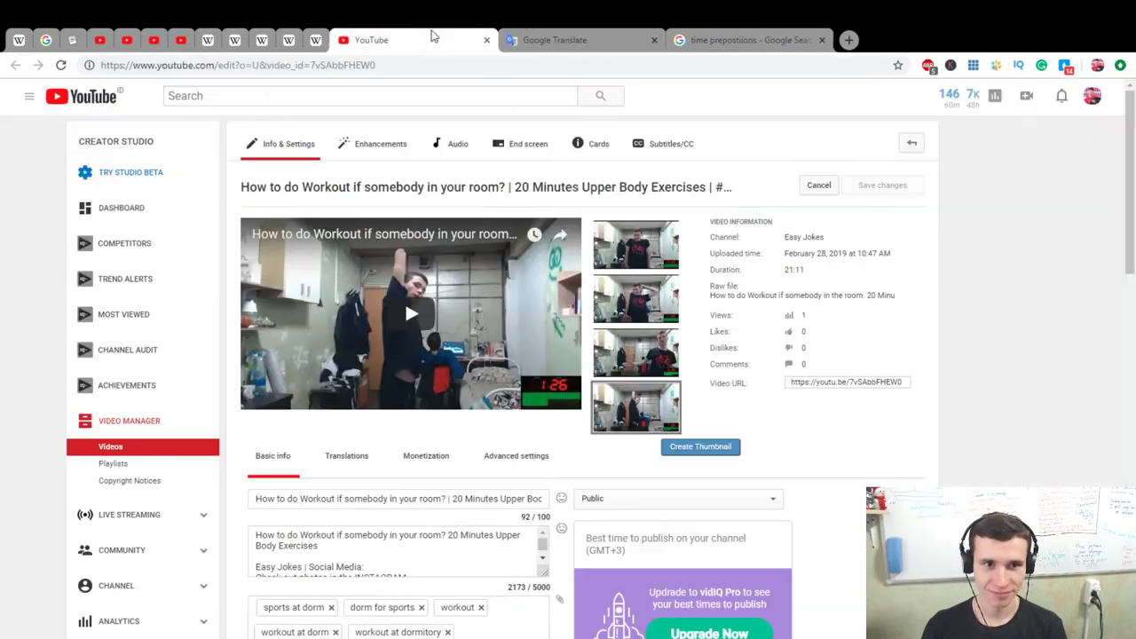
left_click(1092, 98)
left_click(1010, 181)
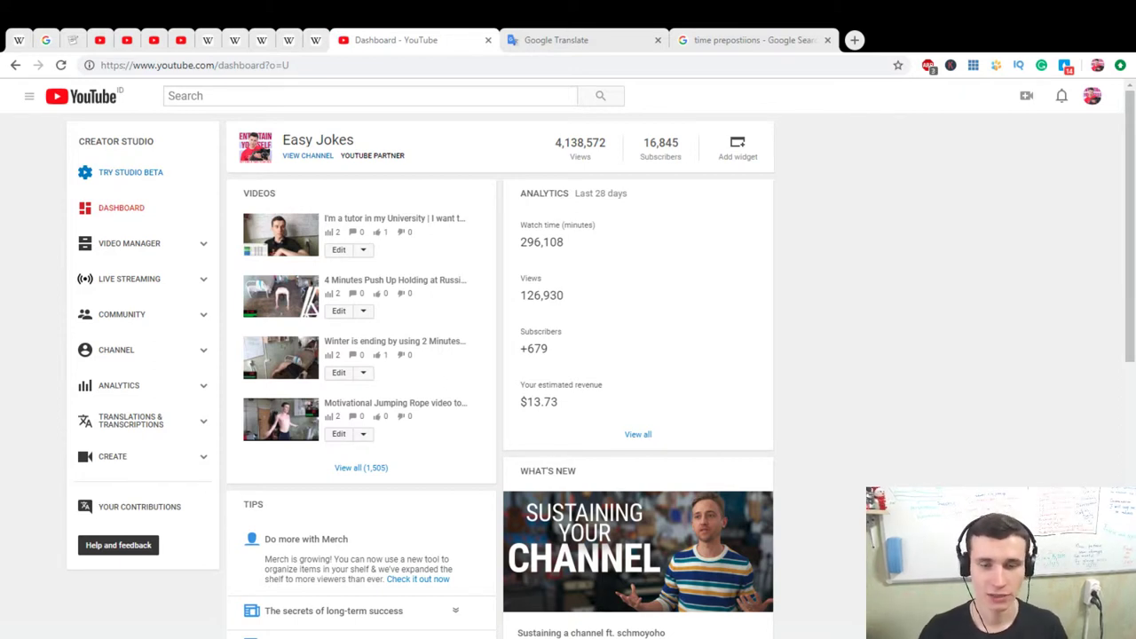
Switch via the Google Translate tab to the 'time prepositions' Google search results
left_click(566, 41)
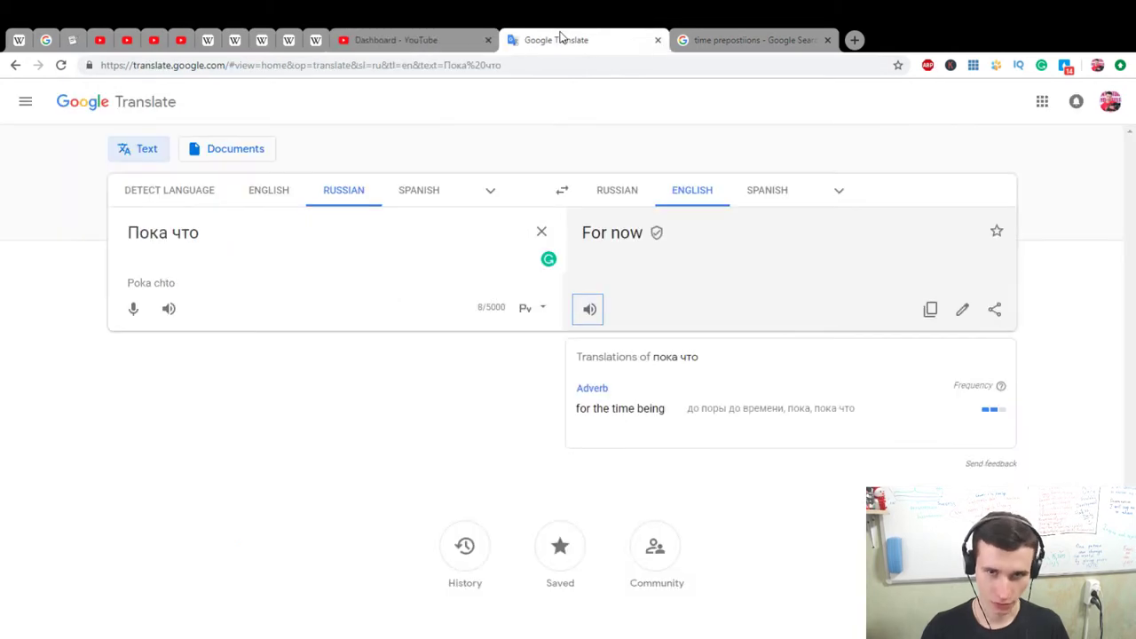
left_click(735, 36)
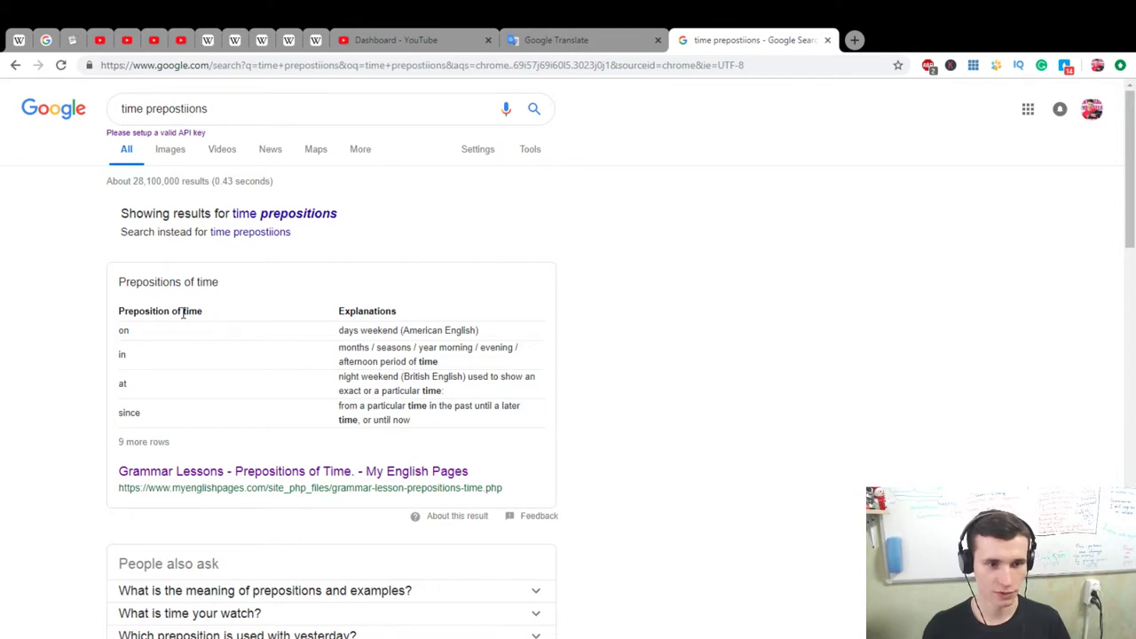
left_click(284, 474)
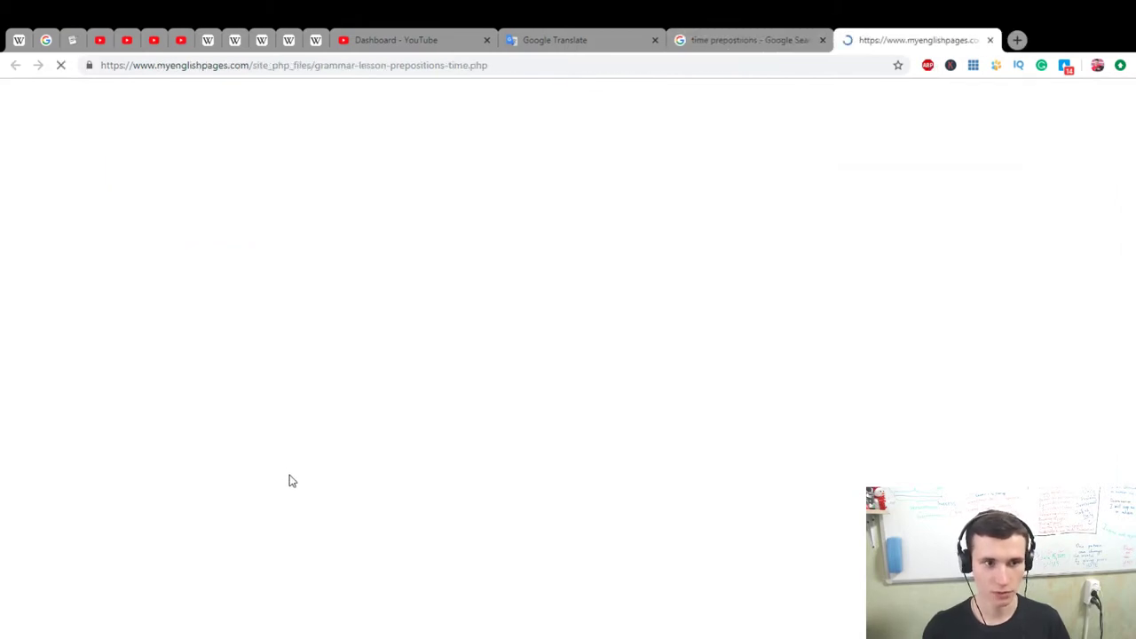
scroll(334, 461, "down", 6)
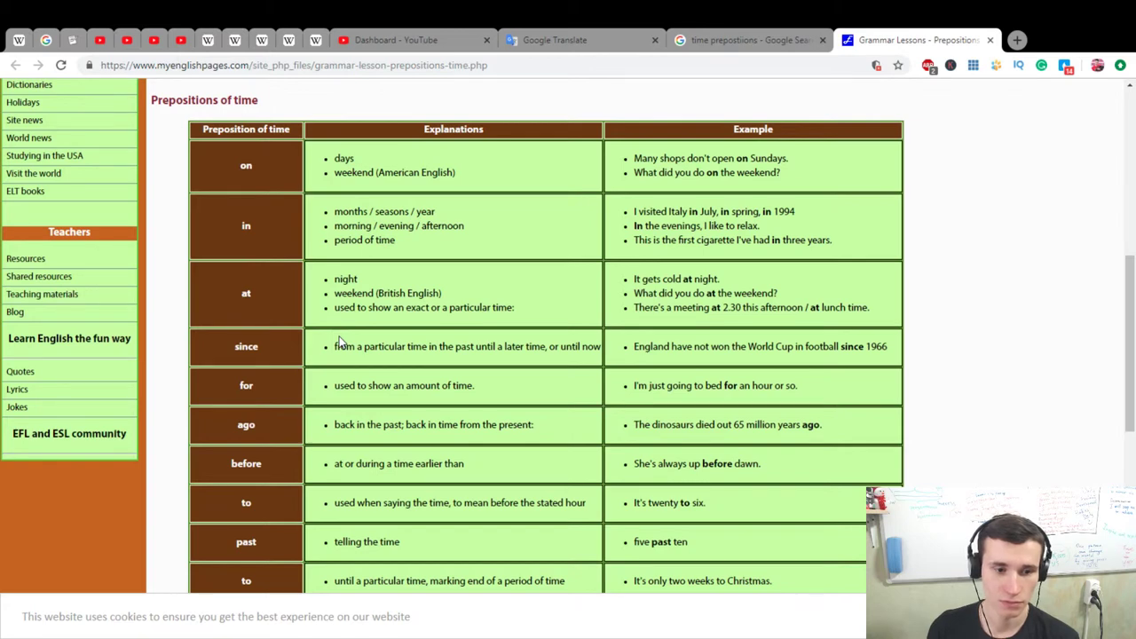
scroll(339, 342, "down", 1)
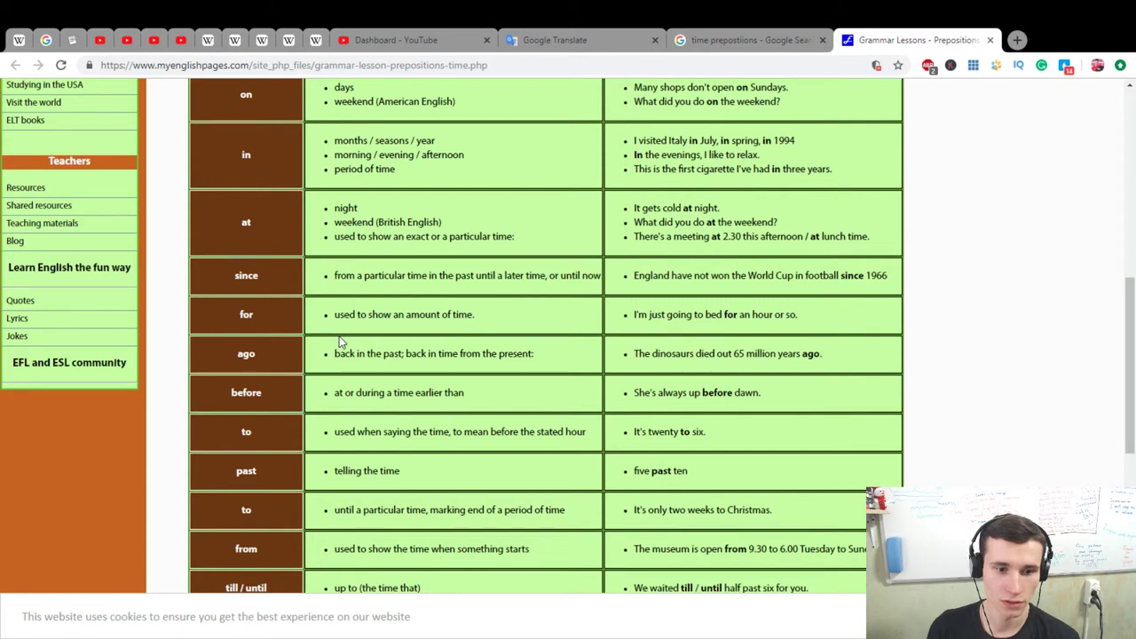
scroll(338, 341, "down", 2)
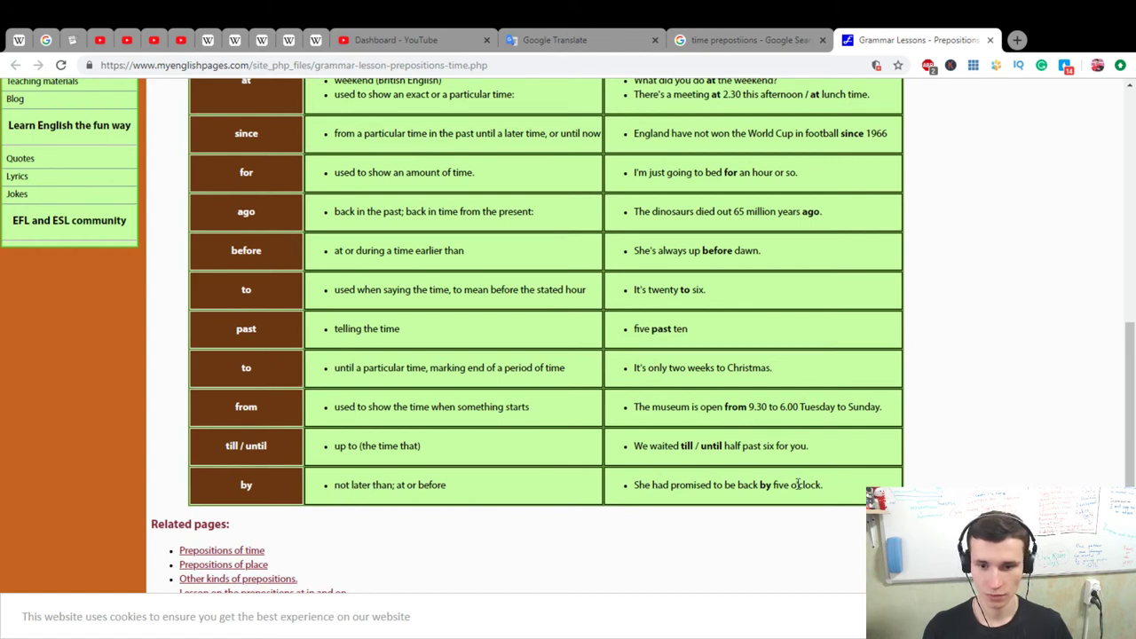
scroll(722, 555, "up", 1)
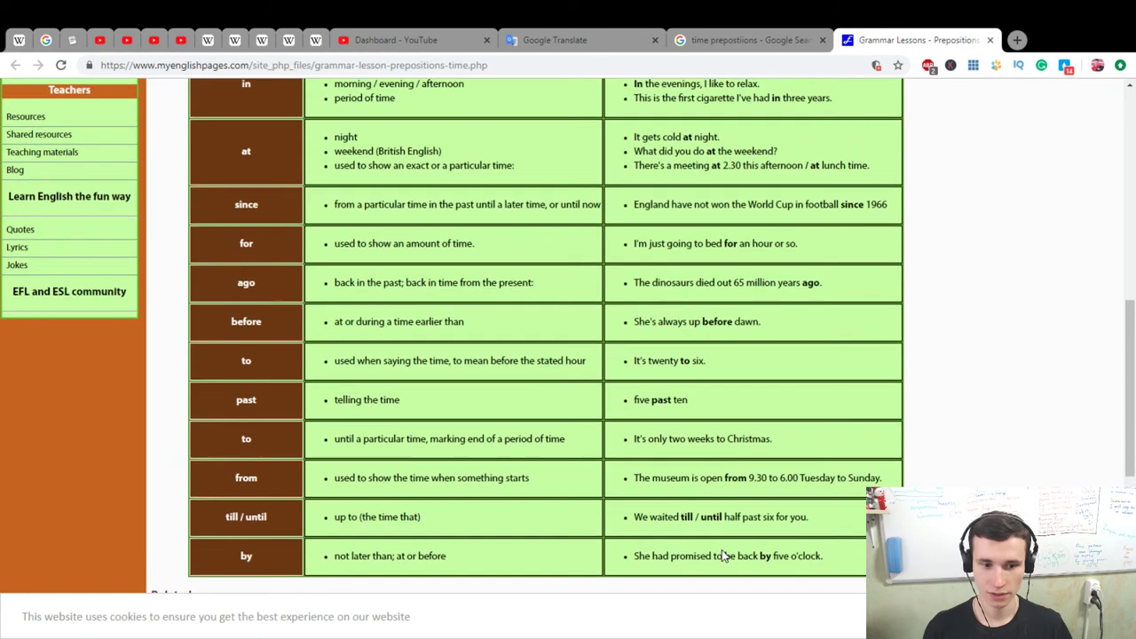
scroll(598, 556, "up", 5)
scroll(582, 553, "down", 8)
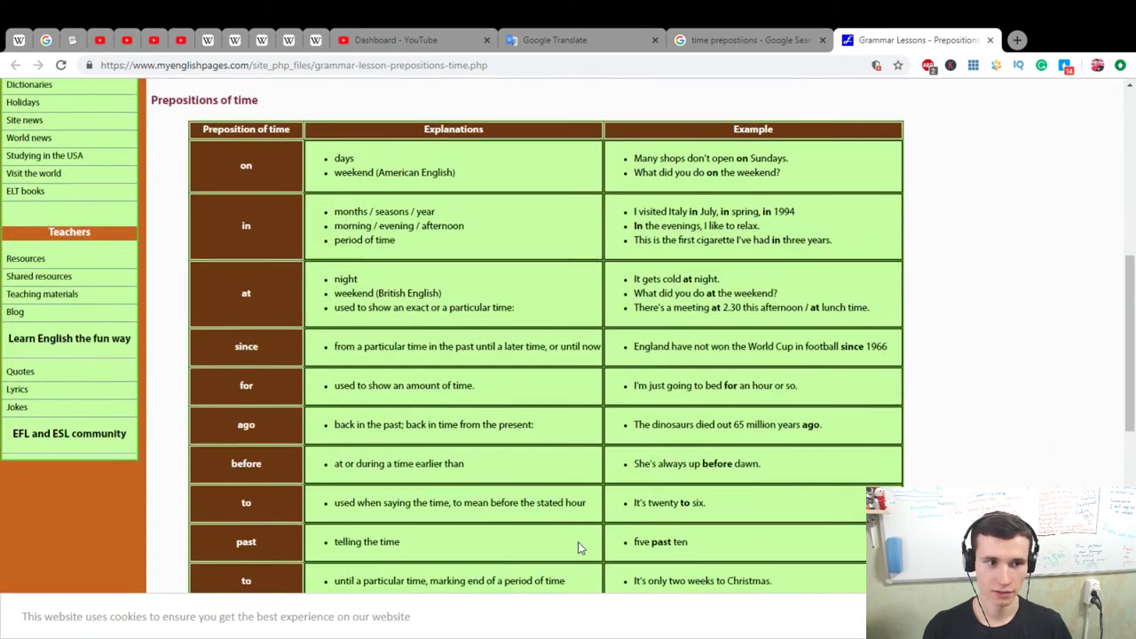
scroll(578, 545, "up", 9)
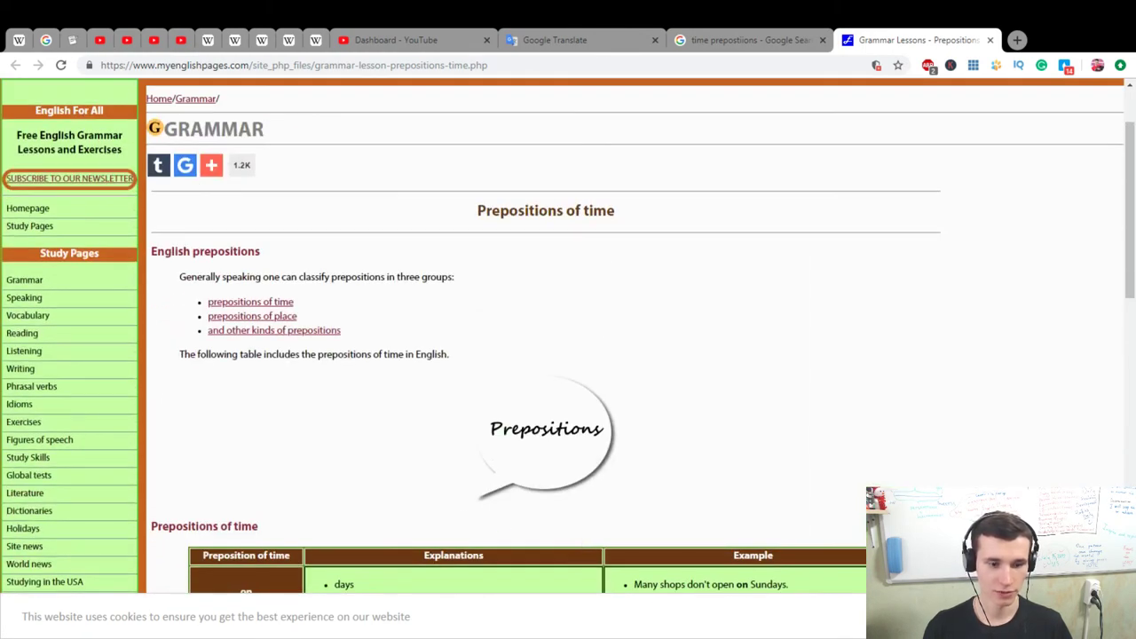